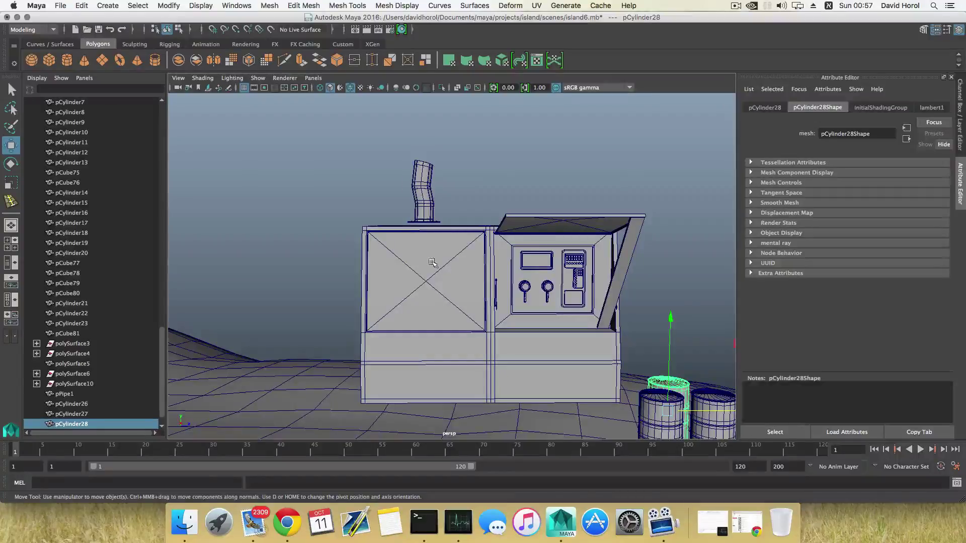
Lower the exhaust pipe so its base flange rests on the roof of the generator box.
scroll(407, 226, down, 1)
scroll(417, 236, up, 5)
scroll(427, 251, down, 2)
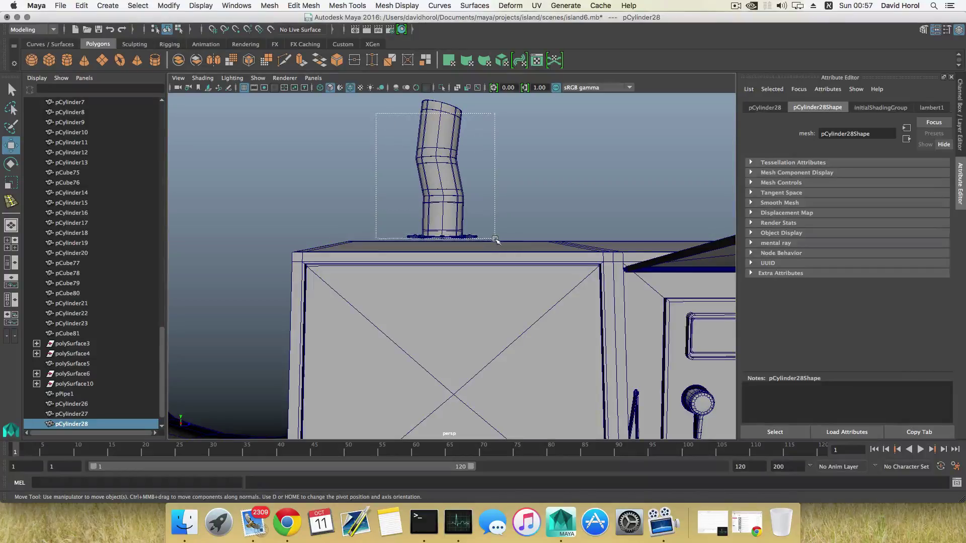
drag(495, 241, 471, 212)
drag(447, 132, 444, 135)
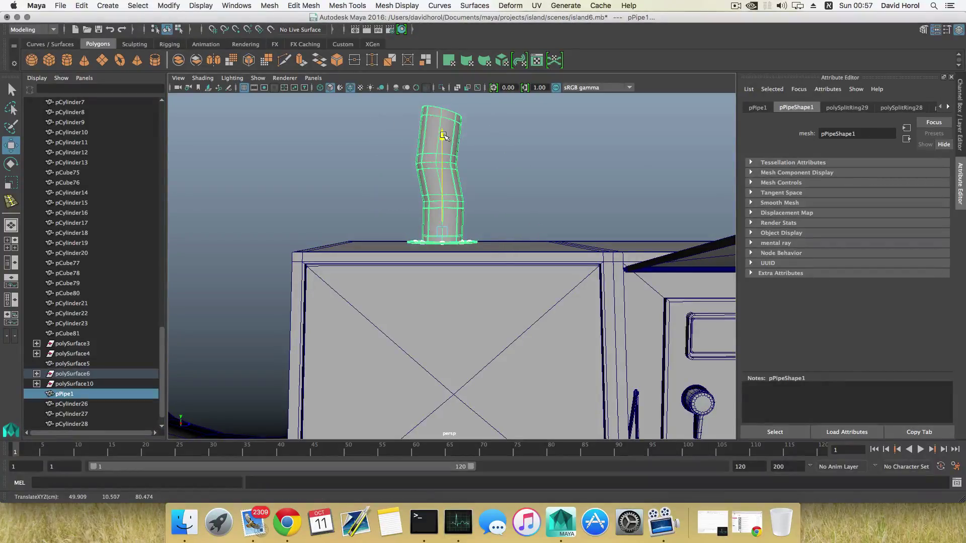
Select the generator box body and isolate it in the viewport.
alt+right_drag(440, 200, 519, 259)
alt+drag(519, 259, 519, 271)
alt+right_drag(520, 271, 490, 279)
alt+drag(586, 312, 511, 324)
alt+middle_drag(511, 324, 566, 270)
alt+drag(565, 270, 550, 296)
click(549, 292)
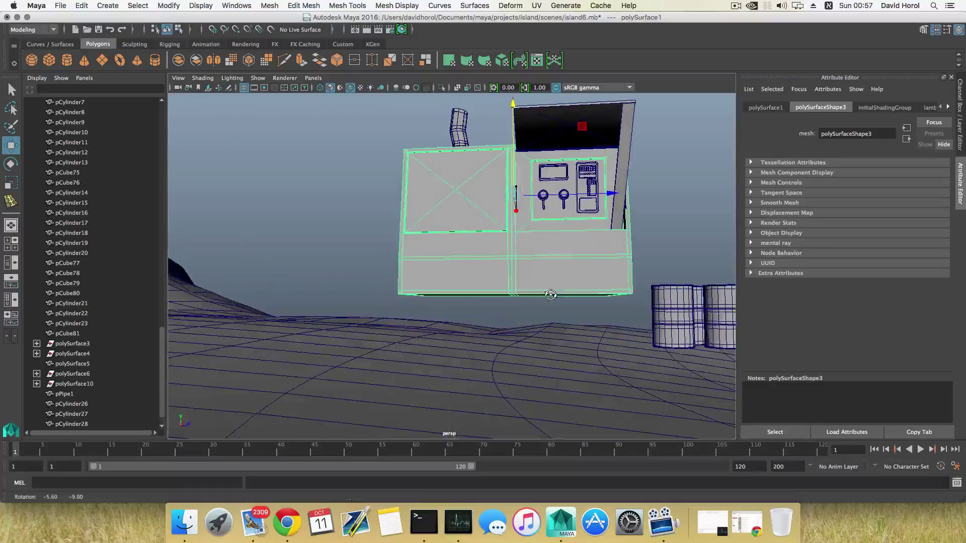
click(442, 88)
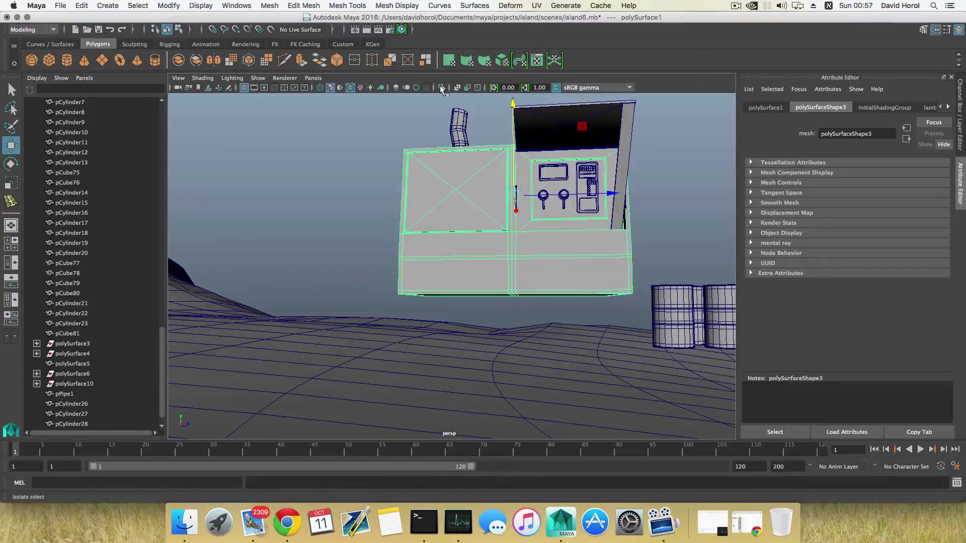
alt+drag(483, 196, 406, 184)
right_click(384, 146)
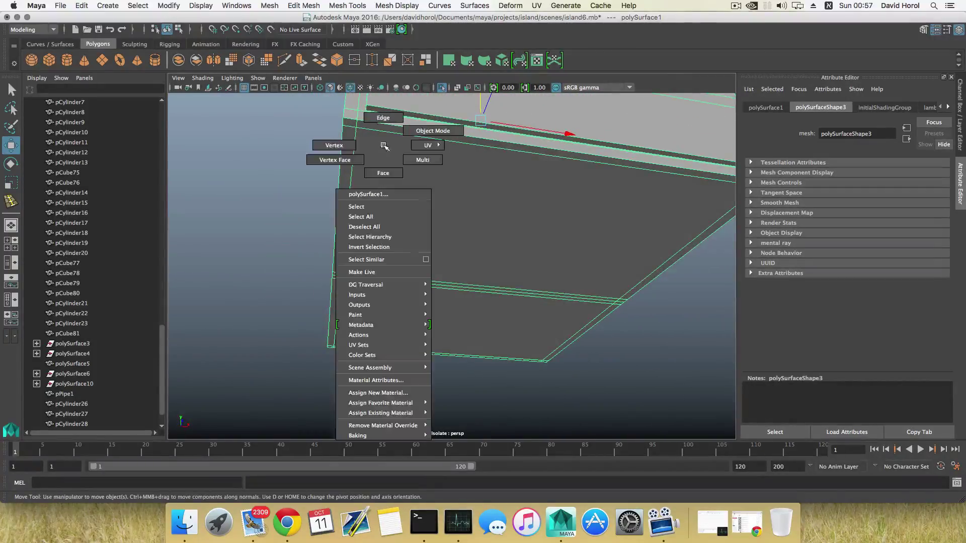
click(384, 172)
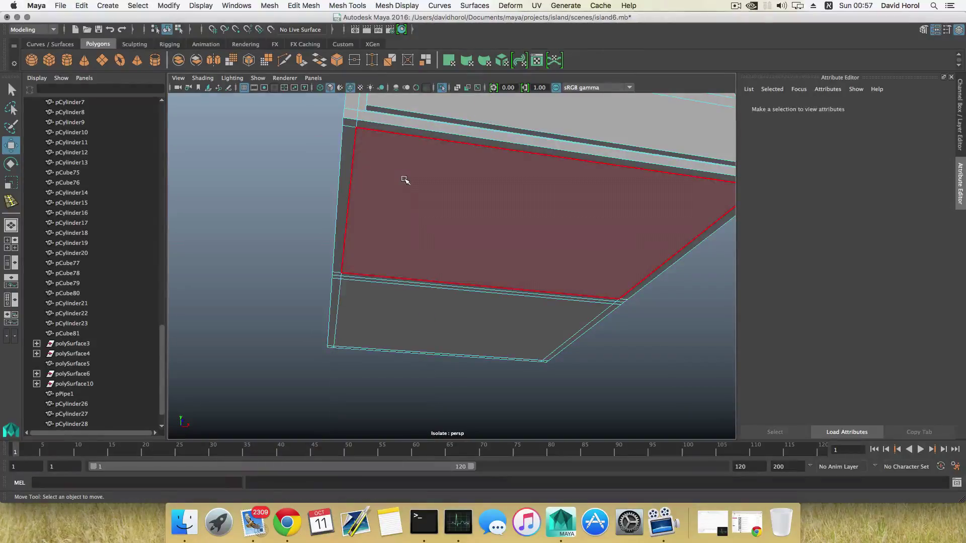
key(F8)
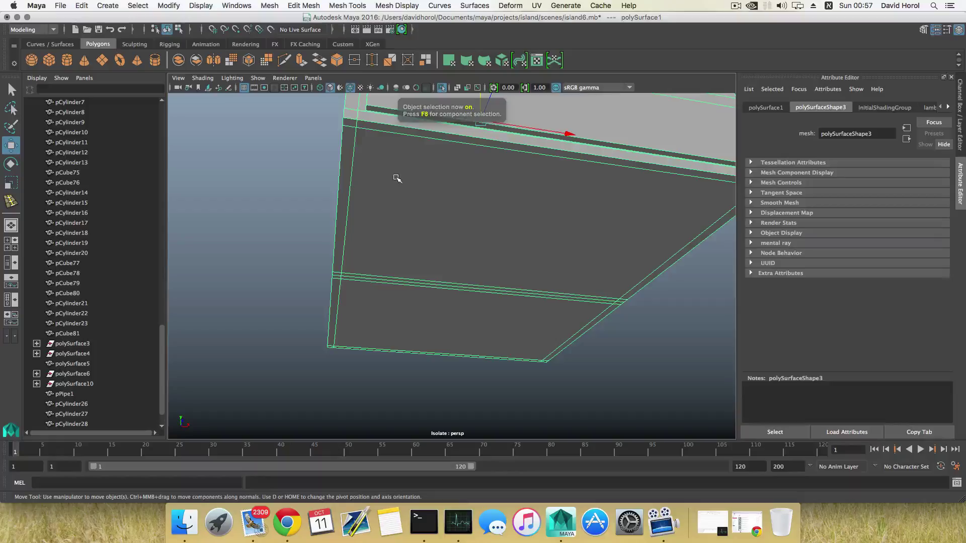
Insert an edge loop down the middle of the box's control-panel section and select its edge on the underside.
alt+drag(397, 179, 487, 180)
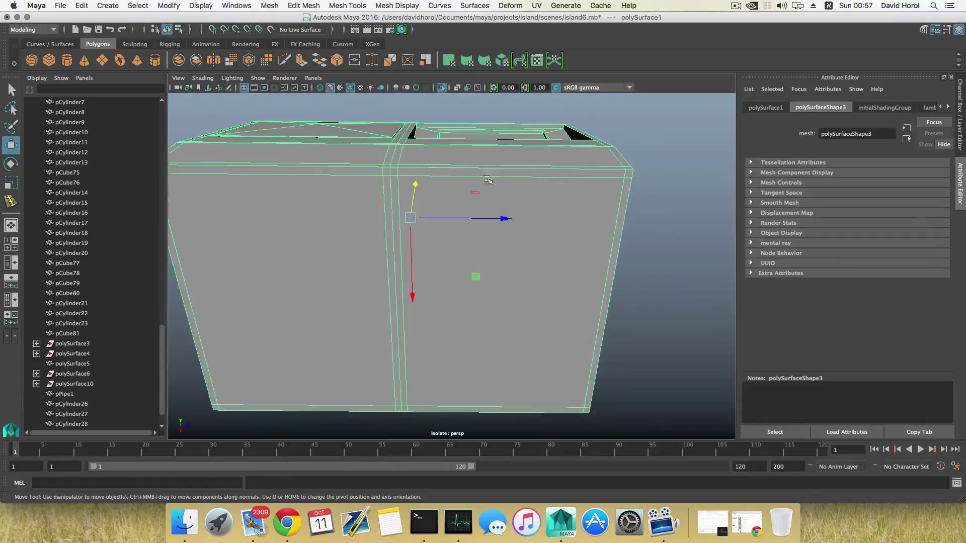
shift+right_drag(523, 192, 552, 196)
alt+drag(614, 190, 578, 197)
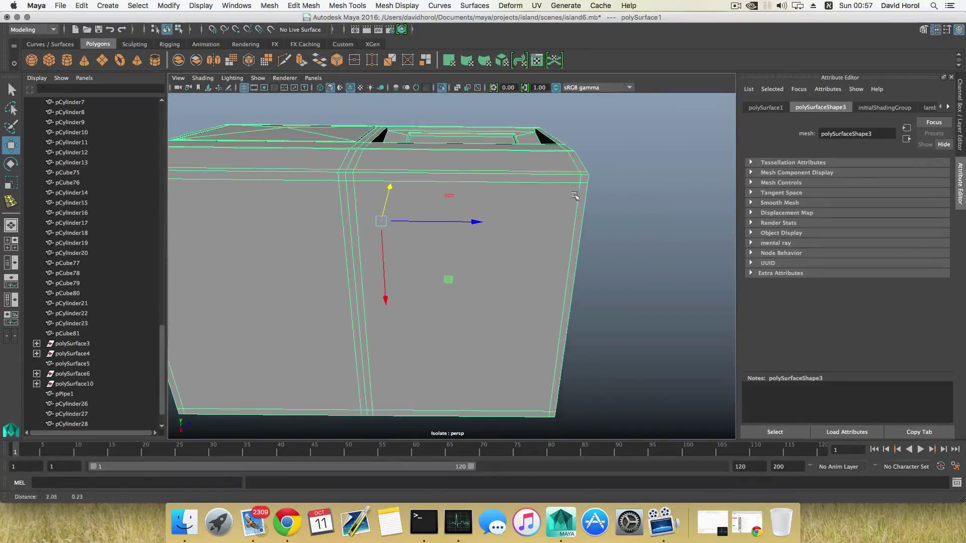
mouse_move(546, 190)
shift+right_down()
mouse_move(500, 199)
mouse_move(543, 188)
shift+right_up()
right_drag(486, 198, 485, 228)
click(480, 182)
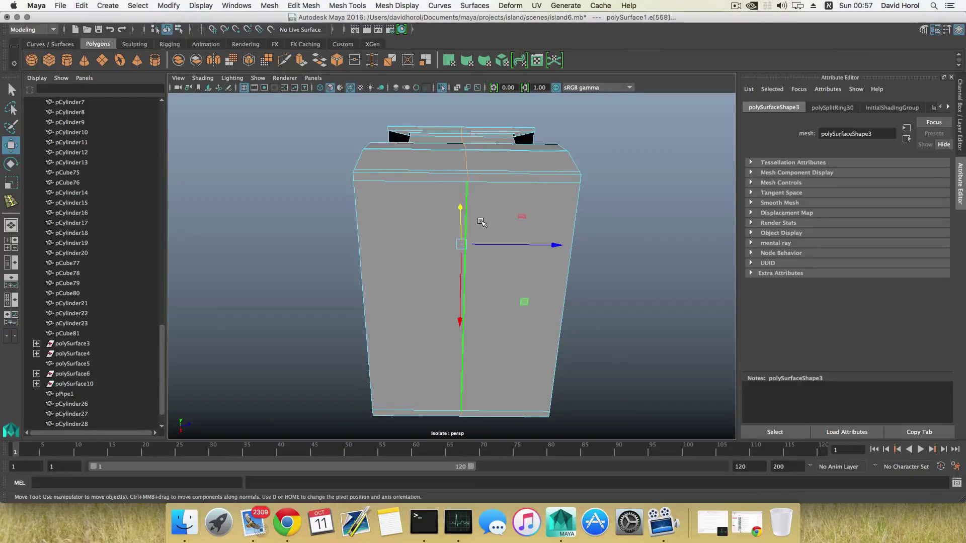
Turn off isolation to bring back the rest of the scene and return to object selection.
click(441, 88)
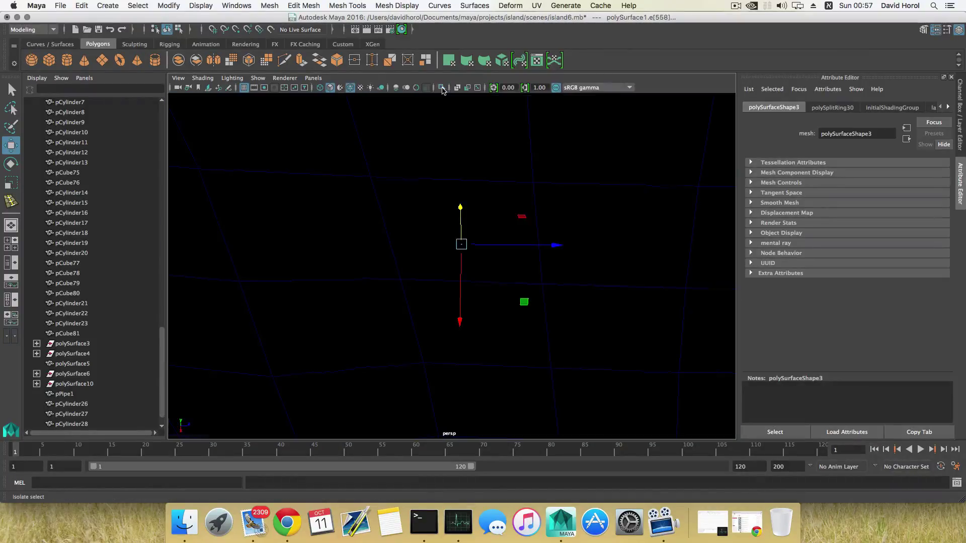
click(441, 88)
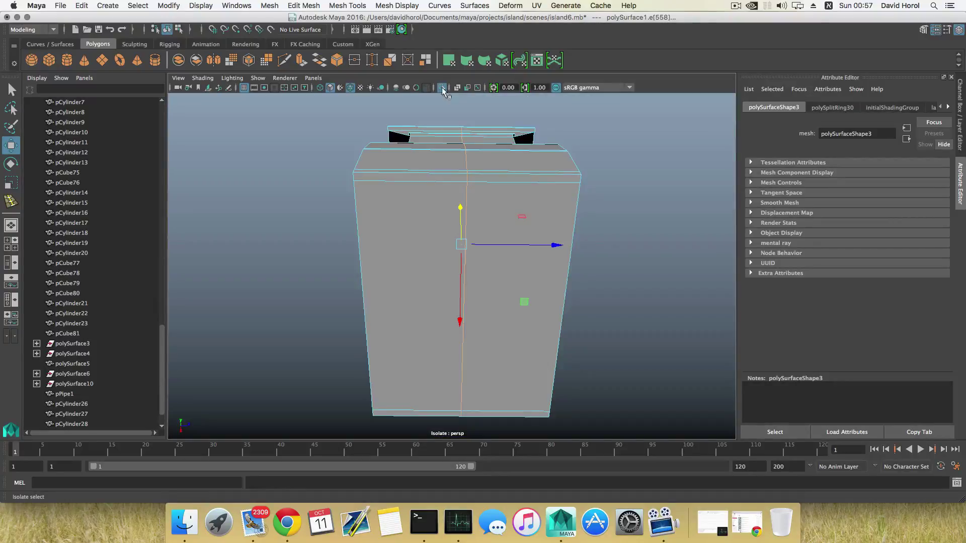
click(442, 88)
alt+drag(486, 188, 489, 249)
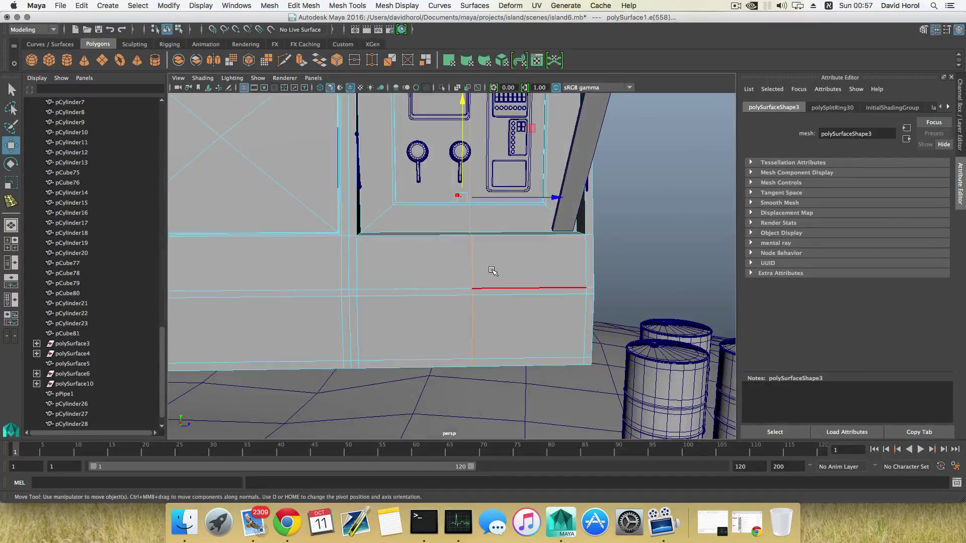
key(F8)
Put the island terrain on a new display layer and hide that layer.
scroll(497, 274, down, 8)
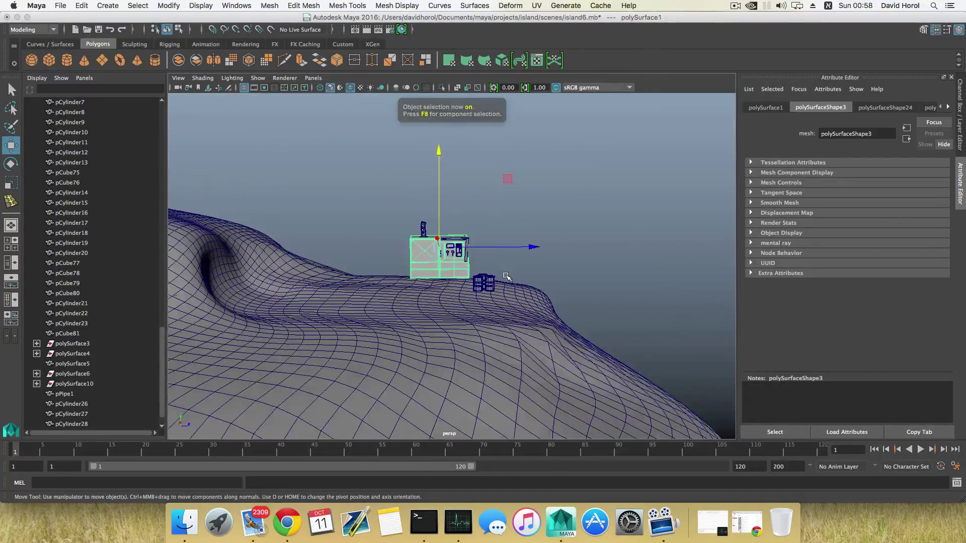
alt+drag(506, 276, 460, 279)
scroll(460, 280, down, 5)
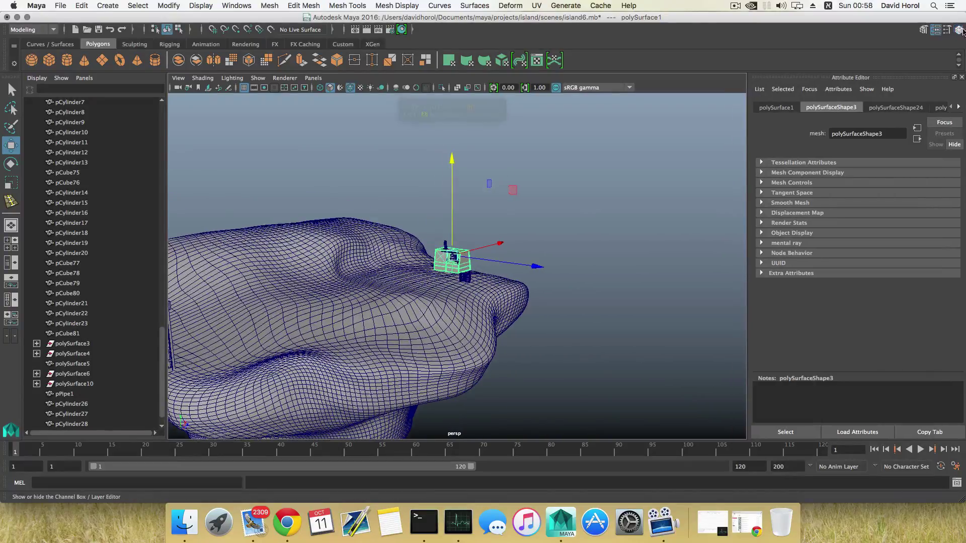
click(959, 29)
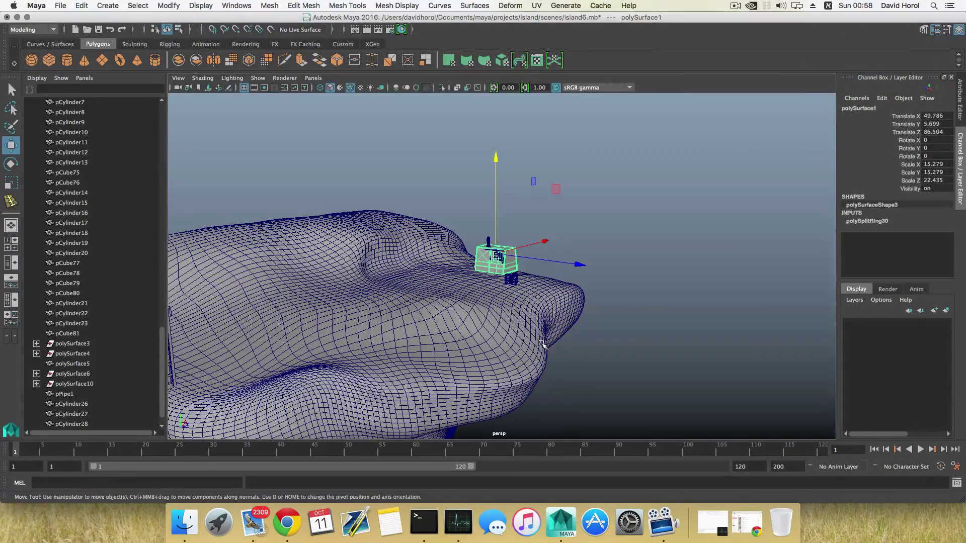
mouse_move(556, 351)
alt+mouse_down()
mouse_move(620, 355)
mouse_move(531, 348)
mouse_move(573, 349)
alt+mouse_up()
click(618, 355)
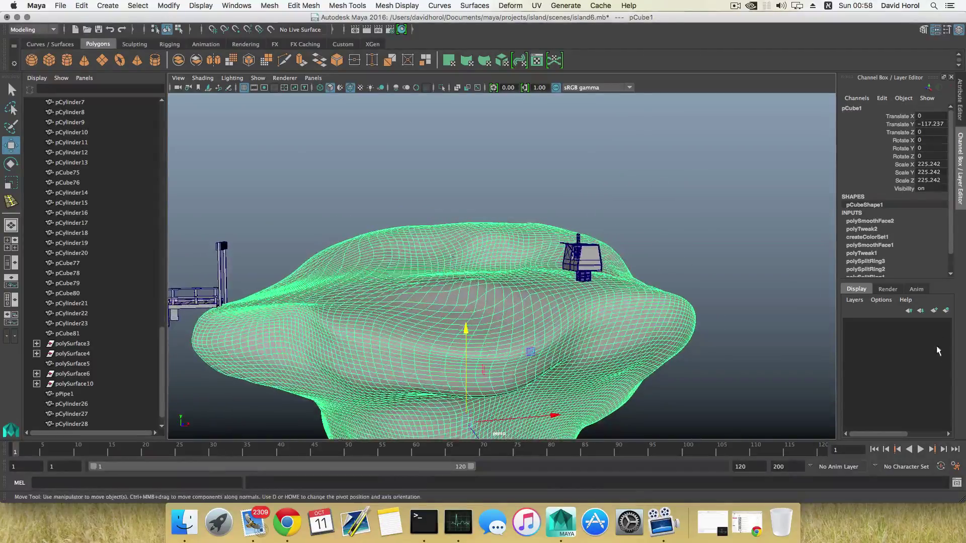
click(945, 312)
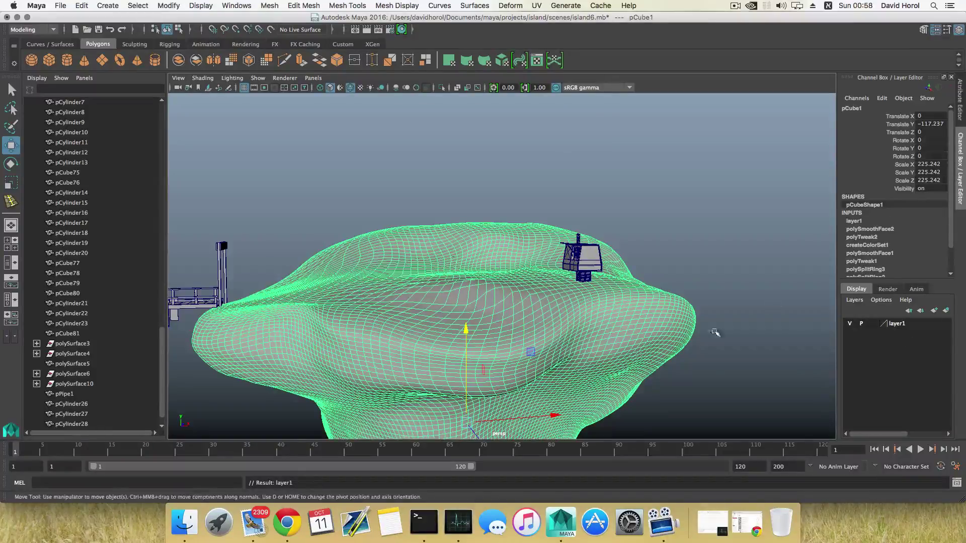
click(849, 324)
Bevel the new edge loop below the control panel into two parallel edge loops across the front and underside.
alt+drag(639, 328, 501, 356)
scroll(505, 357, up, 6)
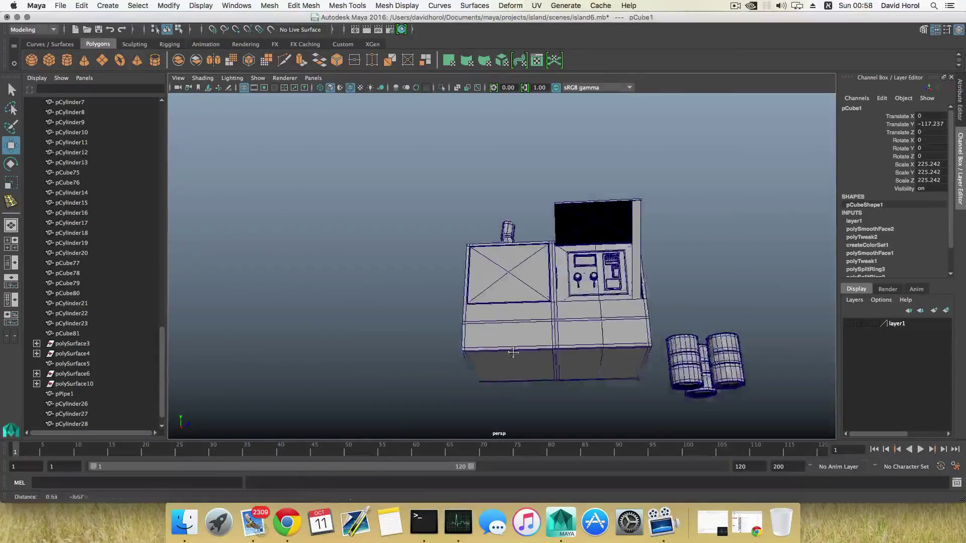
alt+middle_drag(511, 355, 442, 292)
alt+drag(446, 302, 449, 288)
scroll(451, 302, up, 5)
alt+middle_drag(517, 352, 442, 284)
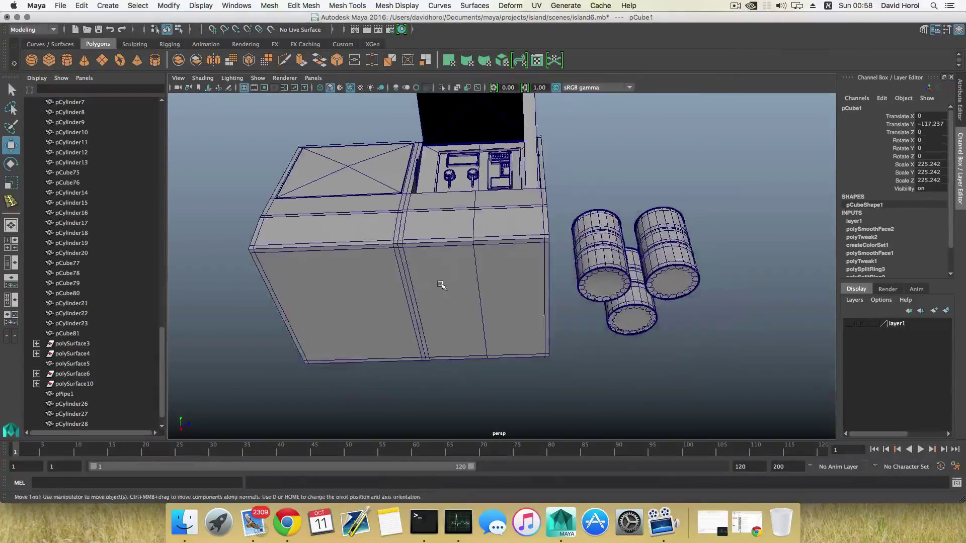
alt+drag(442, 285, 452, 285)
alt+middle_drag(452, 285, 462, 285)
alt+right_drag(462, 284, 543, 319)
scroll(506, 286, up, 4)
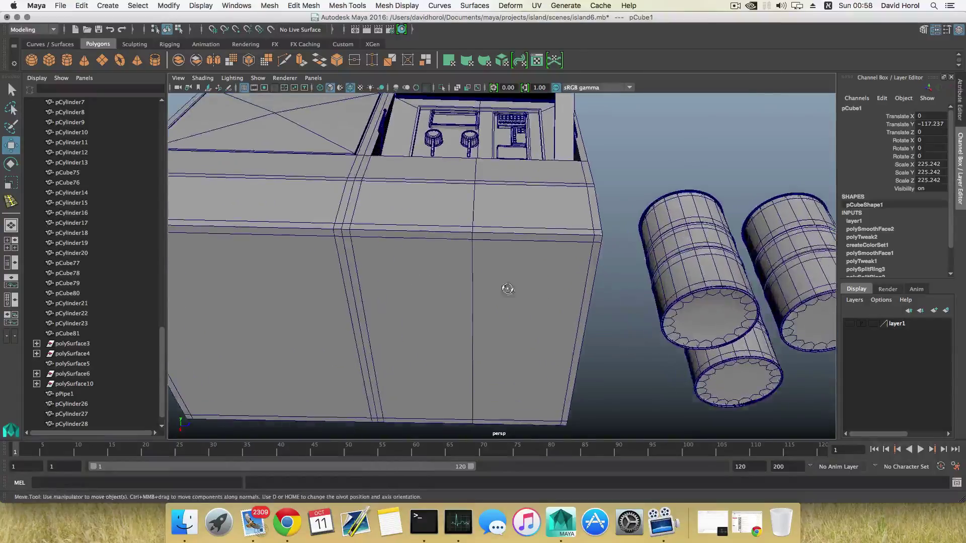
click(523, 274)
shift+right_drag(470, 300, 447, 276)
right_drag(530, 255, 483, 257)
click(484, 252)
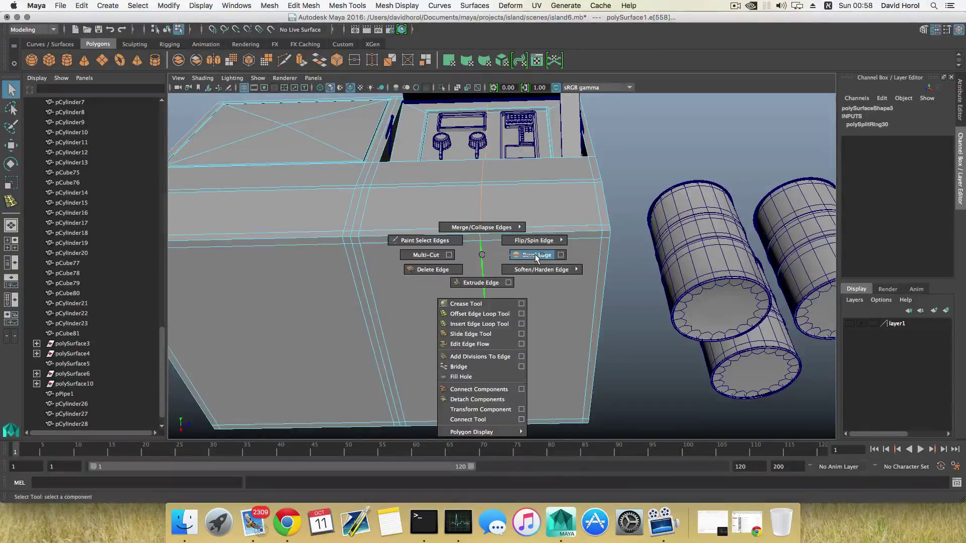
shift+right_drag(536, 255, 535, 254)
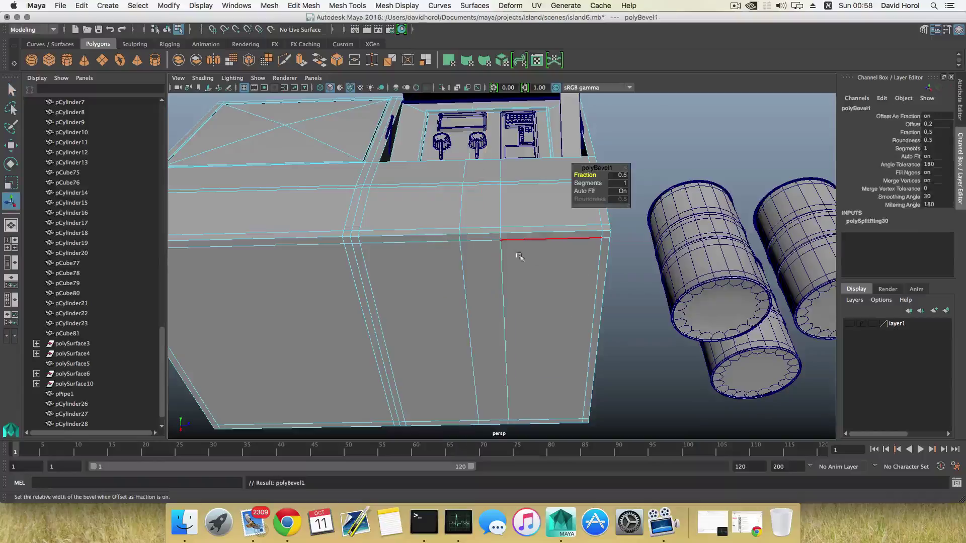
Try to scale the two full bevelled edge loops apart along the box's length.
click(502, 258)
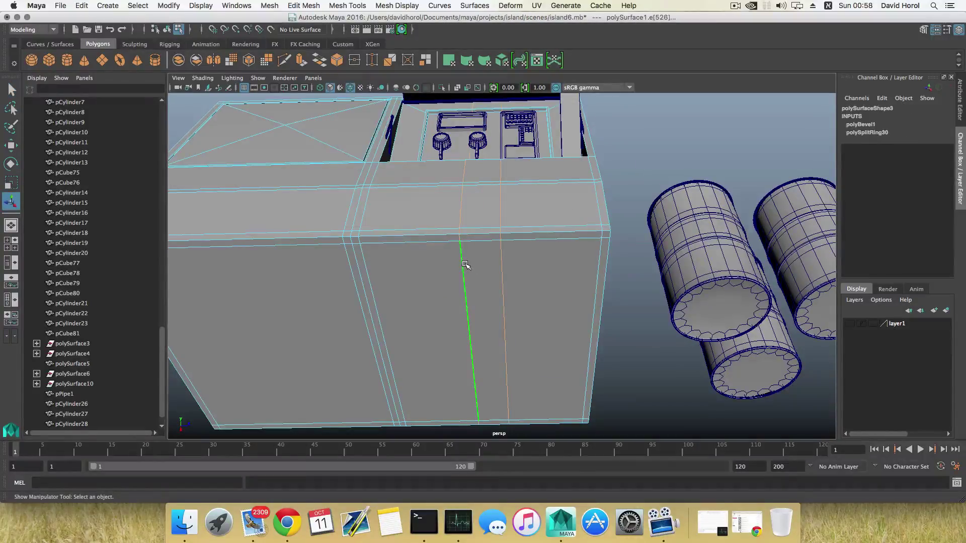
alt+drag(465, 264, 463, 266)
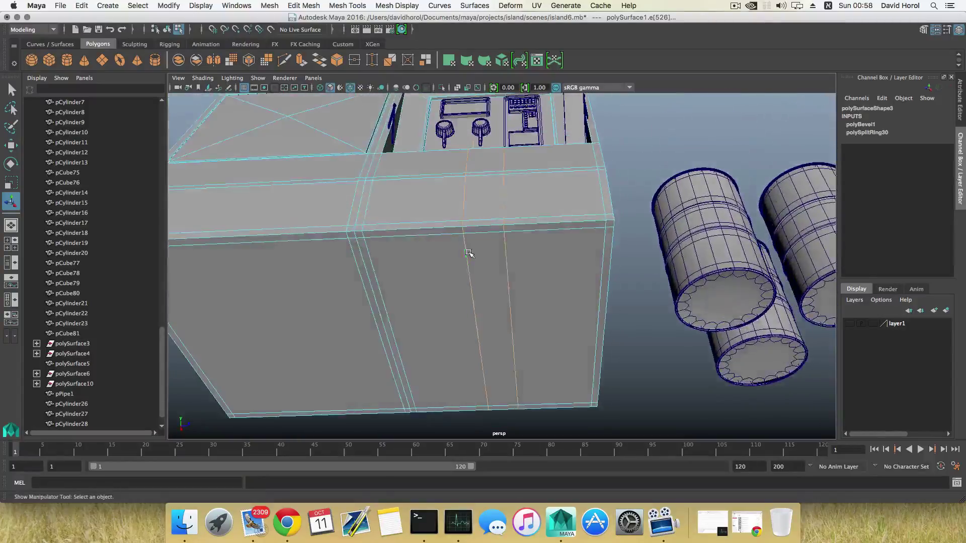
shift+right_drag(470, 252, 470, 251)
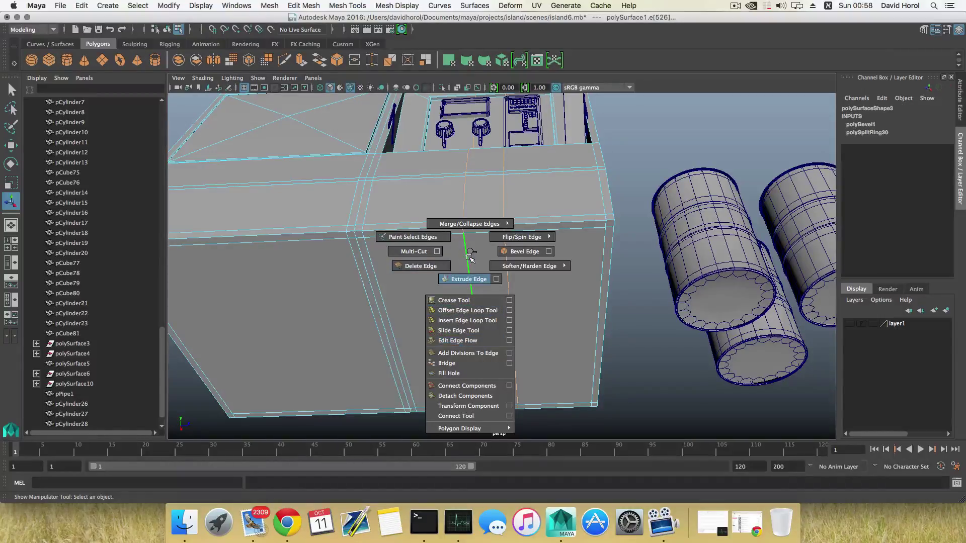
click(469, 251)
key(r)
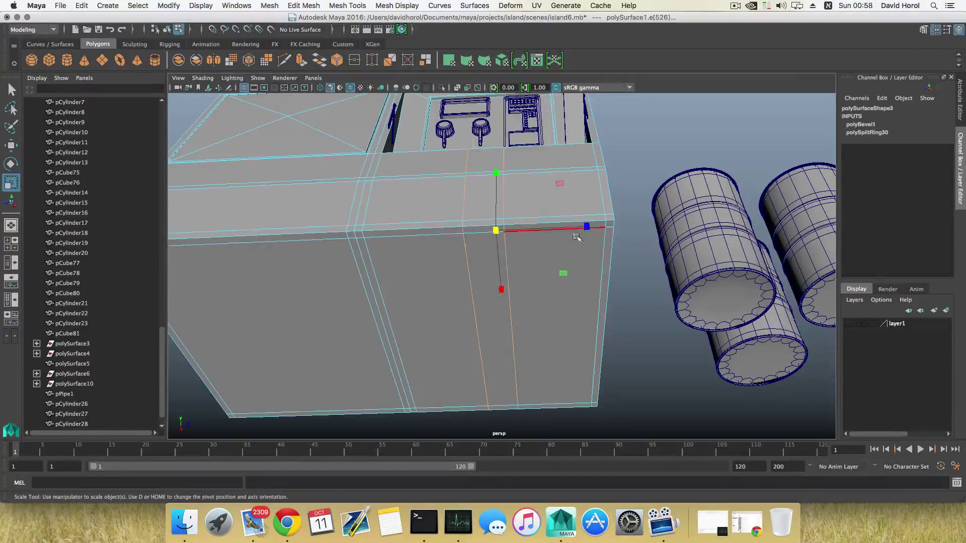
drag(584, 227, 711, 220)
alt+drag(564, 210, 558, 345)
alt+middle_drag(541, 252, 535, 381)
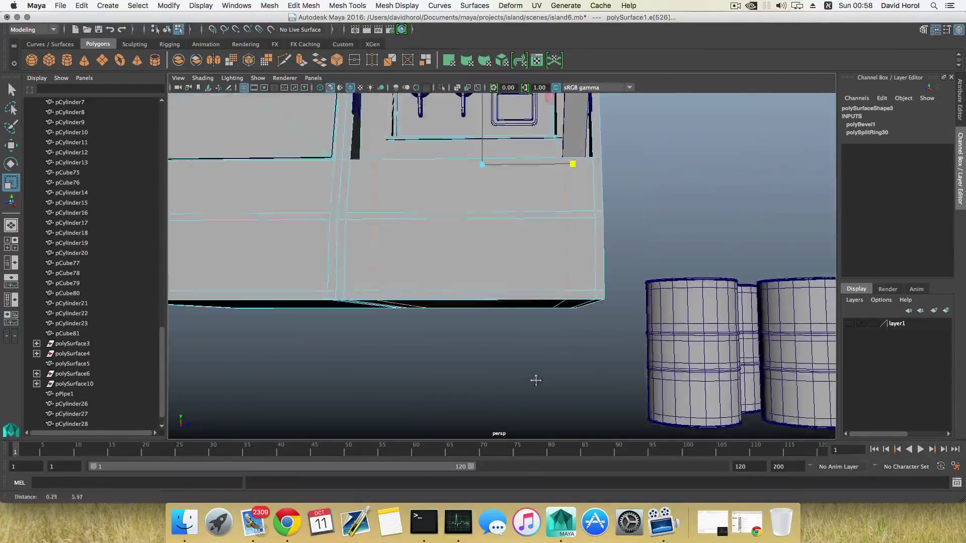
alt+middle_drag(529, 276, 529, 371)
alt+drag(528, 371, 523, 288)
key(z)
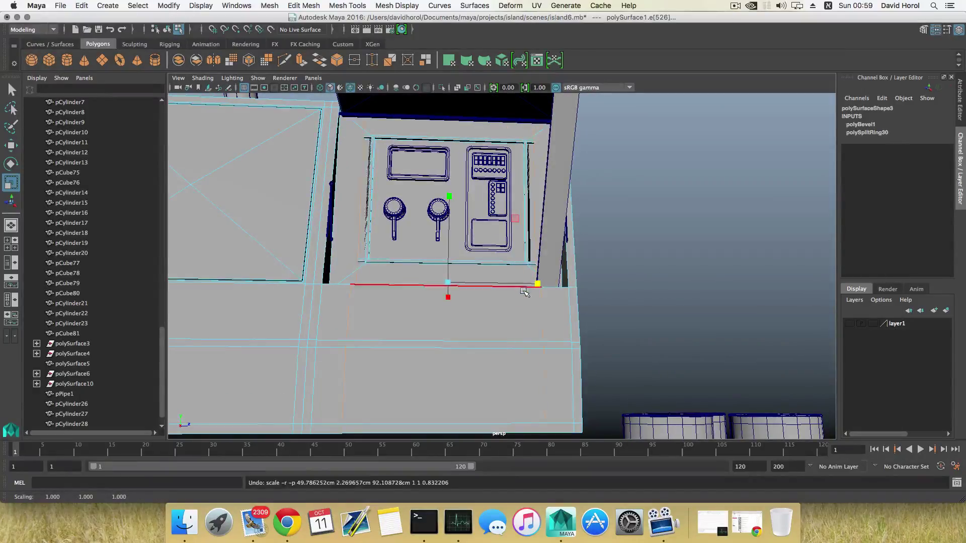
Select only the lower-front and underside parts of the two bevelled loops and scale them apart along the box's length.
alt+drag(503, 330, 532, 202)
click(509, 255)
double_click(528, 283)
alt+drag(574, 229, 528, 256)
alt+drag(459, 227, 538, 247)
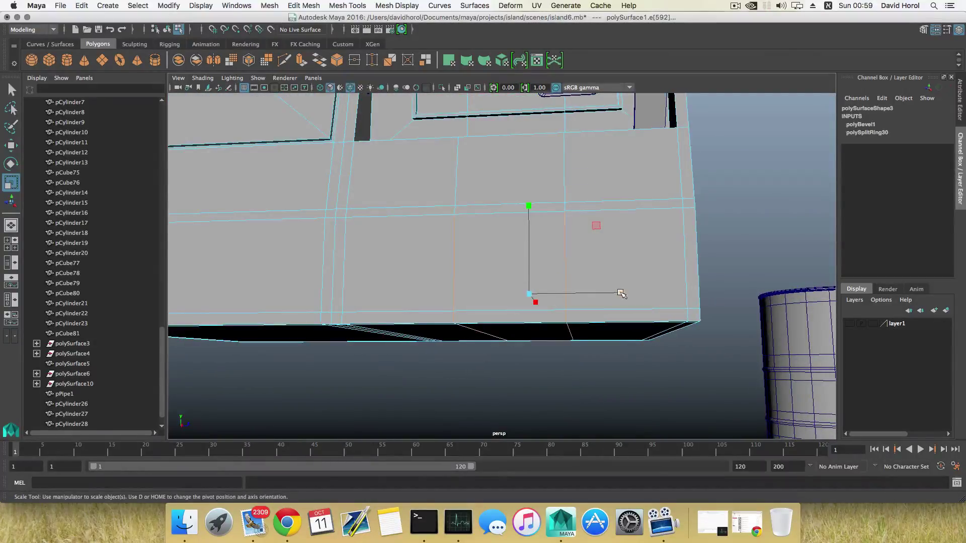
drag(621, 293, 773, 314)
Insert an edge loop down the middle of the box's other section, below the crossed panel, and select its underside edge.
alt+middle_drag(455, 316, 663, 336)
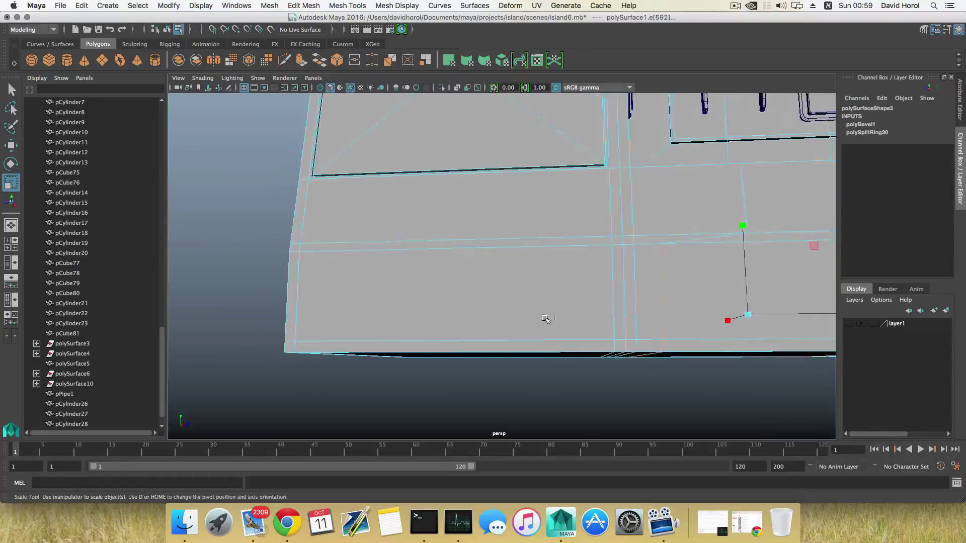
alt+middle_drag(488, 314, 548, 322)
right_drag(512, 243, 512, 216)
click(512, 257)
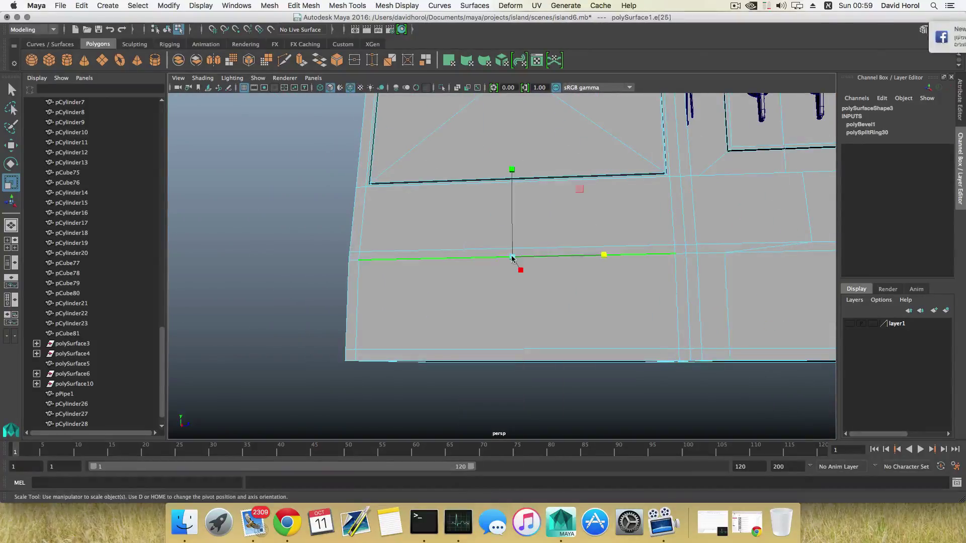
shift+right_drag(512, 257, 520, 292)
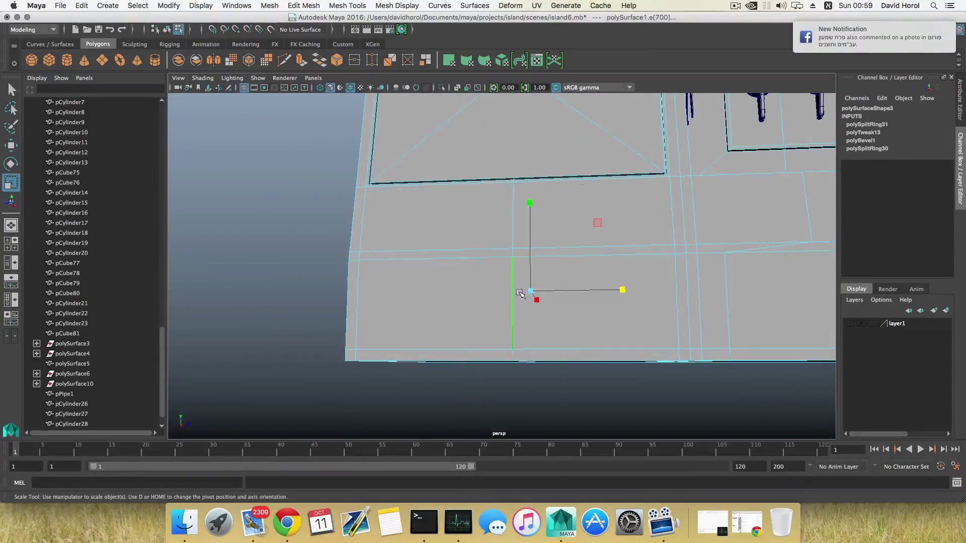
alt+drag(519, 292, 526, 298)
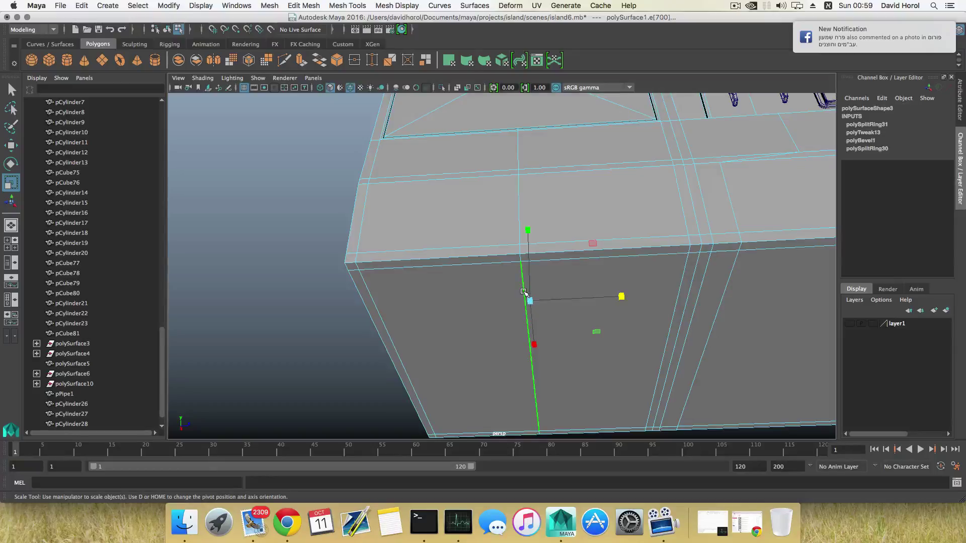
click(523, 294)
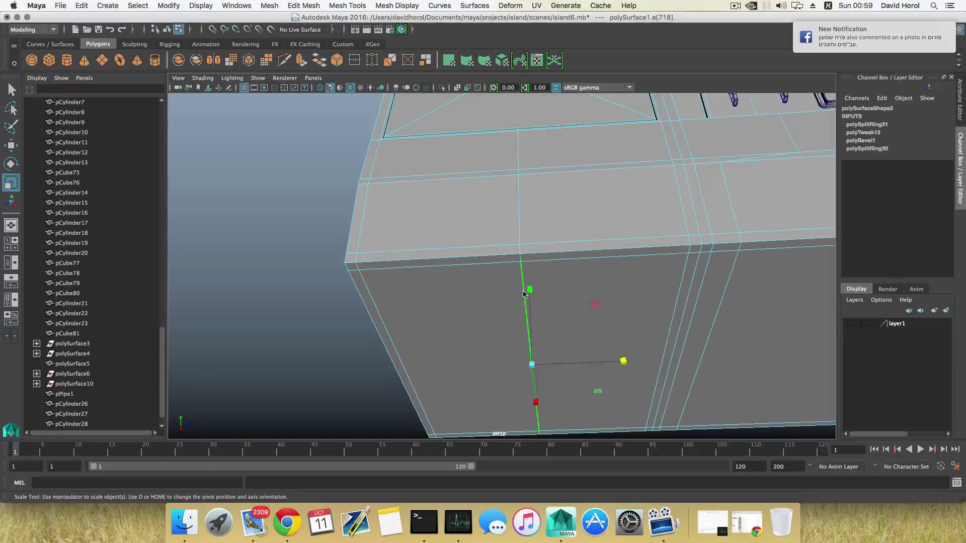
Add the front edges to the selected loop below the crossed panel and bevel it into two parallel loops with a fraction of 0.5.
shift+click(521, 224)
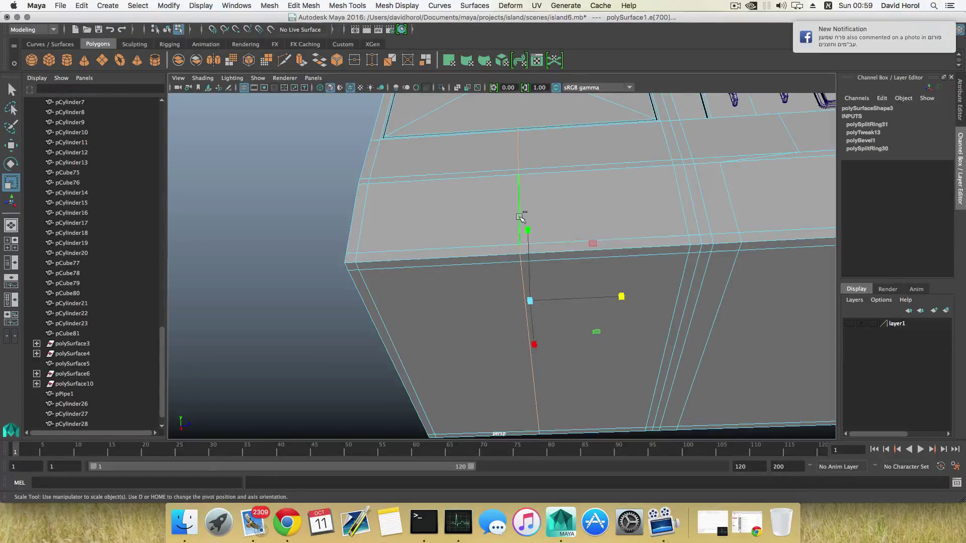
shift+right_drag(521, 218, 554, 225)
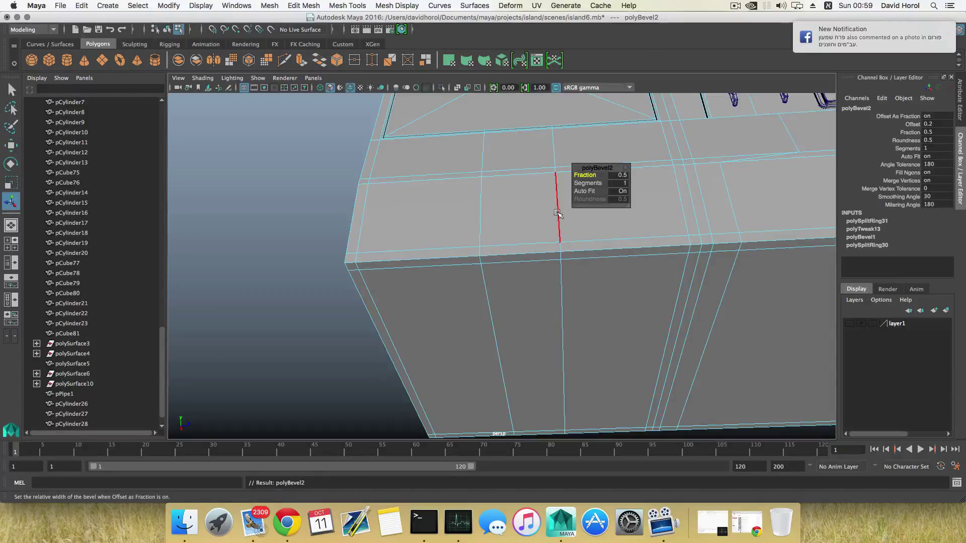
alt+drag(557, 213, 552, 296)
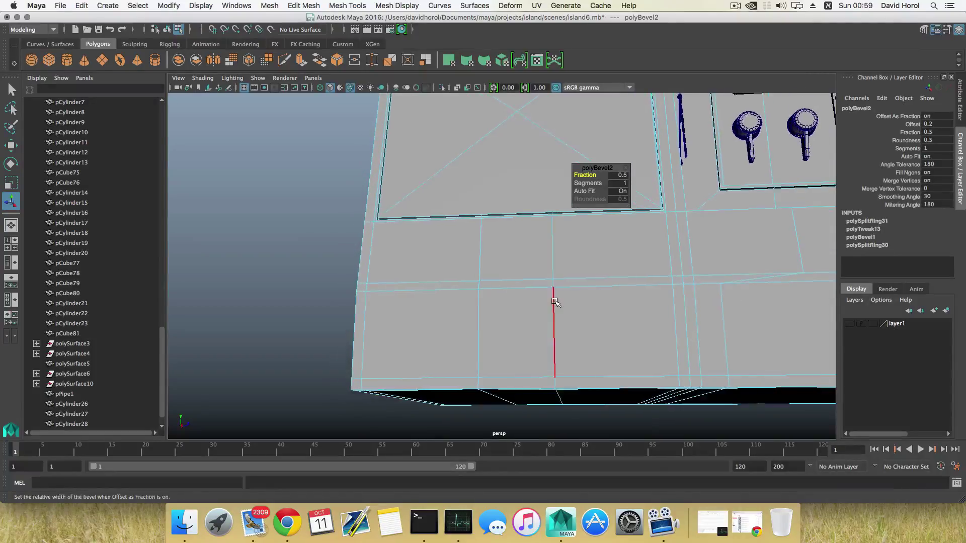
Select the lower-front and underside parts of the two bevelled loops below the crossed panel and scale them apart to that section's sides.
click(590, 350)
alt+drag(594, 354, 442, 309)
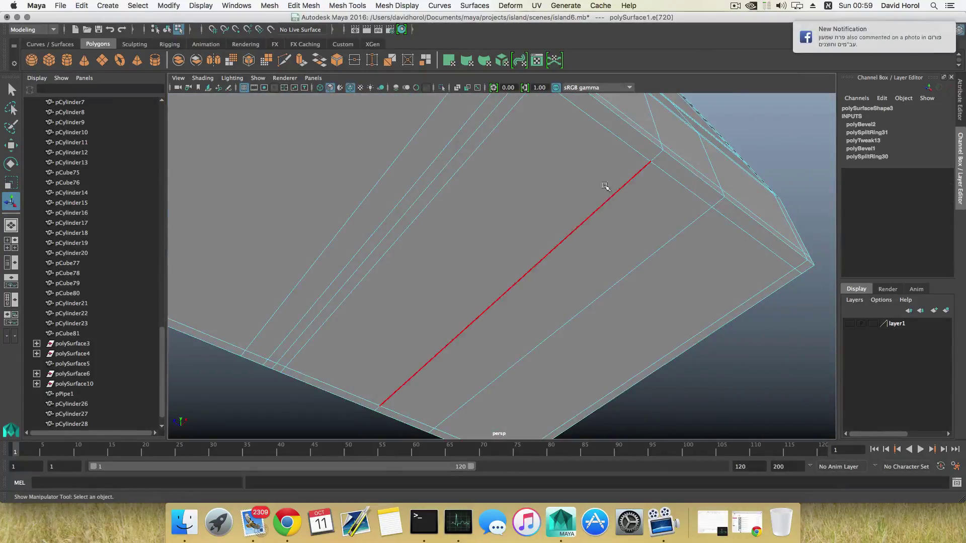
click(659, 128)
alt+drag(672, 175, 614, 200)
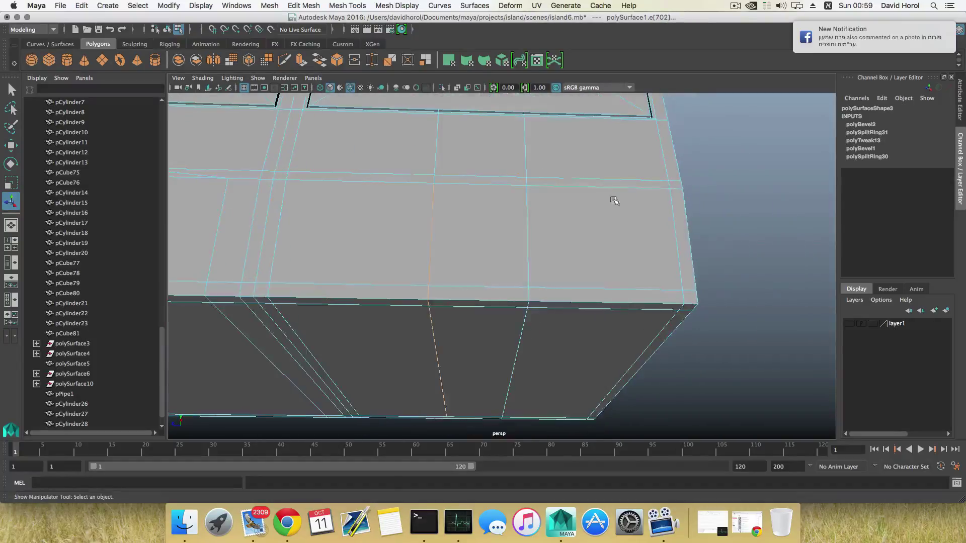
alt+drag(651, 257, 434, 266)
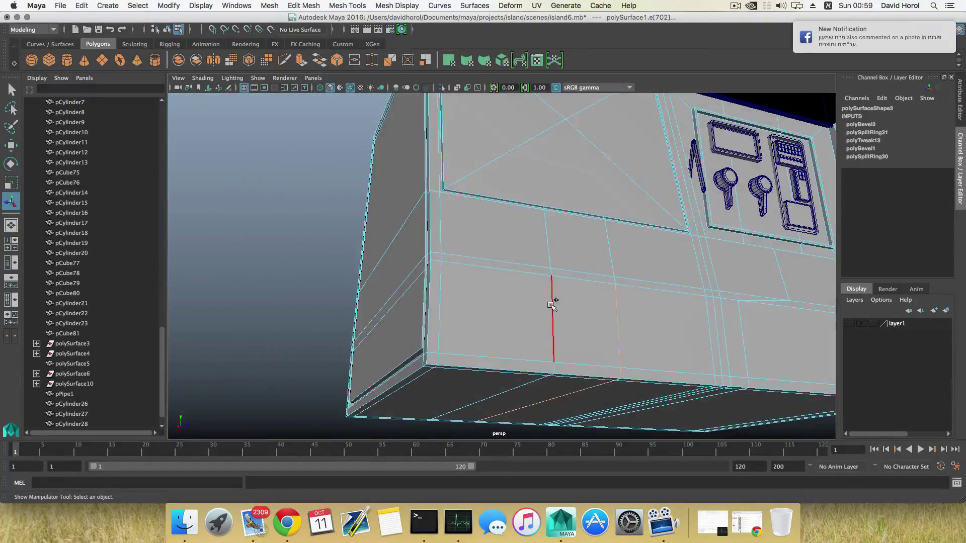
shift+click(553, 303)
scroll(559, 309, down, 4)
alt+drag(559, 309, 538, 323)
key(r)
drag(606, 329, 618, 327)
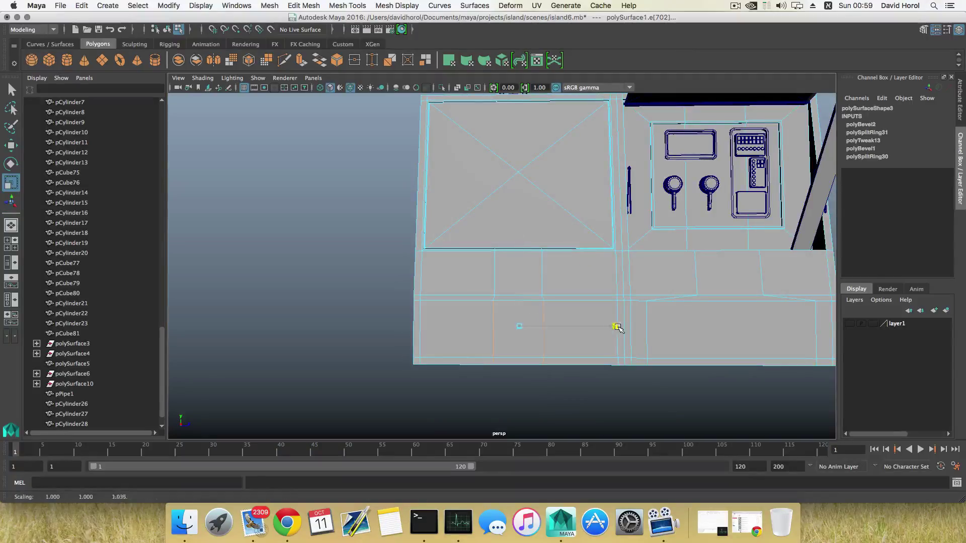
drag(806, 344, 625, 326)
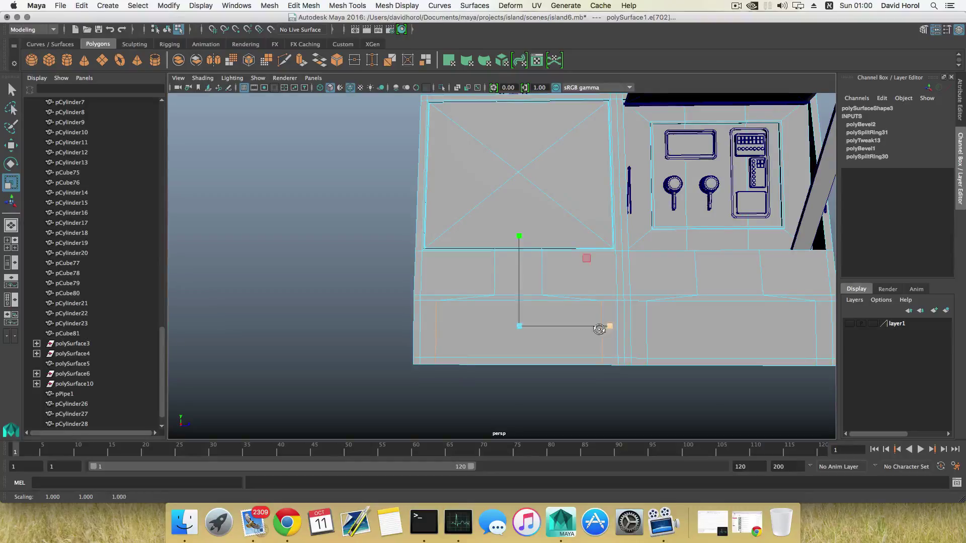
Split the edge ring across the box's underside with a centred edge loop running along the box's length.
alt+drag(598, 329, 533, 252)
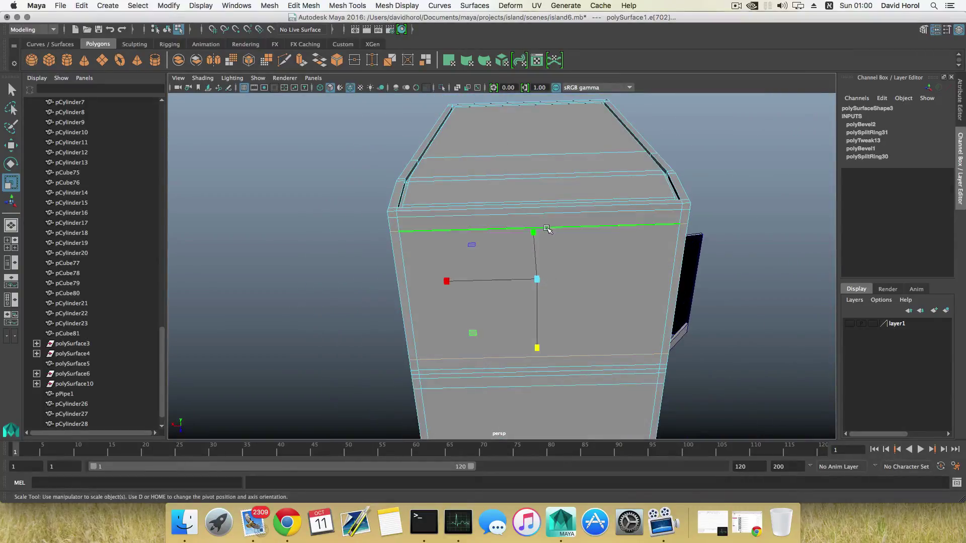
click(548, 229)
ctrl+right_click(553, 229)
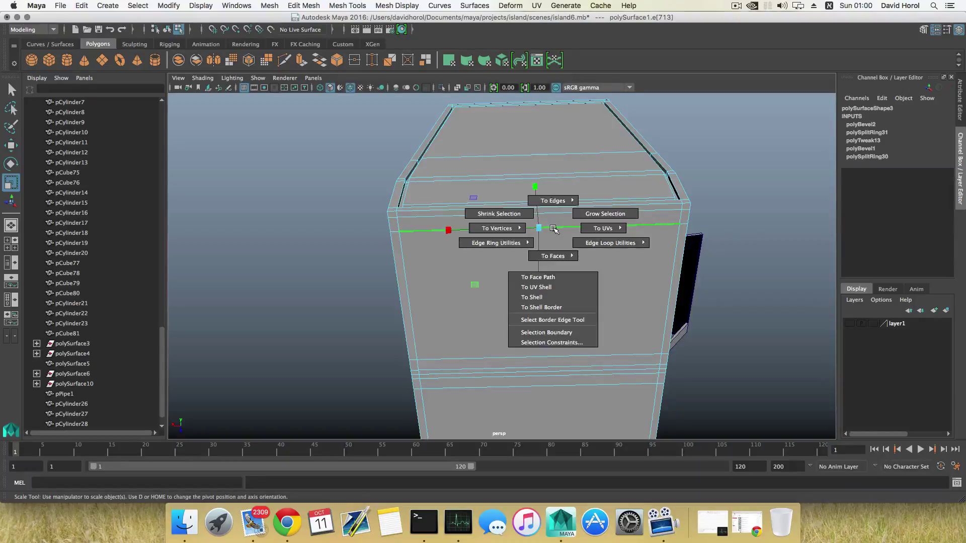
mouse_move(503, 247)
click(553, 263)
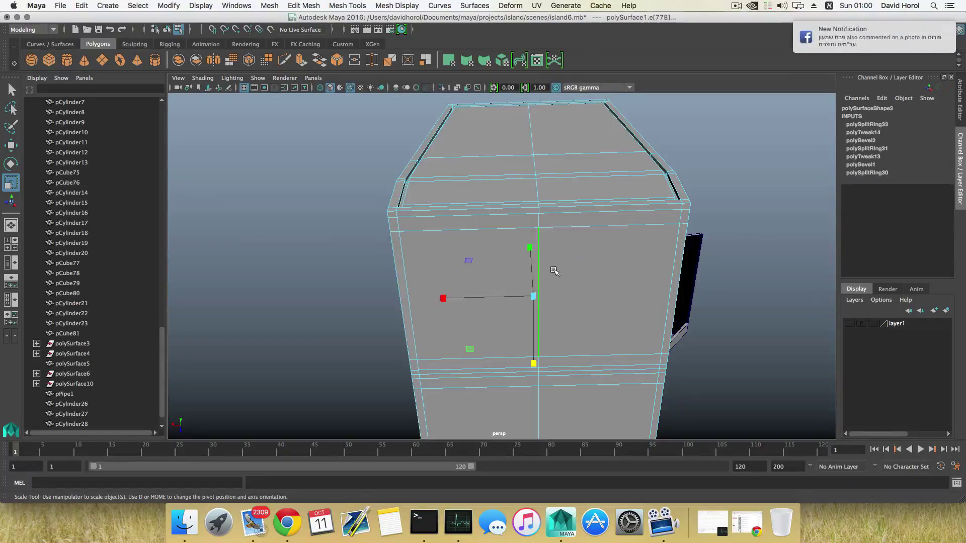
Bevel the new lengthwise edge loop into two parallel loops with a fraction of 0.5.
shift+right_click(537, 238)
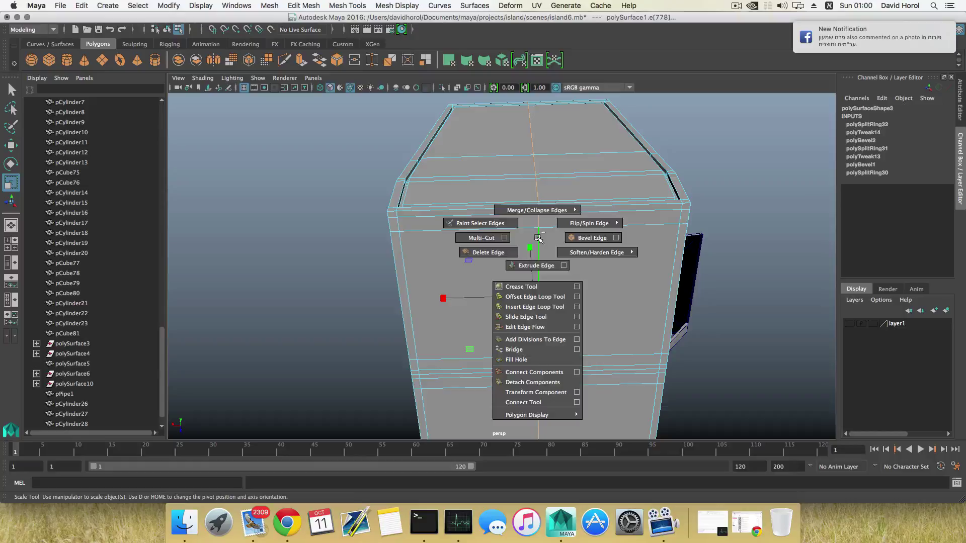
click(573, 239)
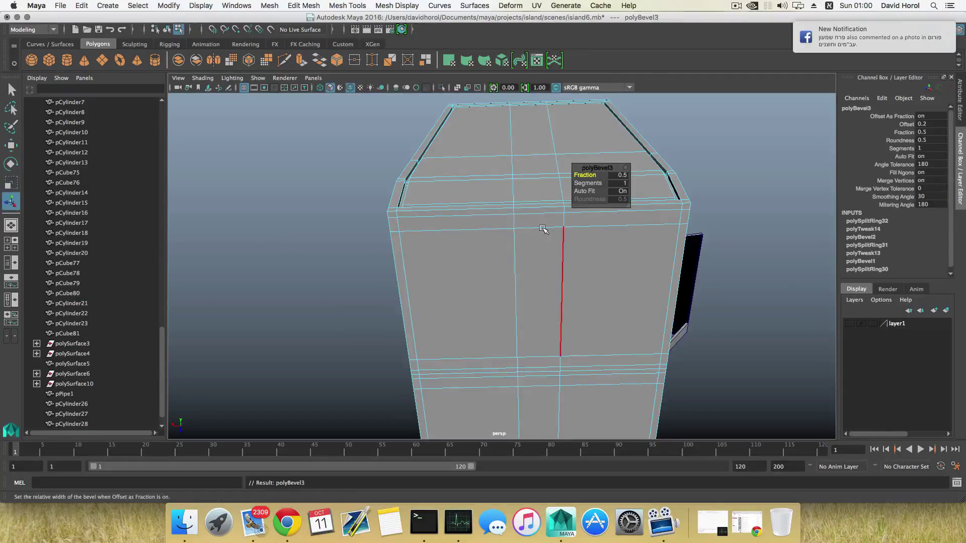
alt+drag(553, 252, 530, 261)
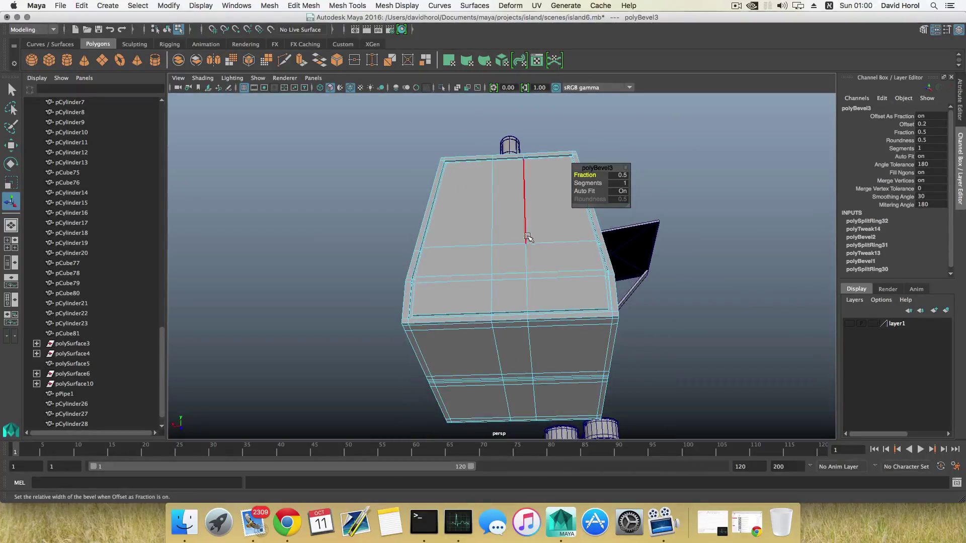
Select the underside and lower end-face parts of the two lengthwise loops and scale them apart across the box's width by a factor of about 5.
click(555, 303)
alt+drag(555, 303, 388, 314)
double_click(545, 302)
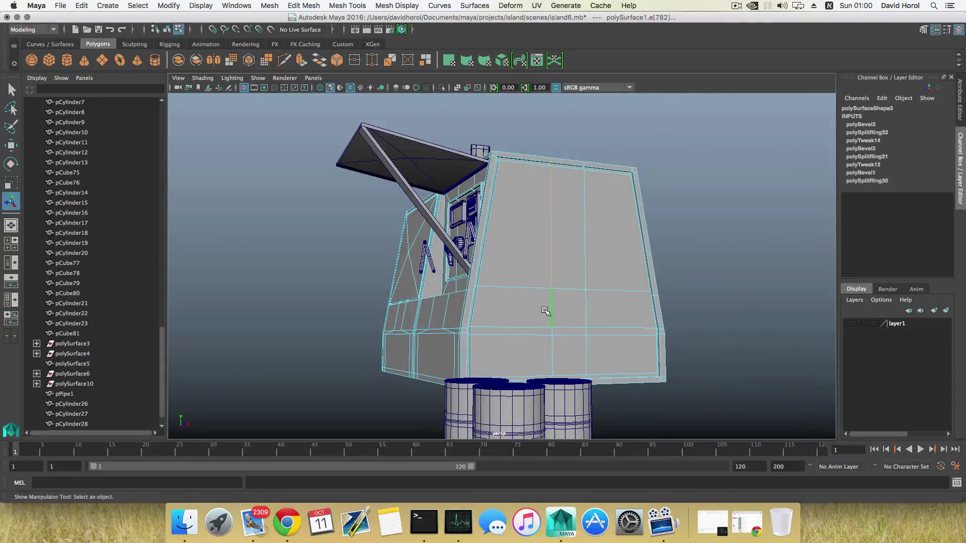
alt+drag(513, 308, 657, 231)
click(508, 283)
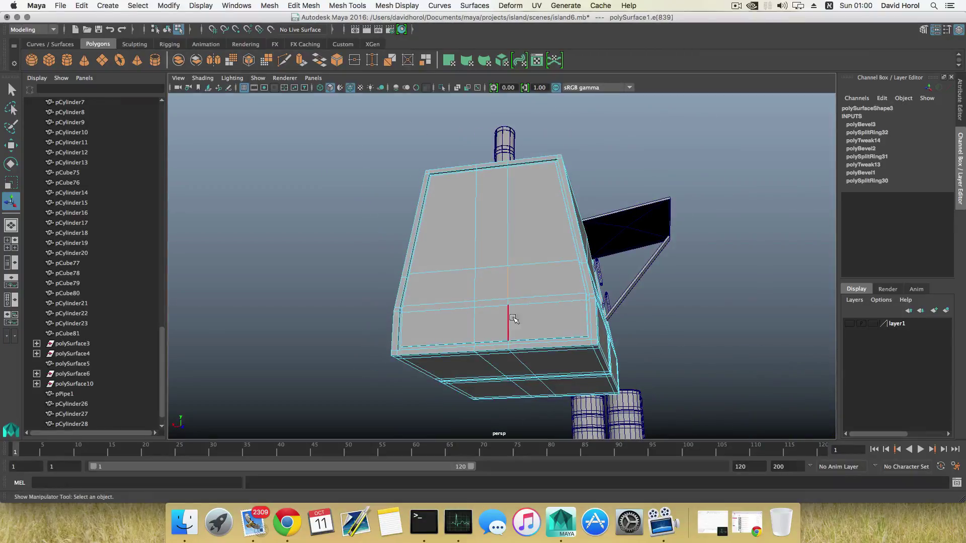
alt+drag(509, 320, 502, 276)
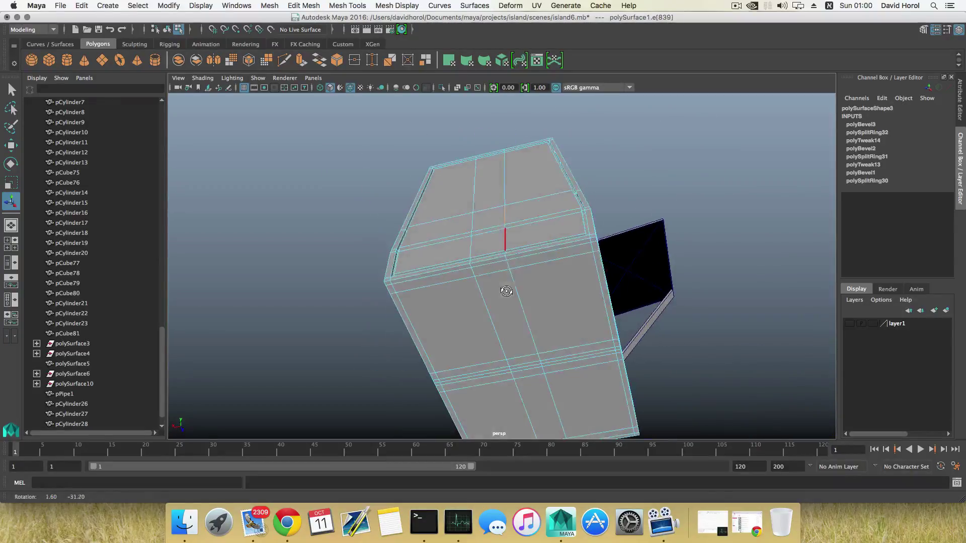
mouse_move(581, 292)
alt+mouse_down()
mouse_move(526, 285)
mouse_move(567, 287)
alt+mouse_up()
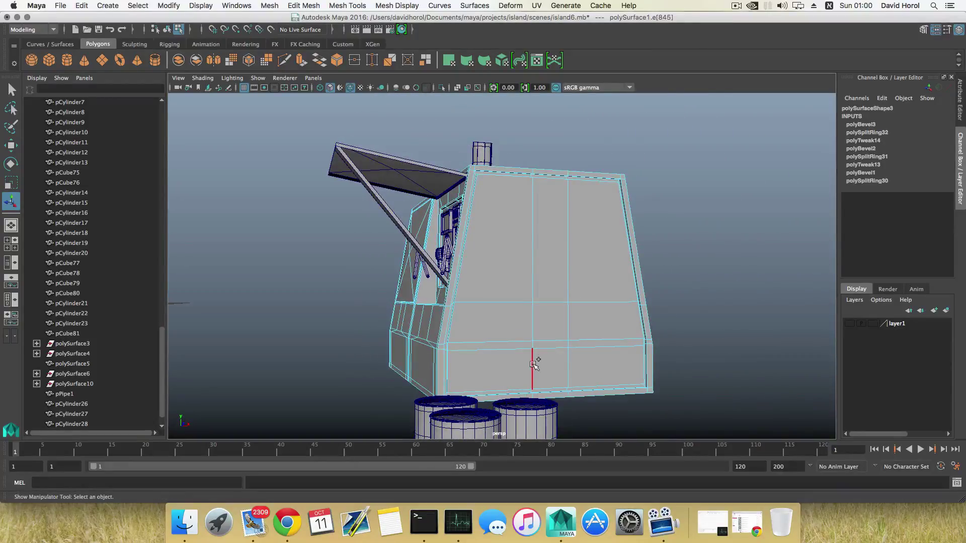
click(534, 365)
alt+drag(534, 365, 563, 334)
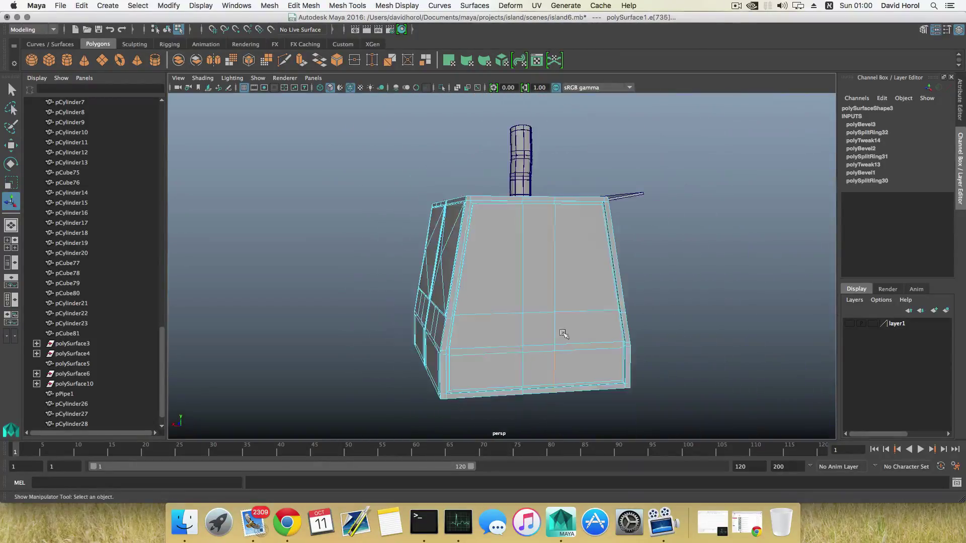
alt+drag(526, 361, 452, 321)
alt+right_drag(453, 321, 553, 360)
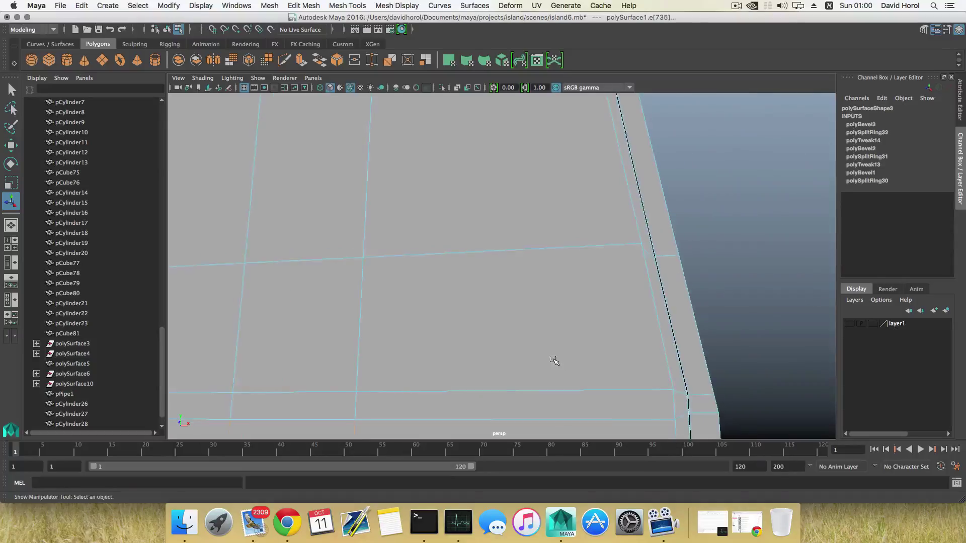
alt+middle_drag(554, 360, 606, 303)
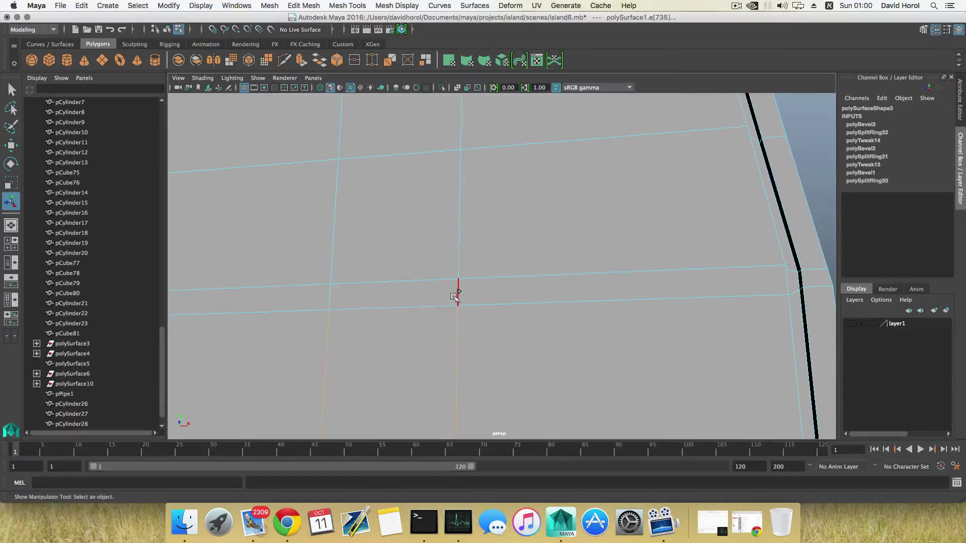
mouse_move(343, 298)
alt+mouse_down()
mouse_move(561, 323)
mouse_move(345, 312)
alt+mouse_up()
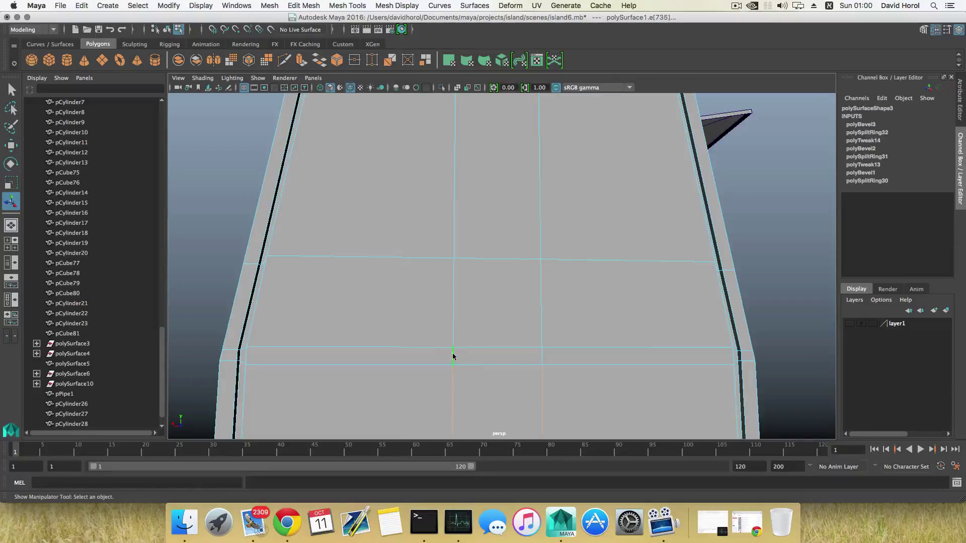
alt+right_drag(542, 358, 487, 346)
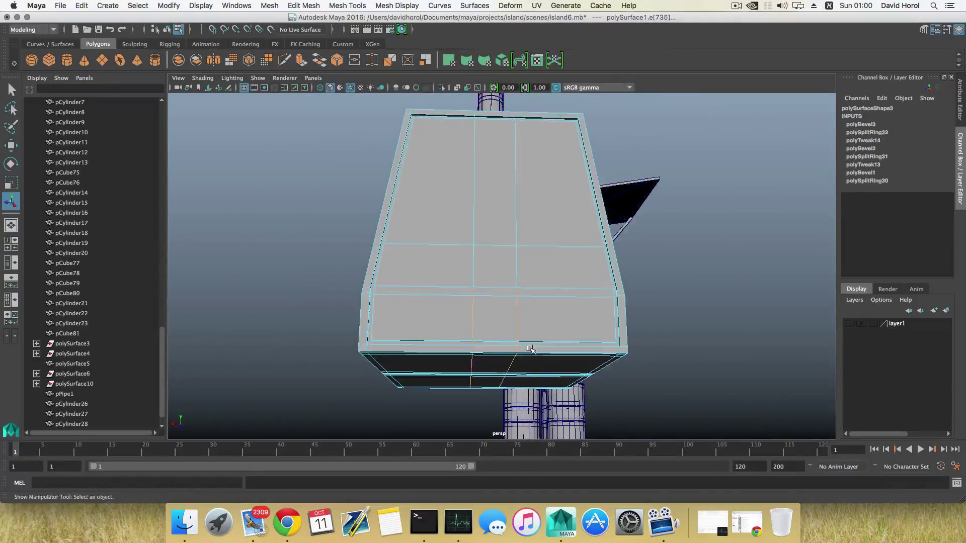
key(r)
drag(400, 347, 388, 347)
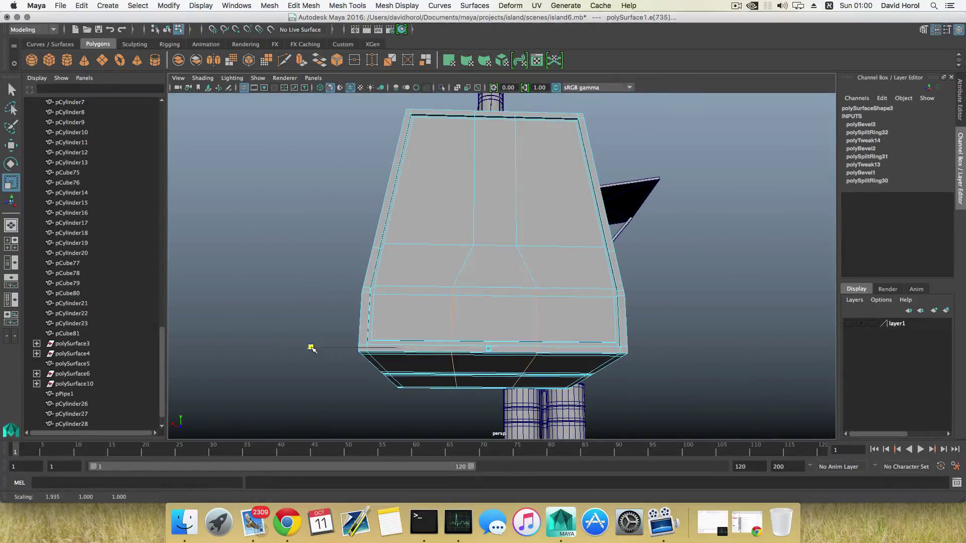
drag(248, 351, 165, 353)
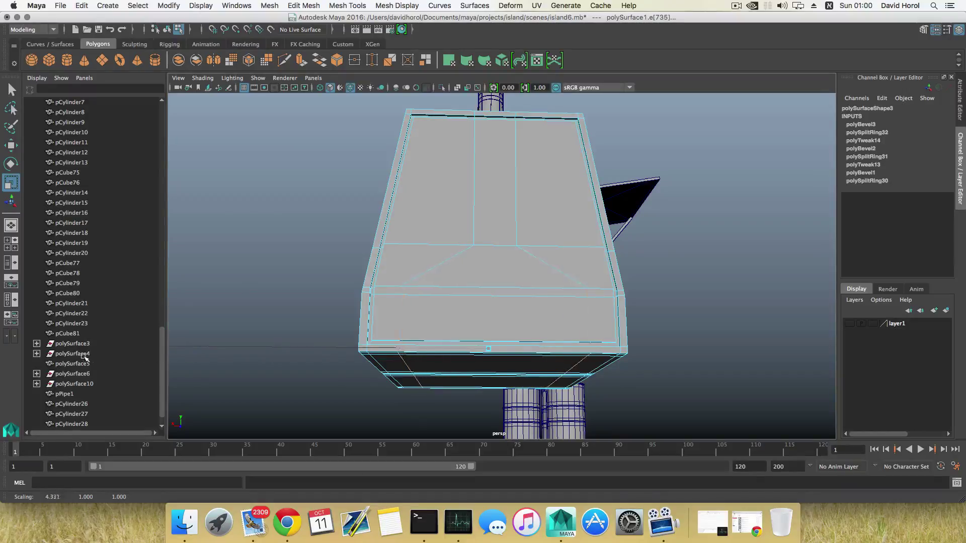
drag(36, 358, 27, 360)
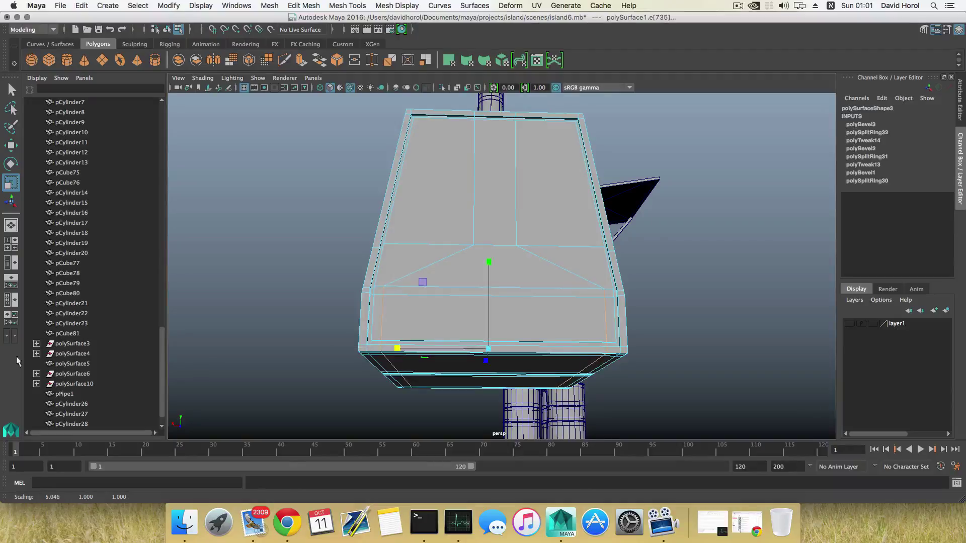
alt+drag(14, 358, 173, 347)
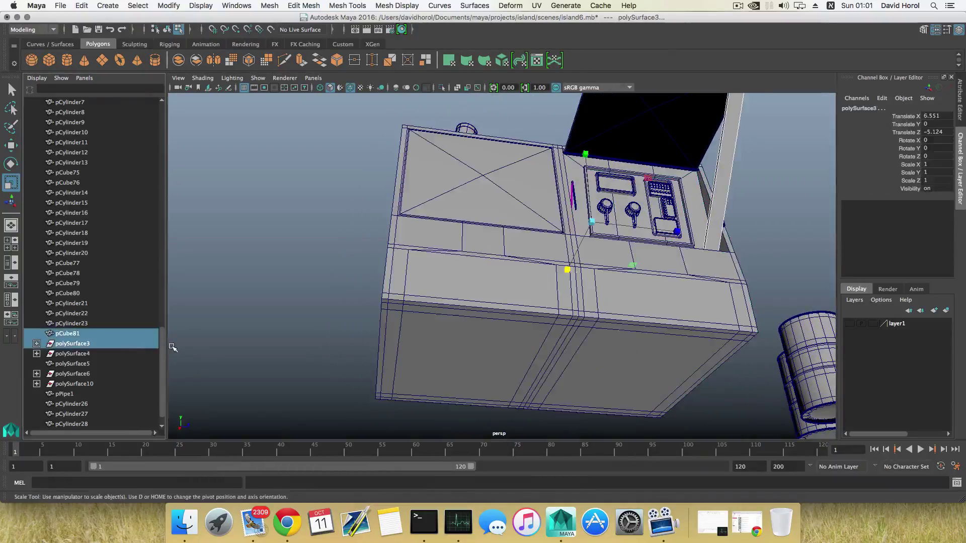
key(super+z)
key(super+z)
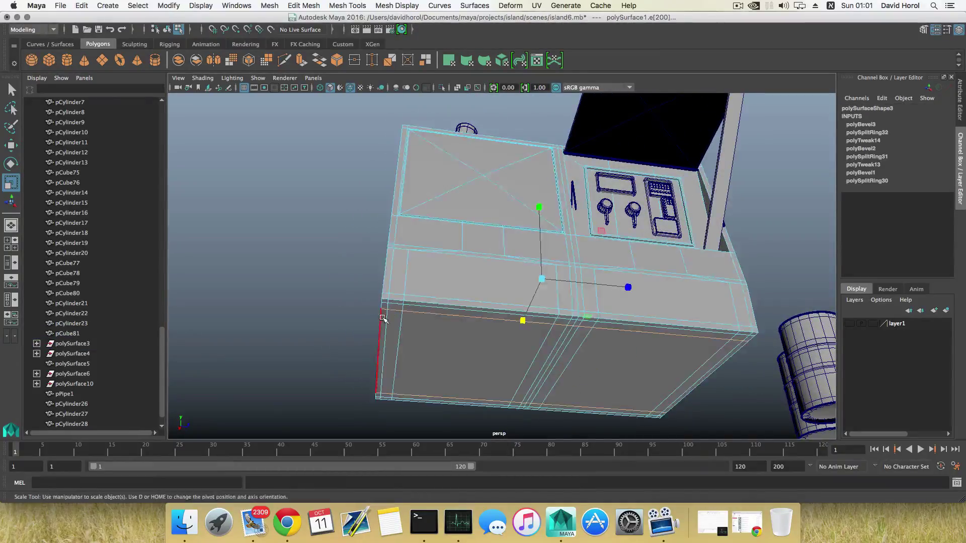
Scale the two lengthwise underside loops slightly closer together across the box's width.
alt+drag(383, 318, 587, 276)
right_click(402, 278)
click(405, 272)
click(584, 276)
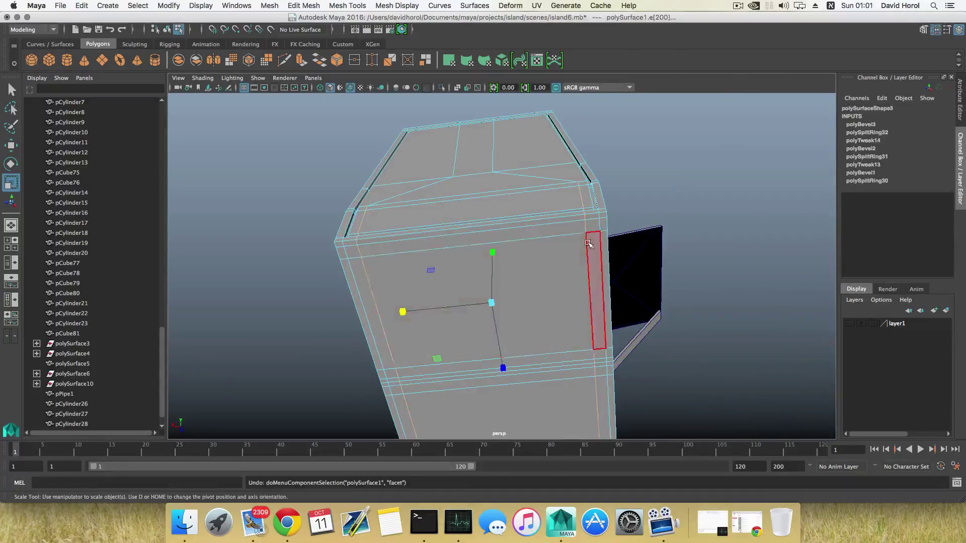
drag(402, 312, 412, 313)
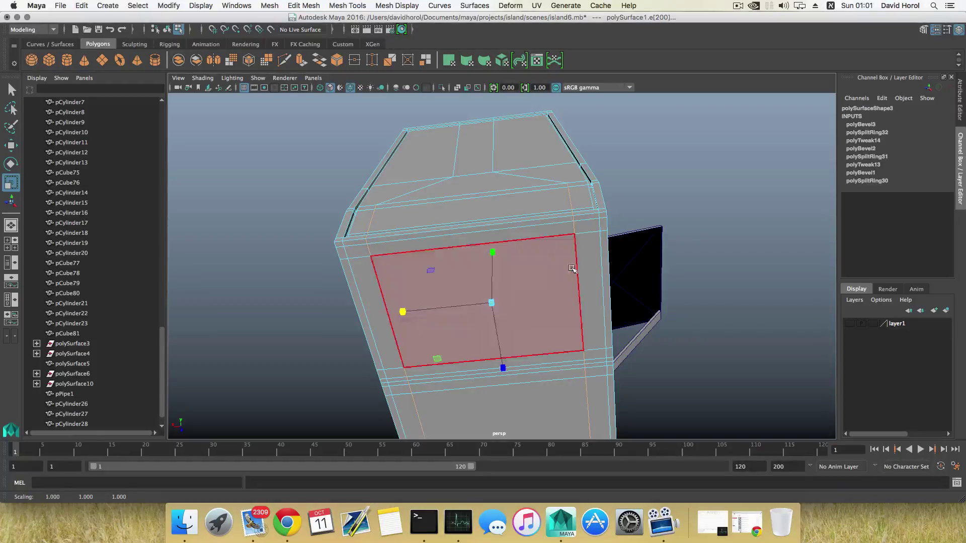
Select the four small corner faces on the box's underside and extrude them downward into short feet.
alt+drag(575, 267, 582, 275)
right_drag(585, 243, 587, 268)
click(585, 271)
click(566, 286)
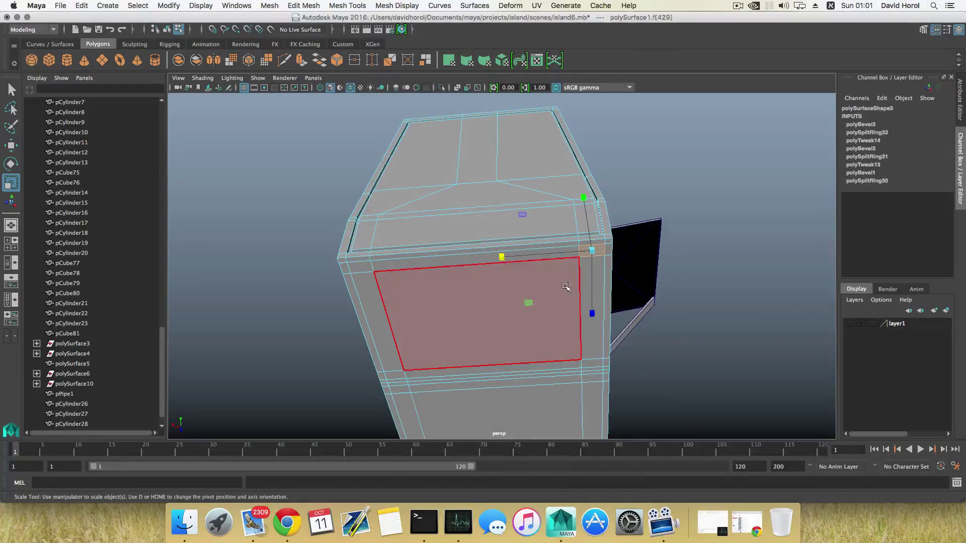
shift+click(364, 267)
alt+drag(551, 347, 399, 331)
alt+drag(557, 233, 647, 248)
shift+click(578, 173)
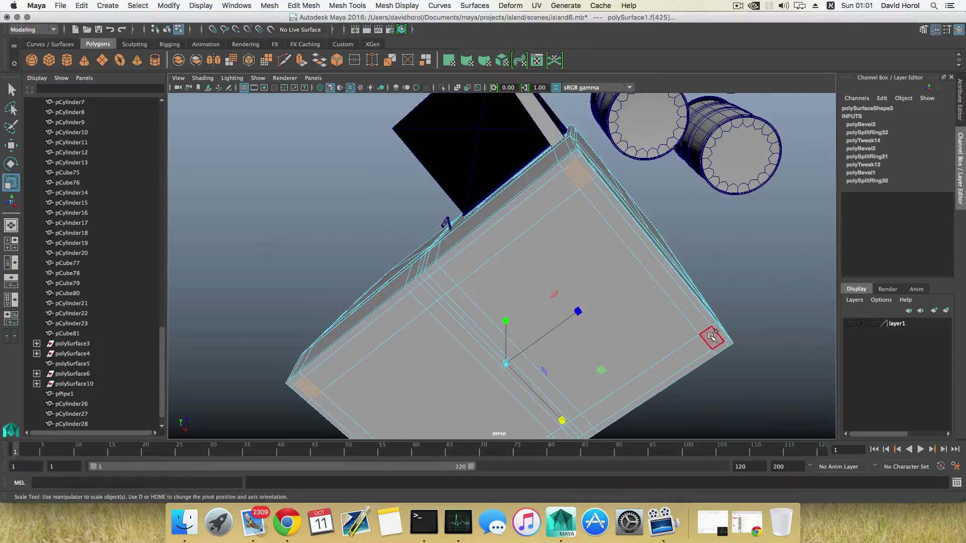
shift+click(711, 336)
alt+drag(610, 281, 676, 283)
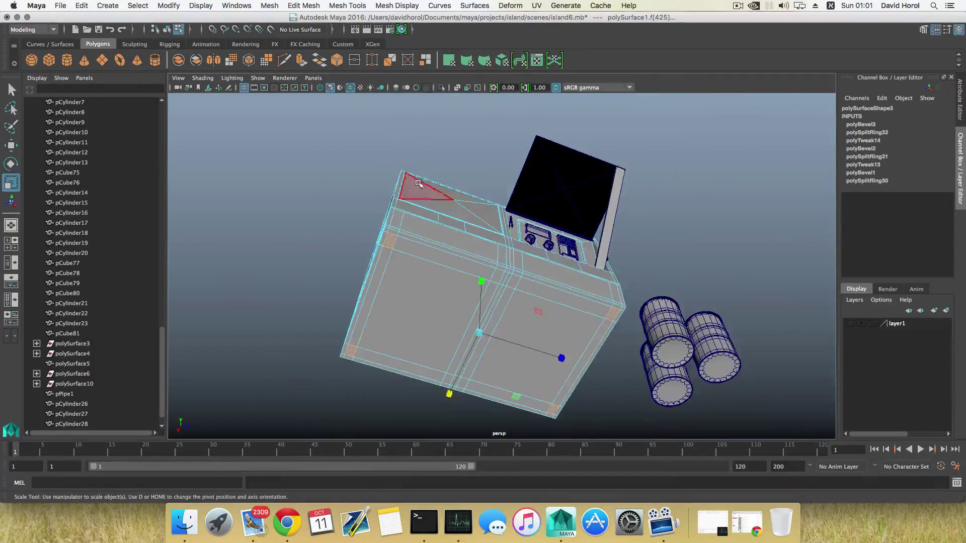
click(299, 61)
alt+drag(473, 221, 546, 202)
drag(581, 392, 639, 347)
Extrude the end faces of the four feet further down in two more sections to form segmented legs.
mouse_move(452, 355)
mouse_down()
mouse_move(528, 360)
mouse_move(399, 358)
mouse_move(452, 357)
mouse_move(427, 355)
mouse_move(458, 374)
mouse_move(495, 356)
mouse_move(460, 373)
mouse_move(470, 350)
mouse_up()
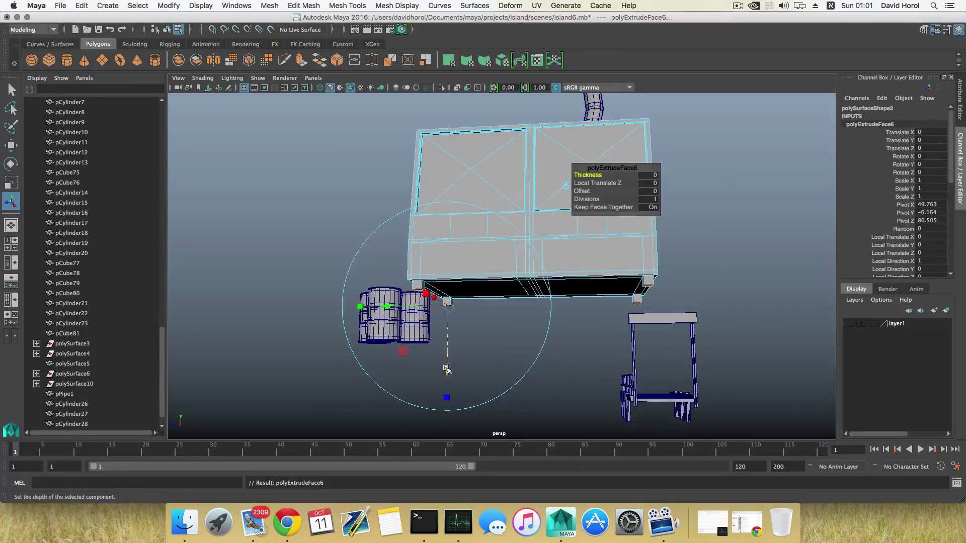
drag(446, 369, 447, 385)
click(302, 60)
Delete the inward-facing middle-section faces of the two legs at one end of the generator box.
alt+drag(483, 356, 356, 361)
alt+drag(420, 337, 483, 322)
right_drag(505, 243, 507, 272)
click(565, 287)
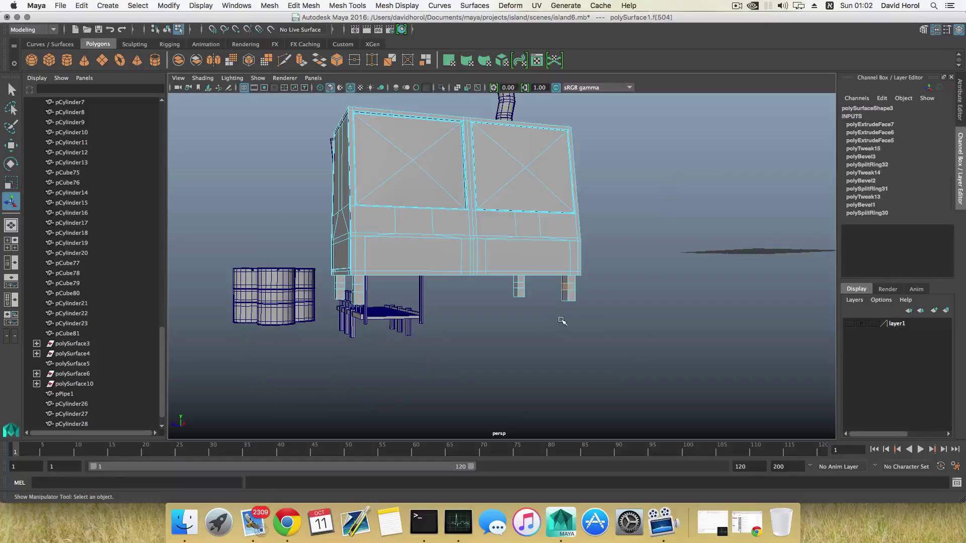
alt+drag(561, 323, 521, 298)
shift+click(517, 294)
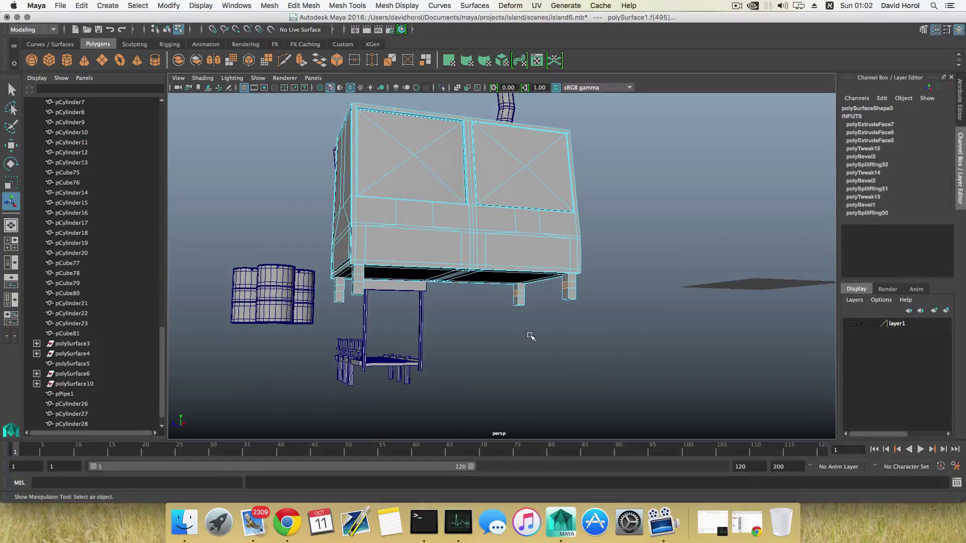
key(Delete)
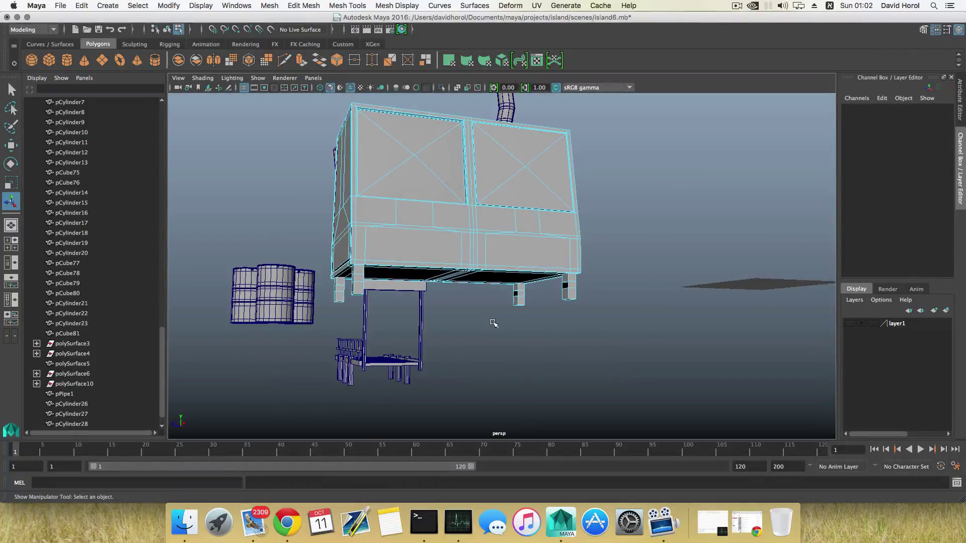
Extrude the opposite legs' inner middle faces along the box's length into two rails, and delete the rails' end faces.
alt+drag(493, 323, 384, 298)
click(372, 293)
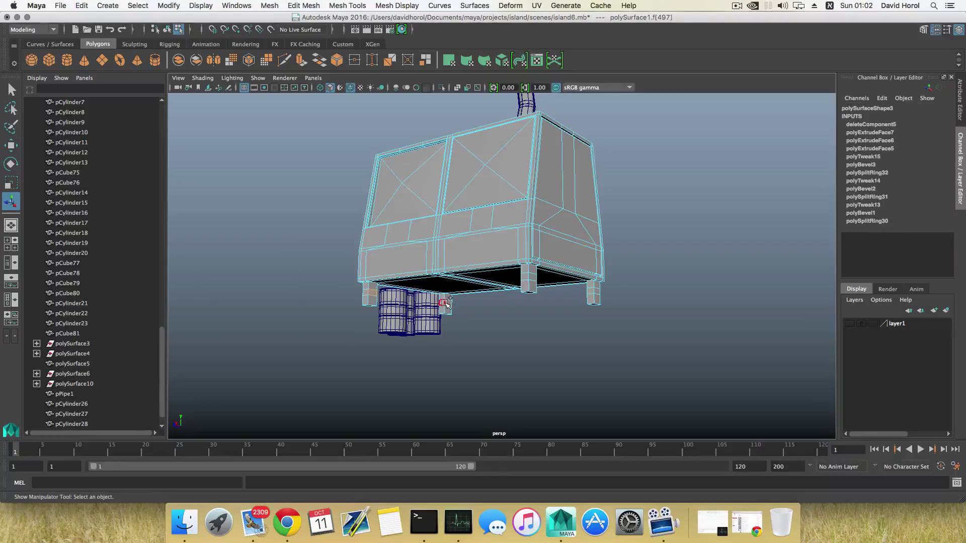
shift+click(448, 303)
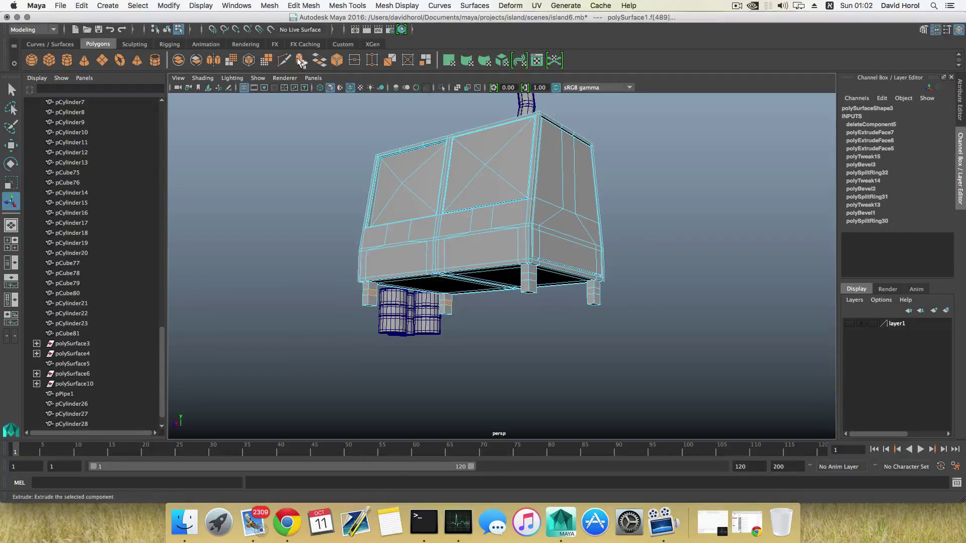
key(ctrl+e)
alt+drag(448, 275, 359, 277)
key(w)
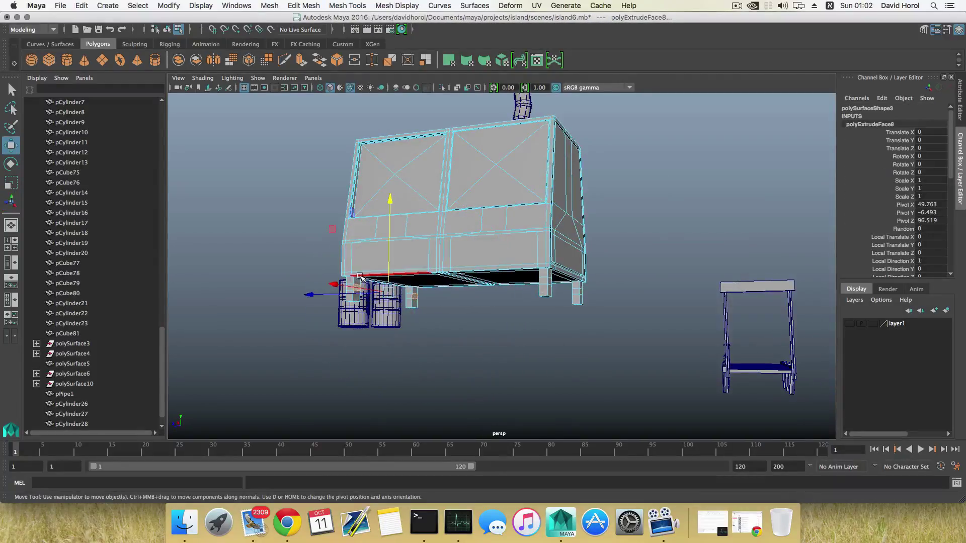
drag(306, 294, 430, 312)
scroll(456, 297, up, 10)
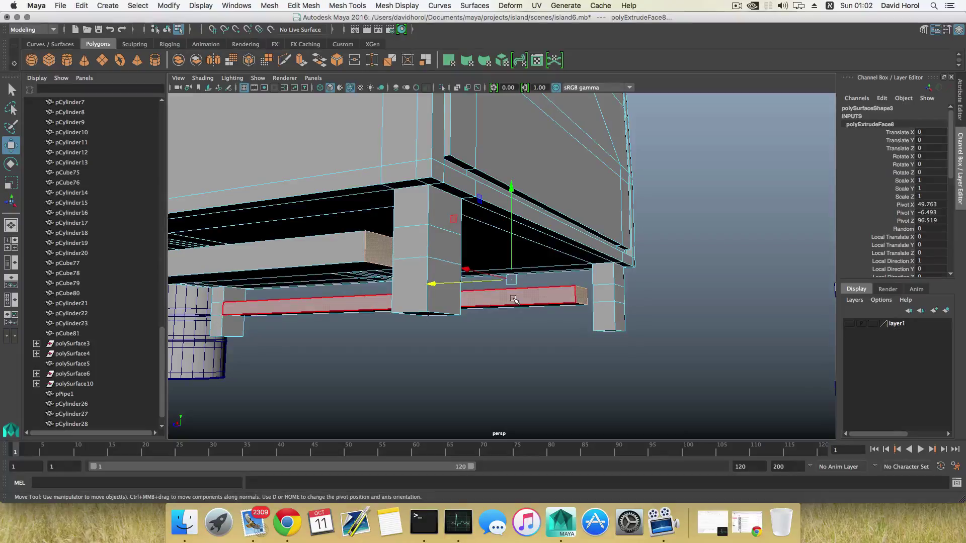
key(Delete)
Use Target Weld to join the rails' end vertices to the corners of the leg openings, and return to object selection.
alt+drag(321, 267, 364, 265)
right_click(422, 241)
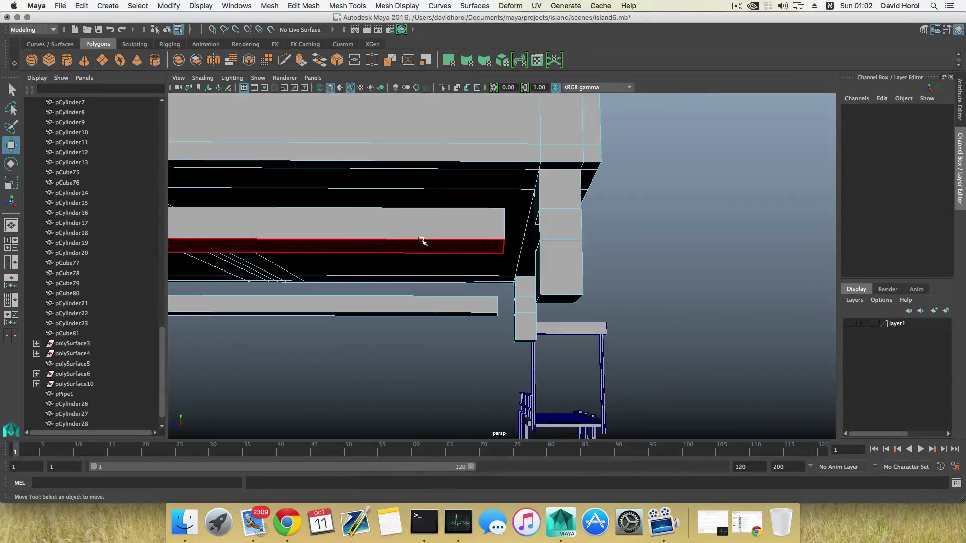
key(F8)
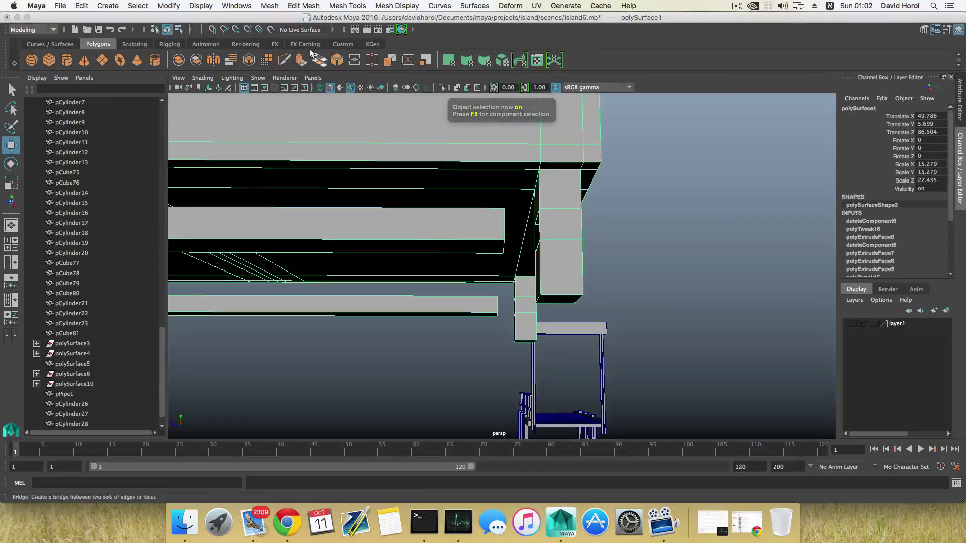
click(334, 6)
click(355, 160)
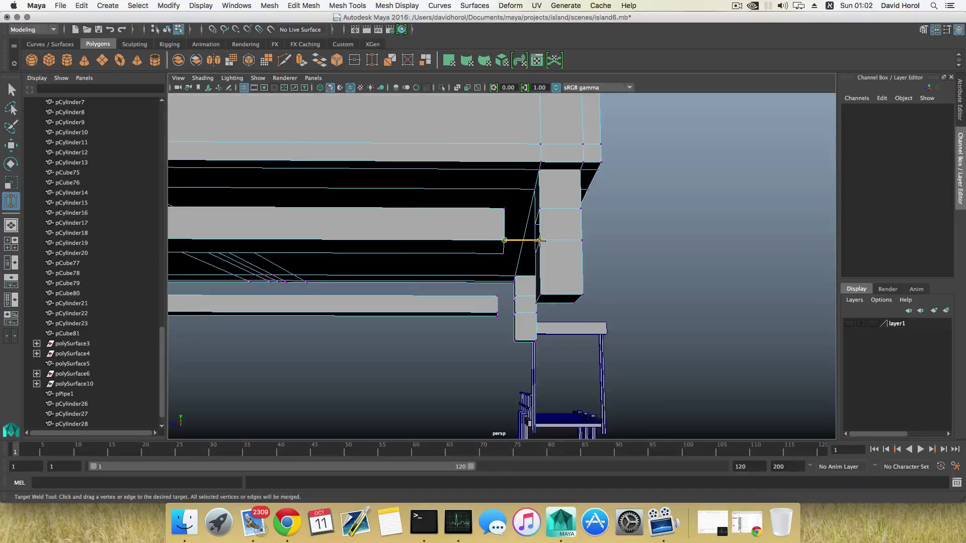
drag(540, 240, 533, 214)
alt+drag(526, 236, 512, 209)
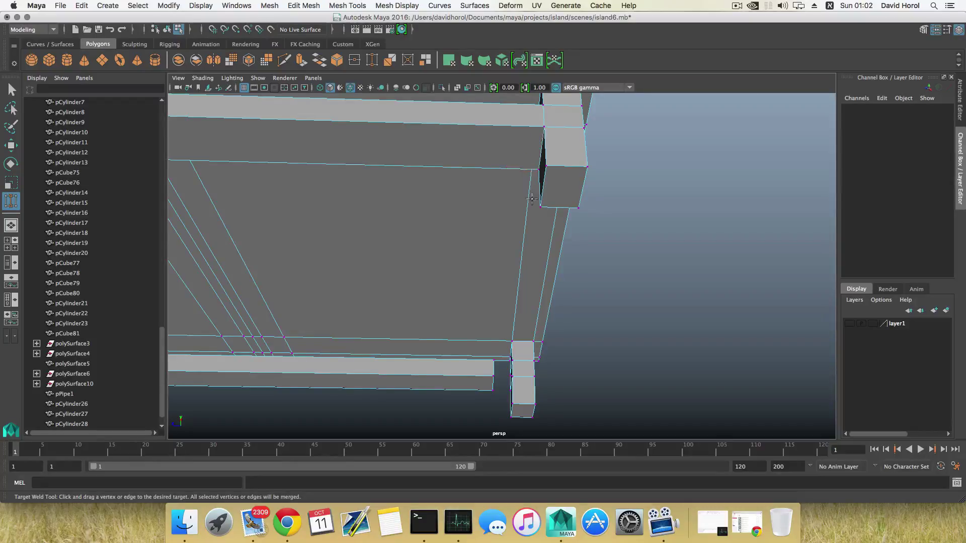
alt+drag(531, 199, 451, 284)
alt+drag(451, 284, 321, 267)
click(384, 219)
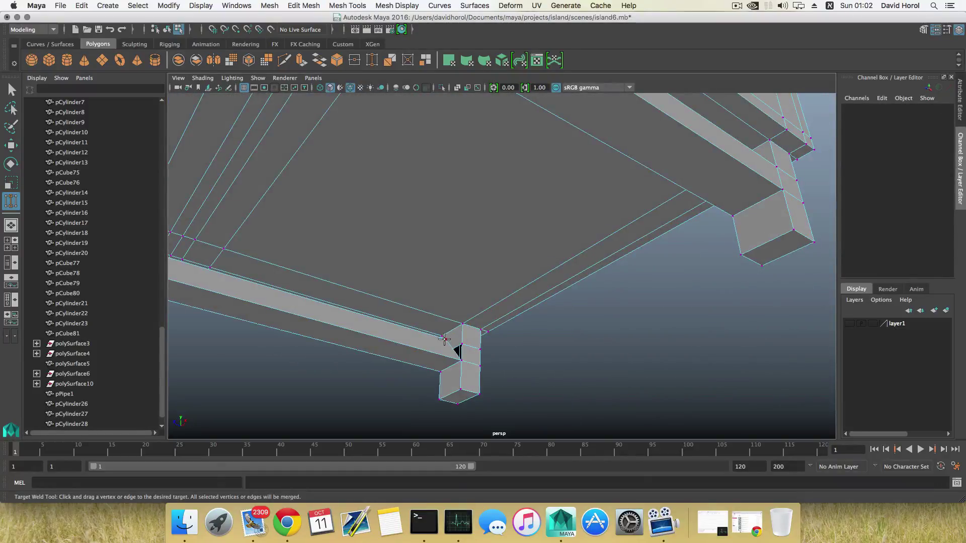
scroll(456, 343, down, 5)
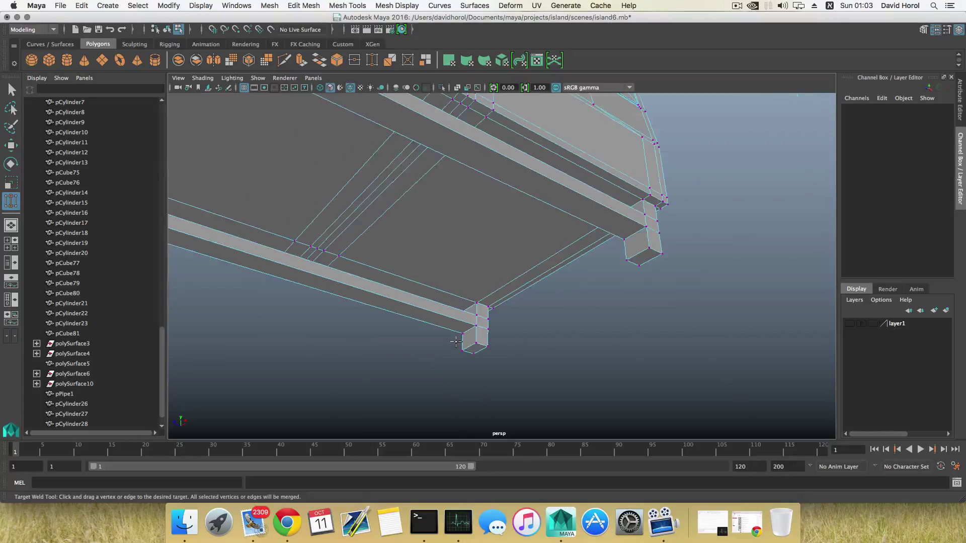
key(F8)
scroll(449, 330, down, 5)
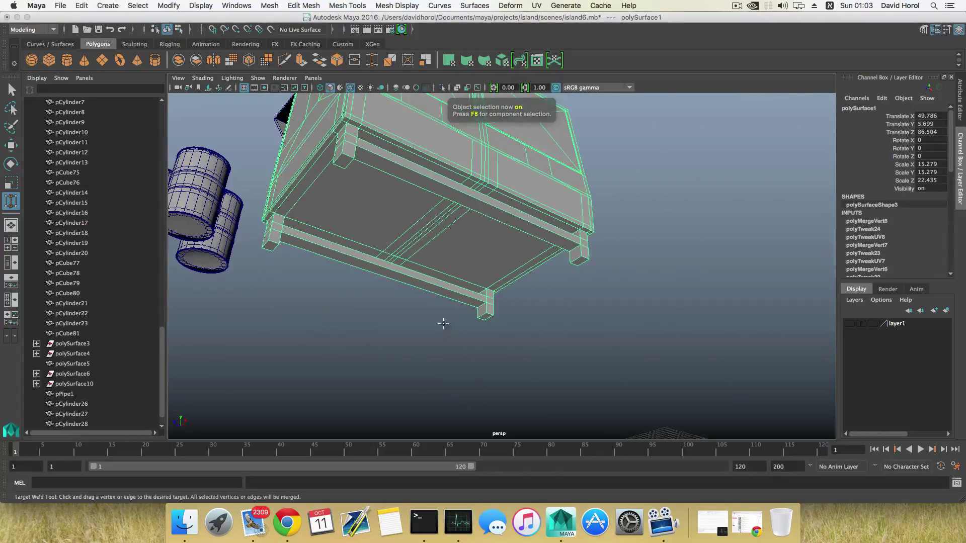
alt+drag(442, 324, 574, 318)
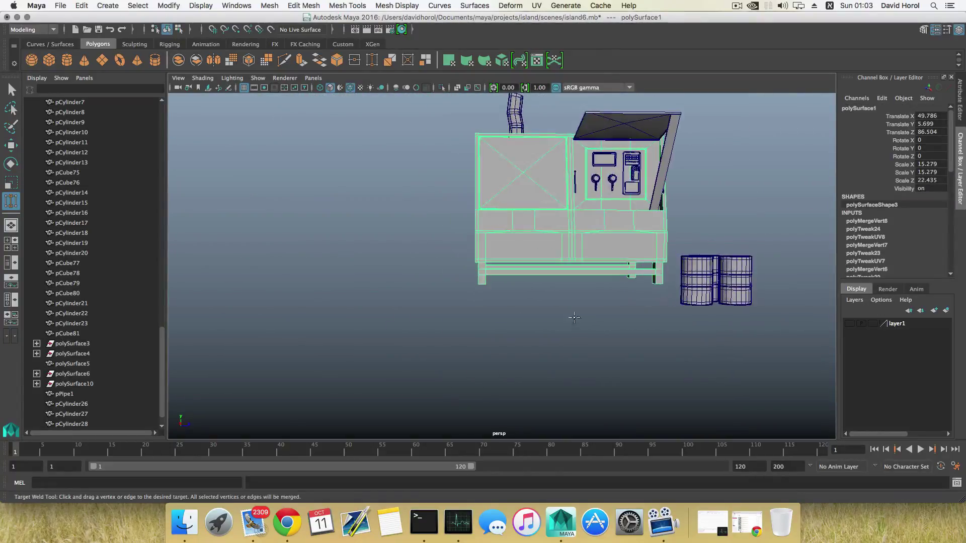
Show the island layer and switch the island mesh to vertex selection.
click(849, 323)
alt+drag(582, 295, 500, 312)
right_click(501, 313)
right_drag(459, 245, 459, 245)
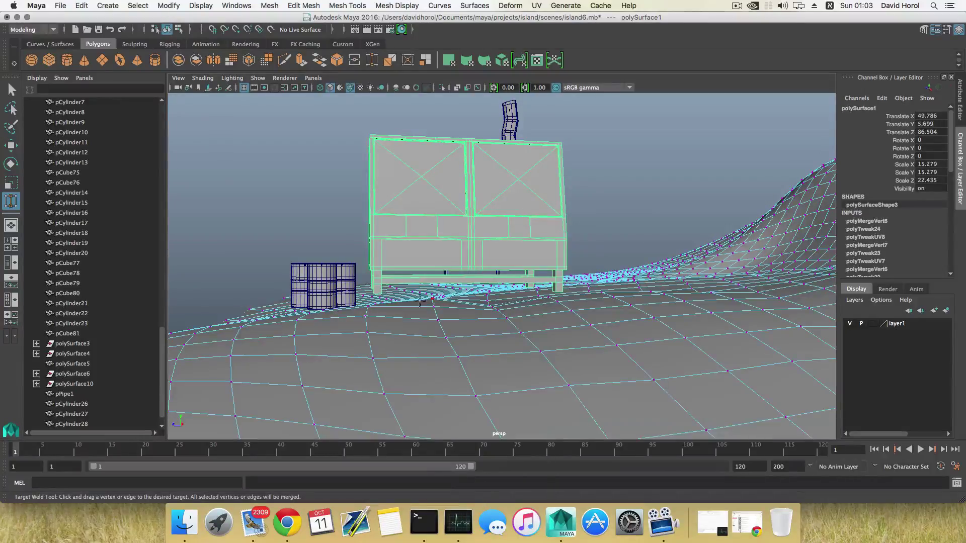
alt+drag(460, 246, 498, 323)
alt+drag(534, 344, 508, 337)
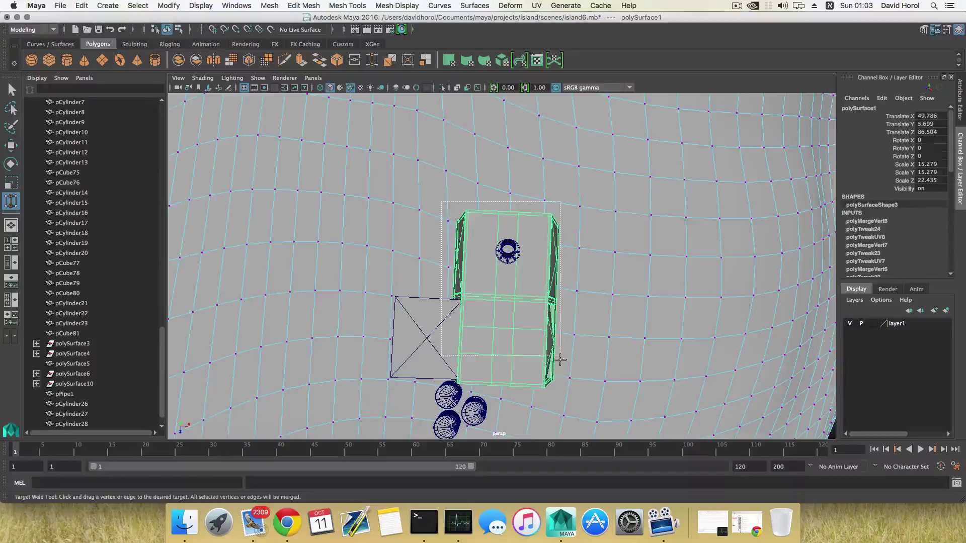
Select the island vertices beneath and just around the generator box with the Select tool.
drag(569, 394, 582, 394)
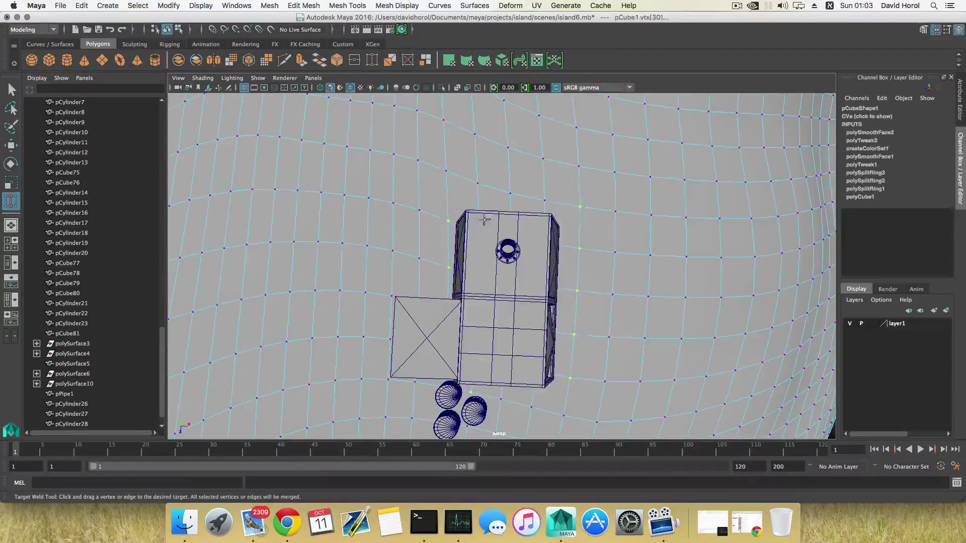
drag(523, 332, 589, 409)
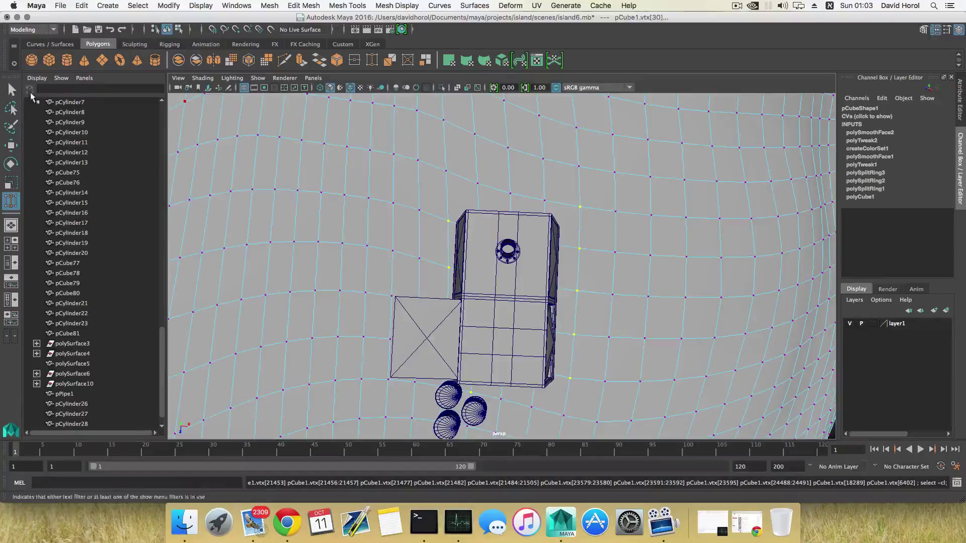
key(q)
drag(436, 160, 628, 423)
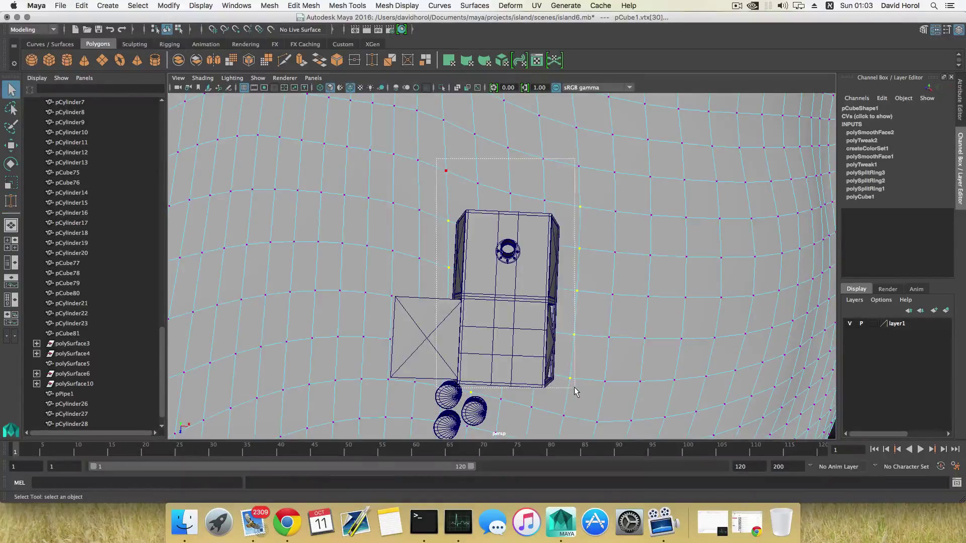
mouse_move(576, 391)
mouse_down()
mouse_move(550, 366)
mouse_move(564, 377)
mouse_up()
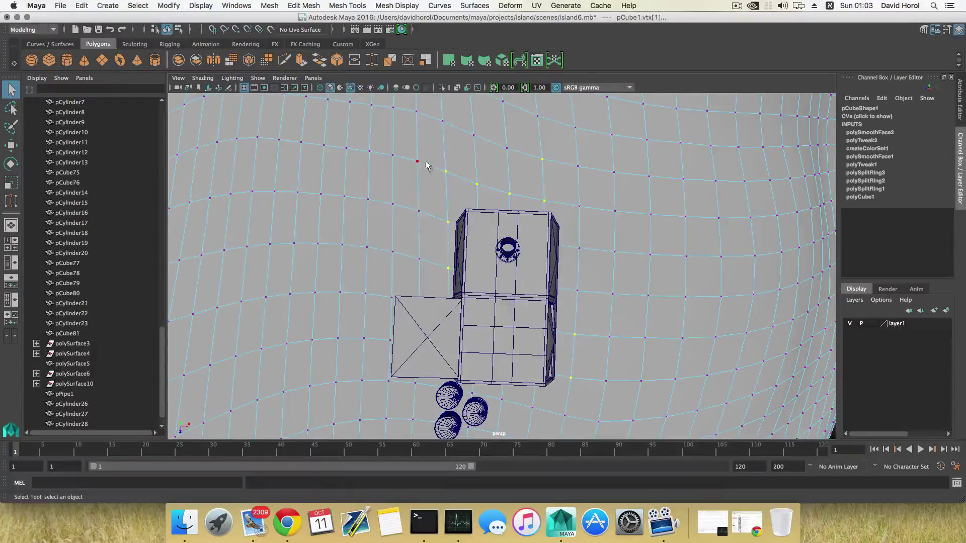
drag(574, 420, 583, 423)
Deselect the vertices on the island's lower part, keeping only the surface vertices under the generator.
alt+drag(583, 190, 392, 220)
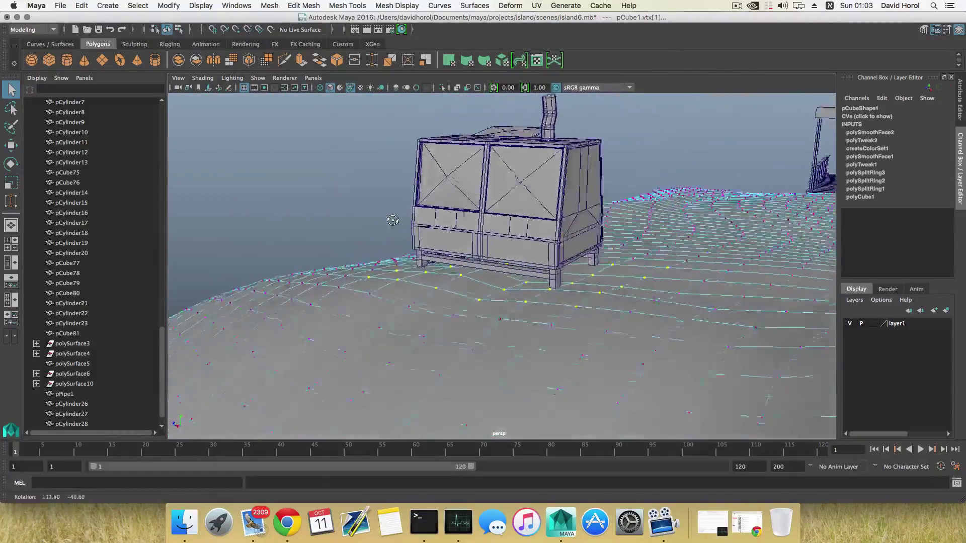
alt+right_drag(393, 220, 455, 254)
alt+drag(480, 259, 482, 277)
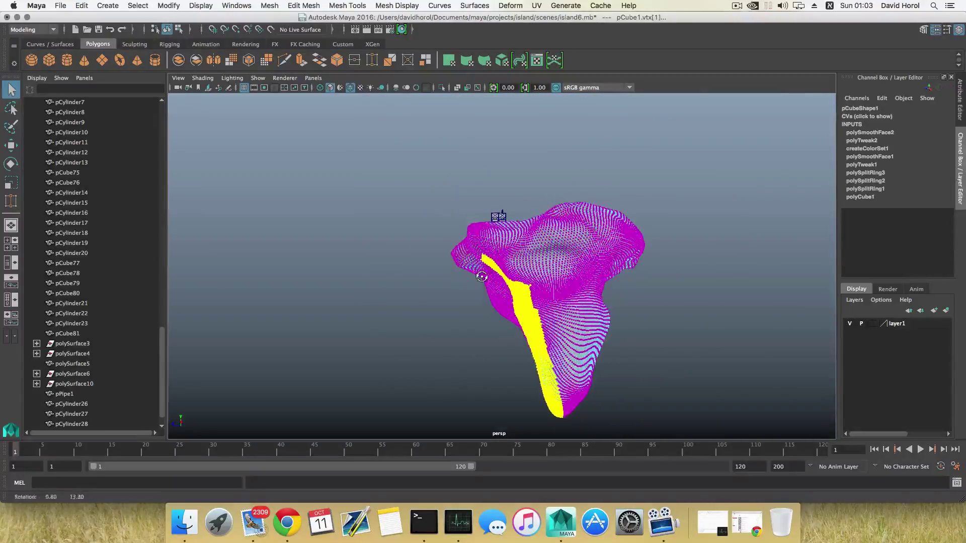
drag(574, 397, 623, 448)
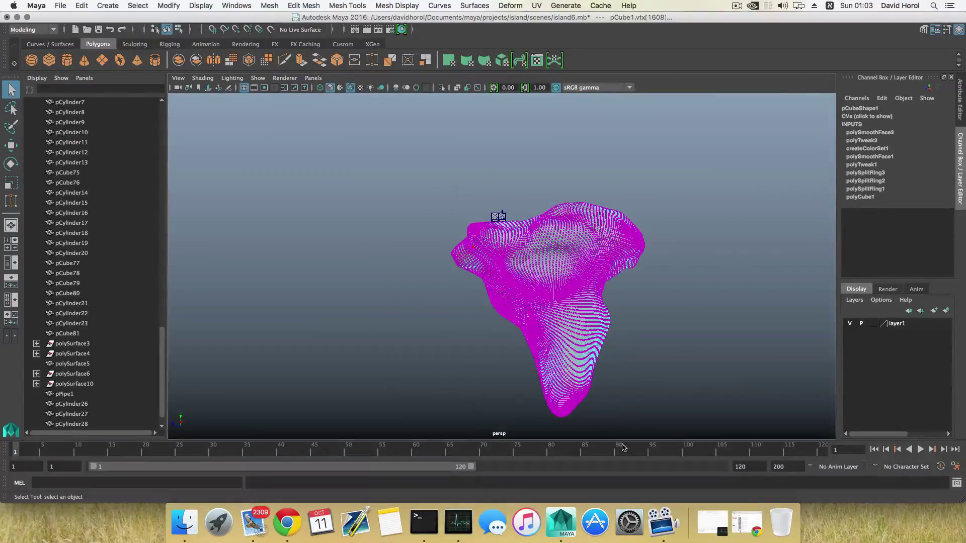
Scale the selected ground vertices down vertically to flatten the terrain under the generator, and return to object selection.
scroll(509, 292, up, 6)
alt+drag(492, 241, 499, 293)
scroll(481, 282, up, 6)
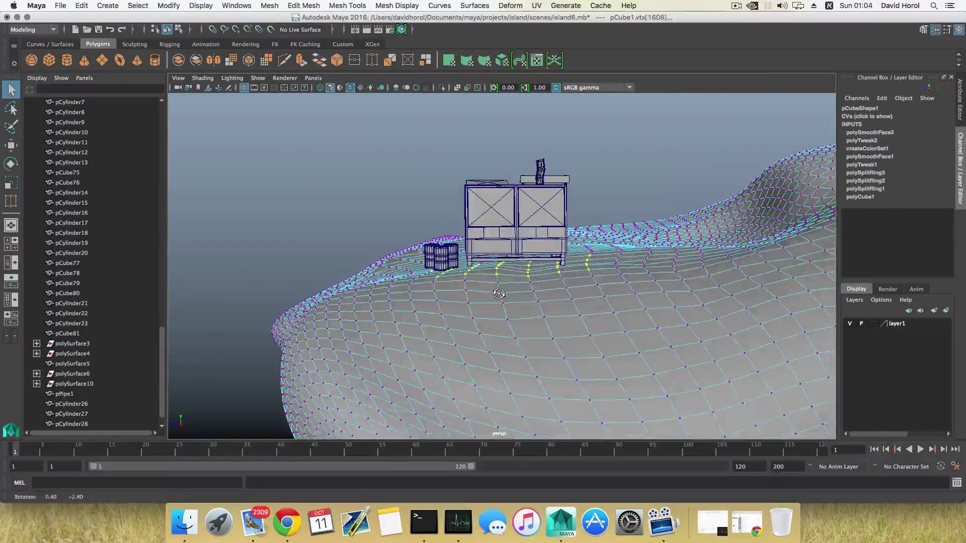
scroll(502, 296, up, 2)
key(r)
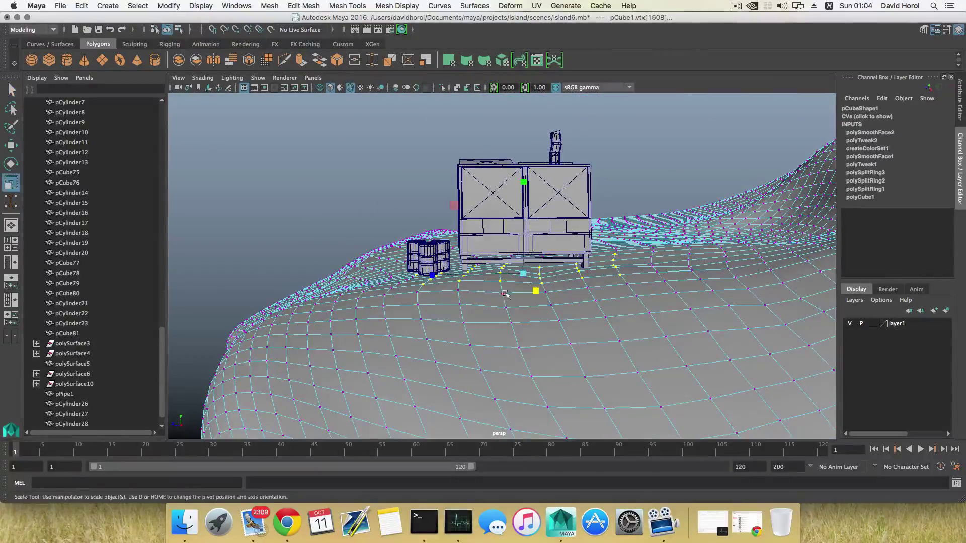
drag(523, 184, 523, 208)
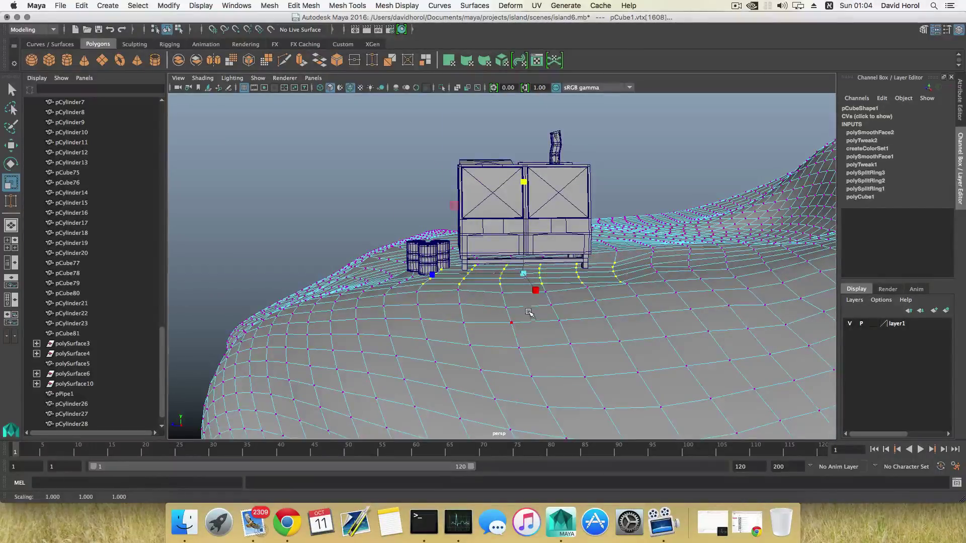
alt+drag(529, 313, 559, 315)
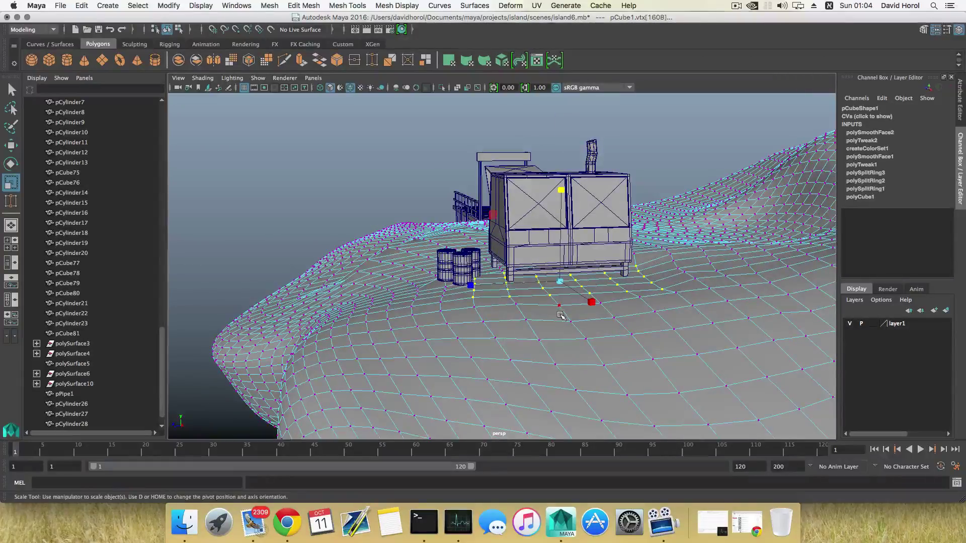
key(F8)
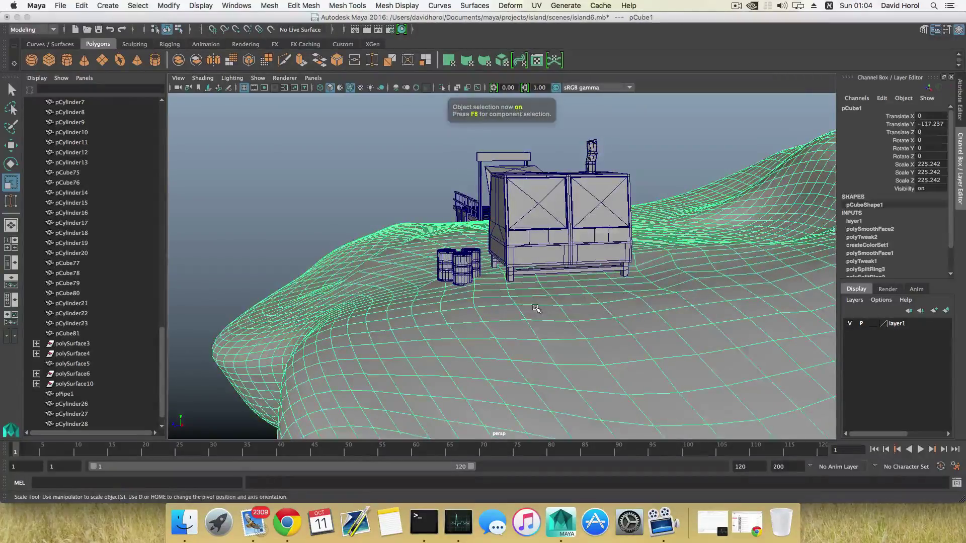
alt+drag(536, 309, 498, 322)
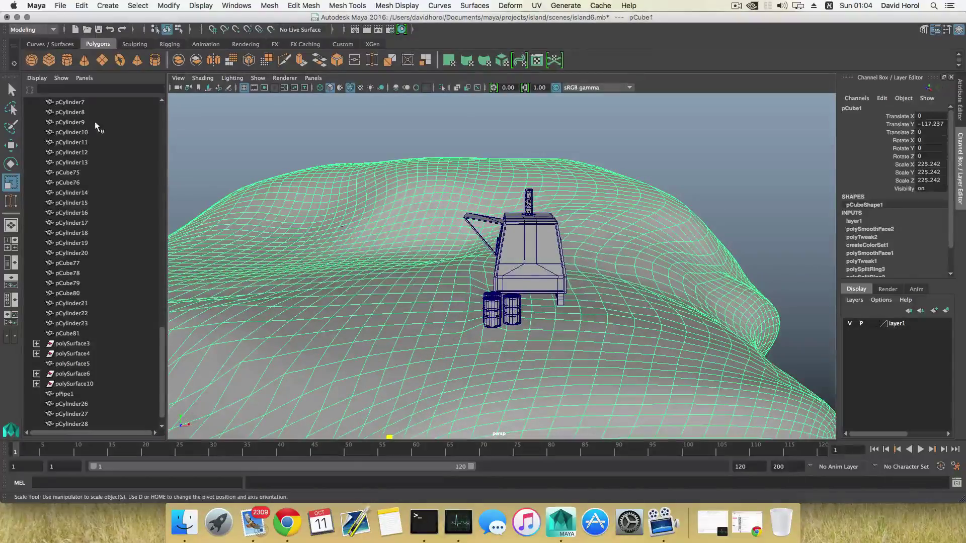
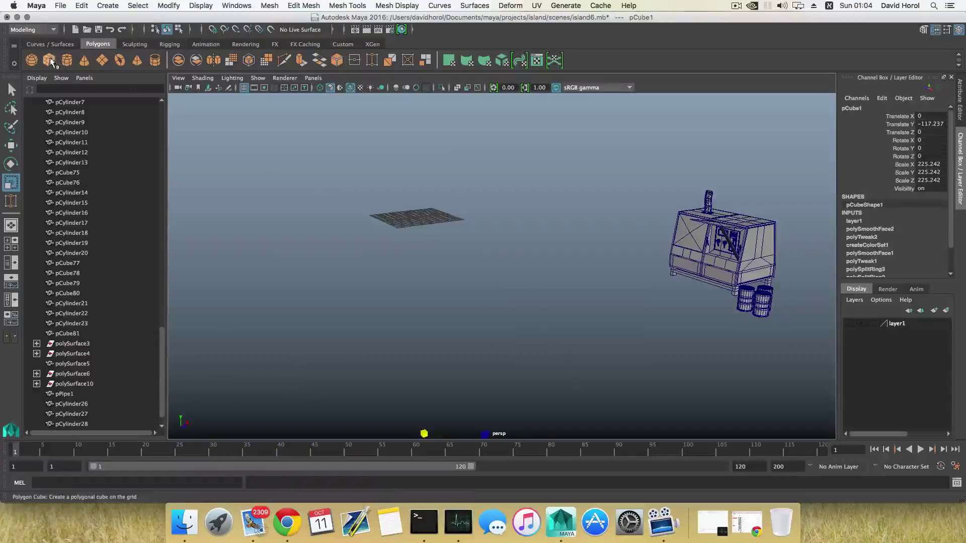
Create a polygon cube and move it beside the generator at about X 13.13, Y 3.75, Z 105.46.
click(49, 60)
key(w)
drag(459, 236, 773, 334)
drag(733, 286, 740, 282)
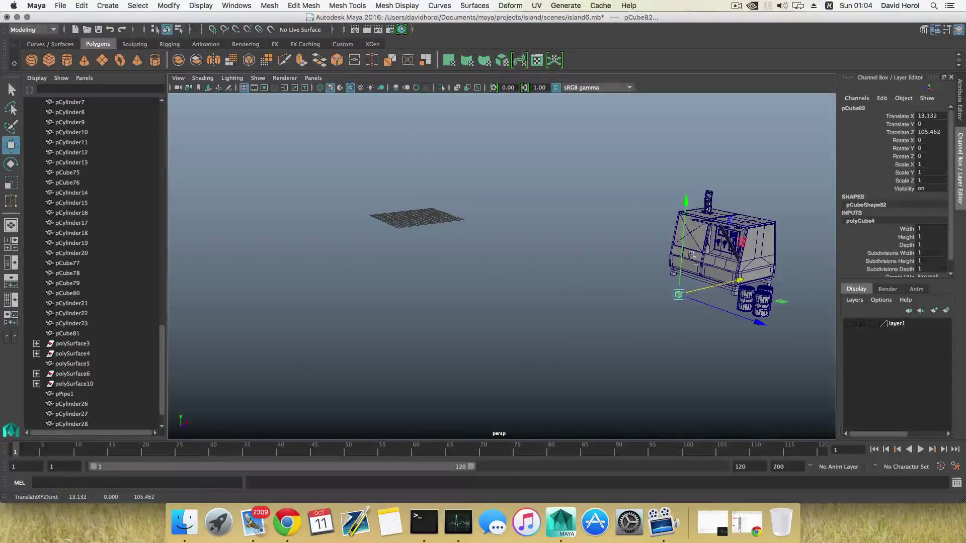
drag(683, 235, 682, 220)
mouse_move(670, 266)
alt+mouse_down()
mouse_move(659, 259)
mouse_move(659, 273)
alt+mouse_up()
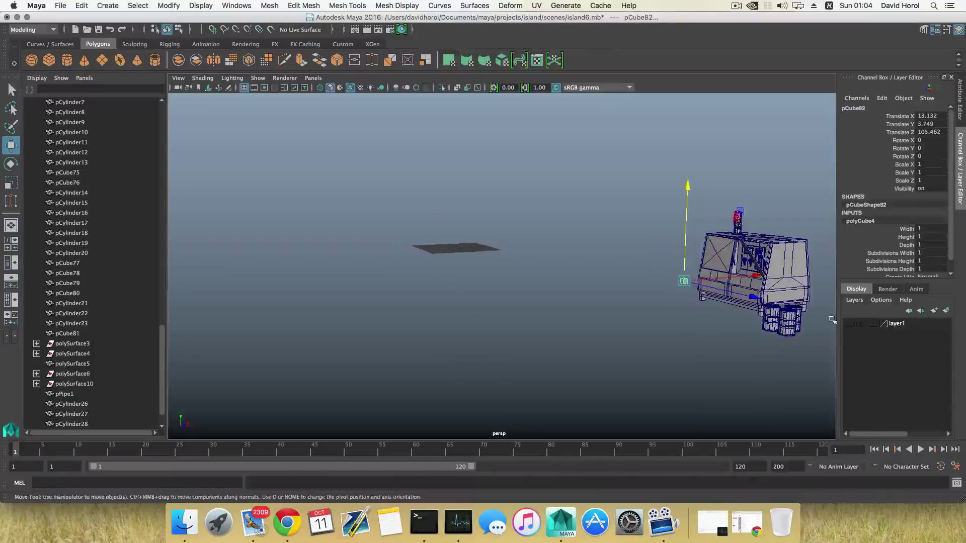
Show the island layer and move the cube down to the ground beside the barrels, at about X 34.65, Y -6.2.
click(850, 323)
alt+drag(539, 249, 463, 252)
alt+right_drag(463, 252, 622, 300)
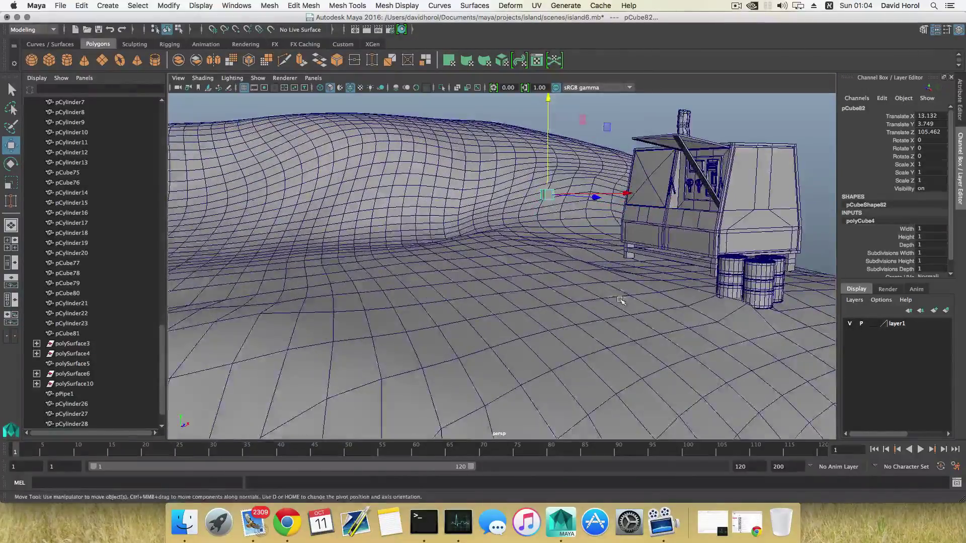
alt+drag(622, 300, 596, 274)
drag(480, 116, 502, 220)
drag(567, 304, 366, 268)
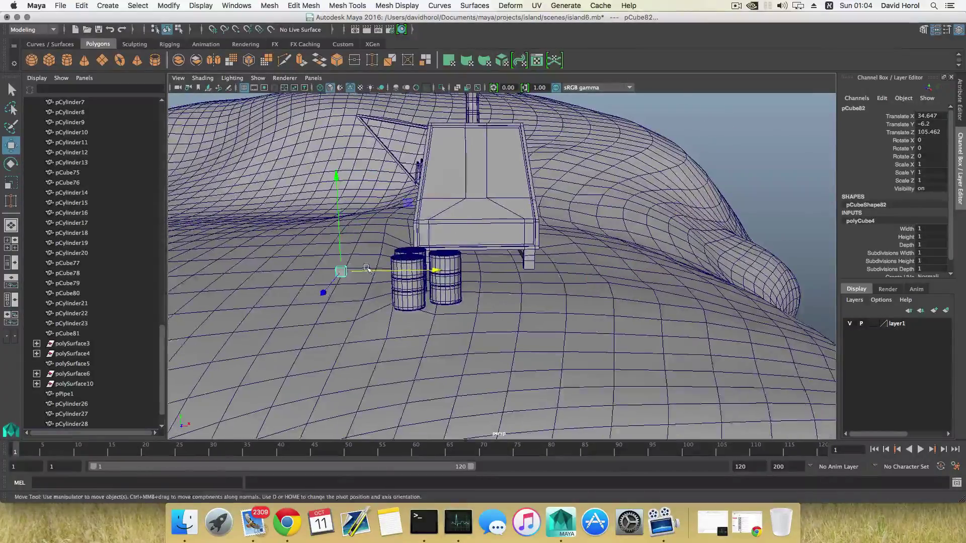
Move the cube under the generator's corner leg, to about X 55.681, Y -8.462, Z 96.684.
drag(441, 268, 622, 285)
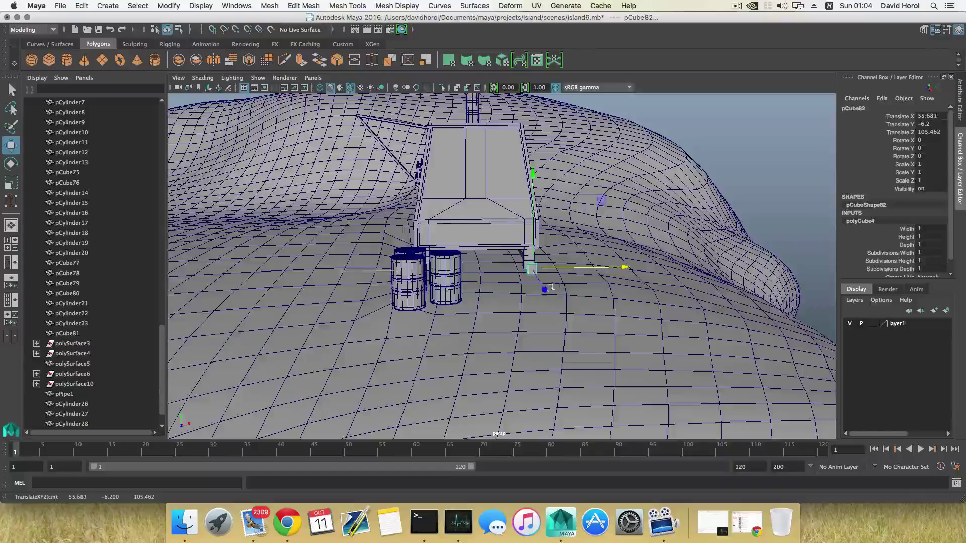
alt+drag(552, 286, 548, 257)
drag(531, 169, 477, 253)
drag(433, 293, 551, 295)
alt+right_drag(481, 275, 744, 326)
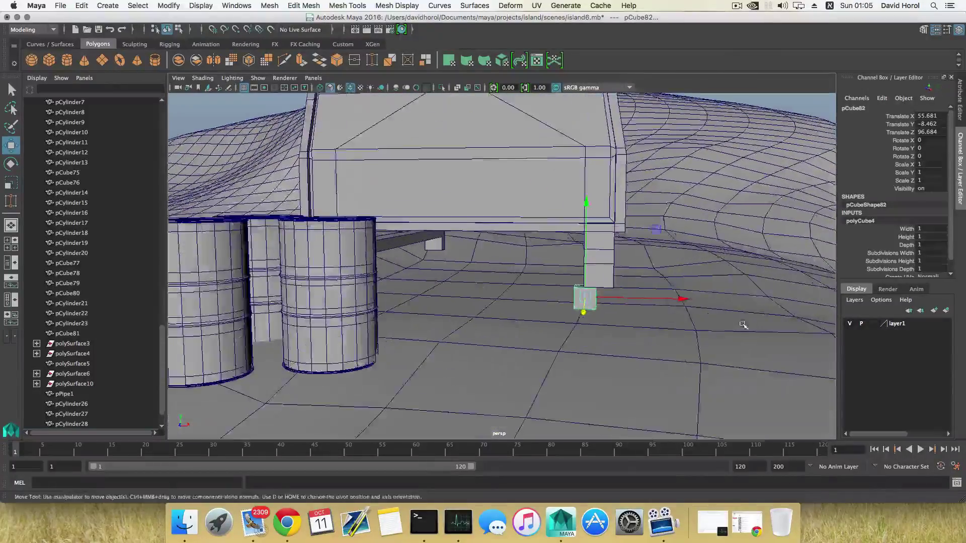
alt+middle_drag(596, 303, 561, 302)
alt+drag(559, 300, 570, 303)
Scale the cube into a flat footing block, about 2.084 in X and 0.641 in Y.
key(r)
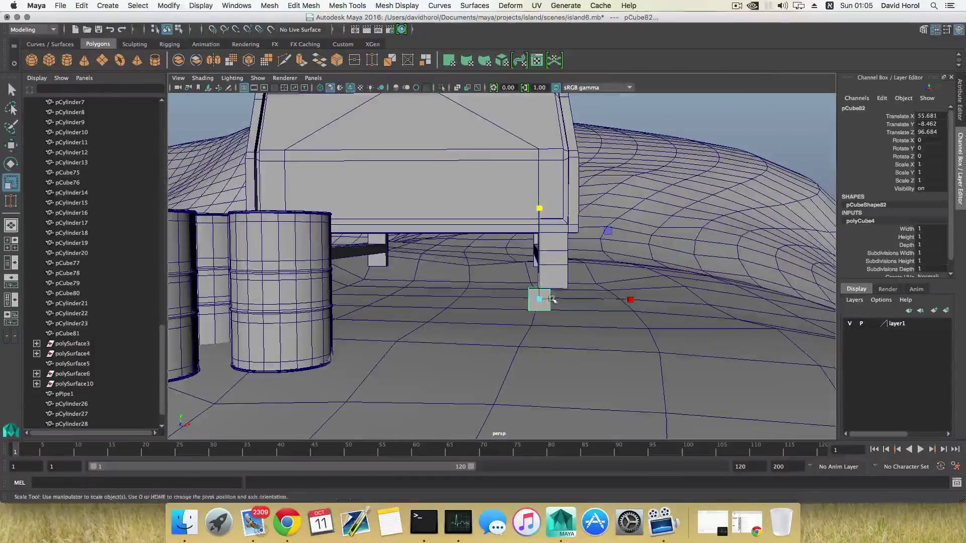
drag(633, 299, 642, 300)
drag(722, 307, 743, 309)
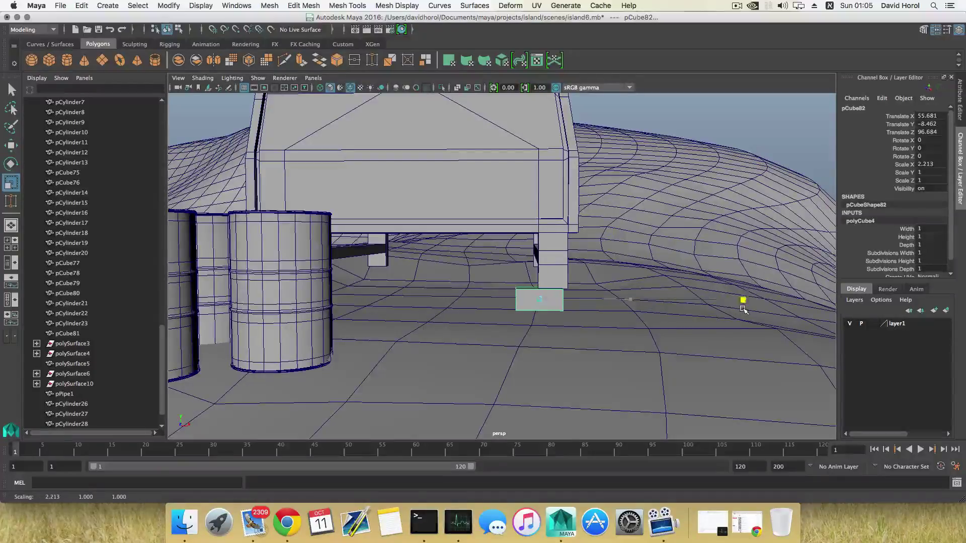
drag(538, 220, 539, 242)
alt+drag(648, 314, 601, 326)
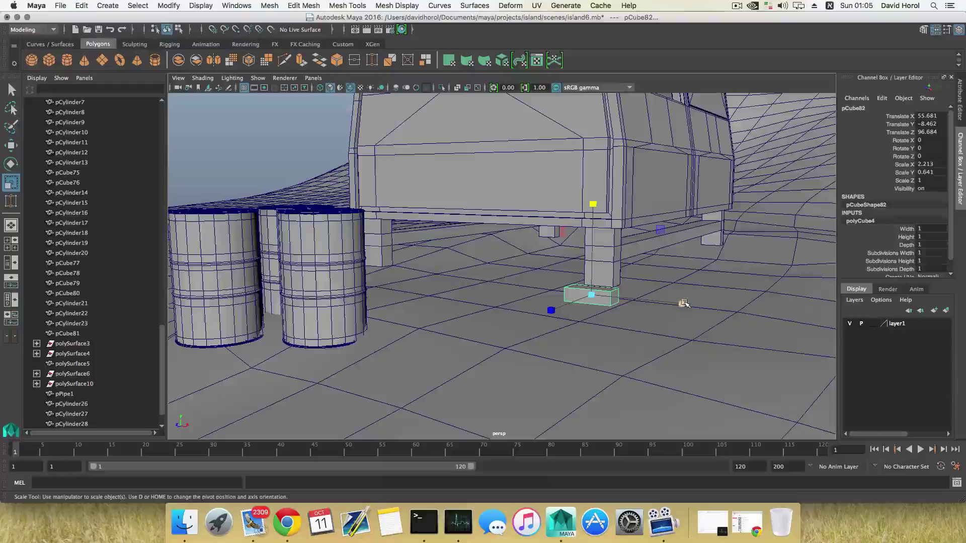
drag(683, 303, 611, 305)
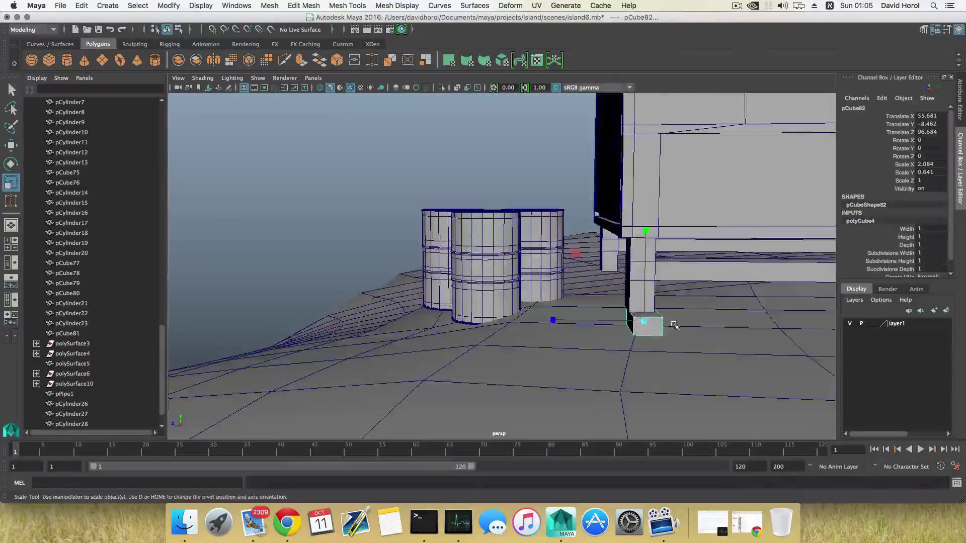
Lengthen the footing block to scale Z 4.31 and position it beneath the leg at about X 56.391, Y -8.325.
alt+middle_drag(671, 326, 483, 334)
scroll(483, 337, down, 4)
alt+drag(485, 338, 492, 321)
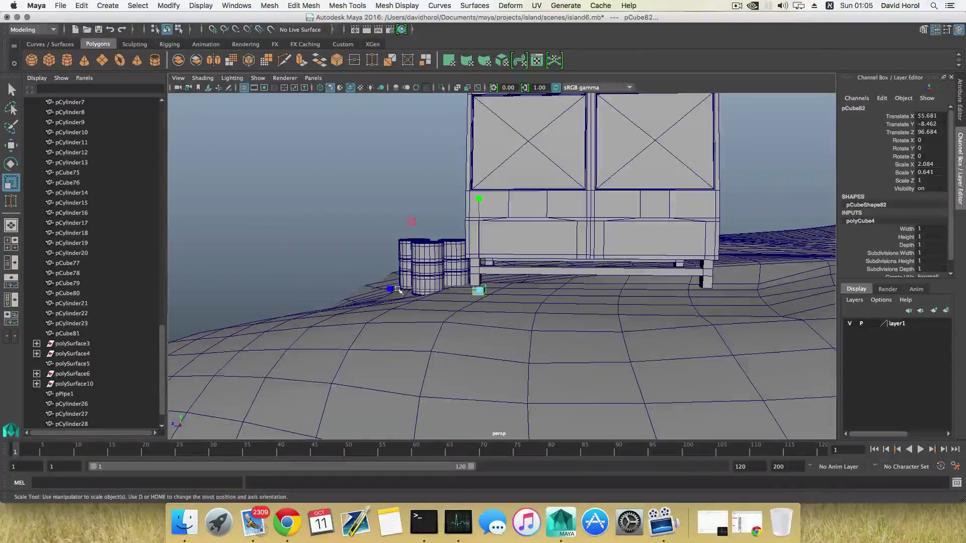
drag(397, 288, 366, 289)
drag(265, 289, 226, 289)
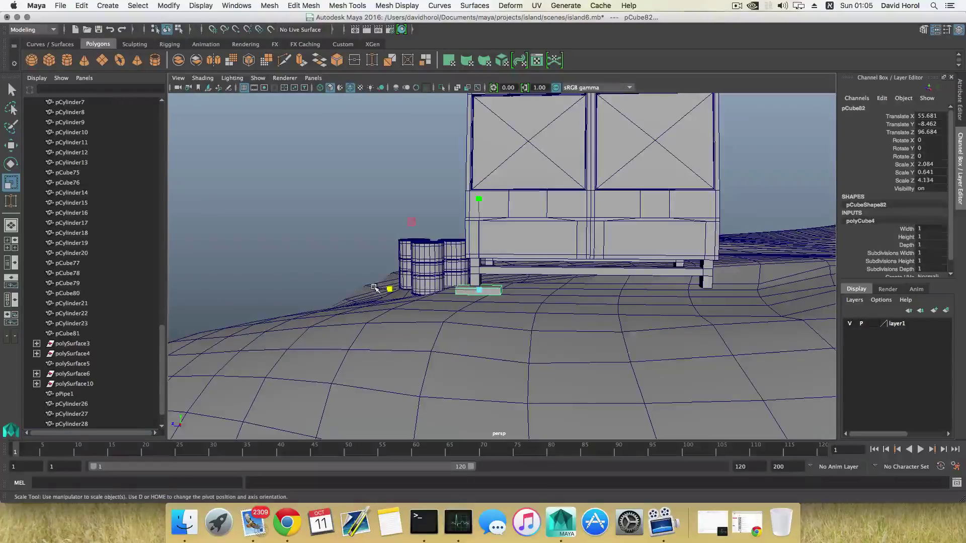
drag(391, 291, 511, 306)
key(w)
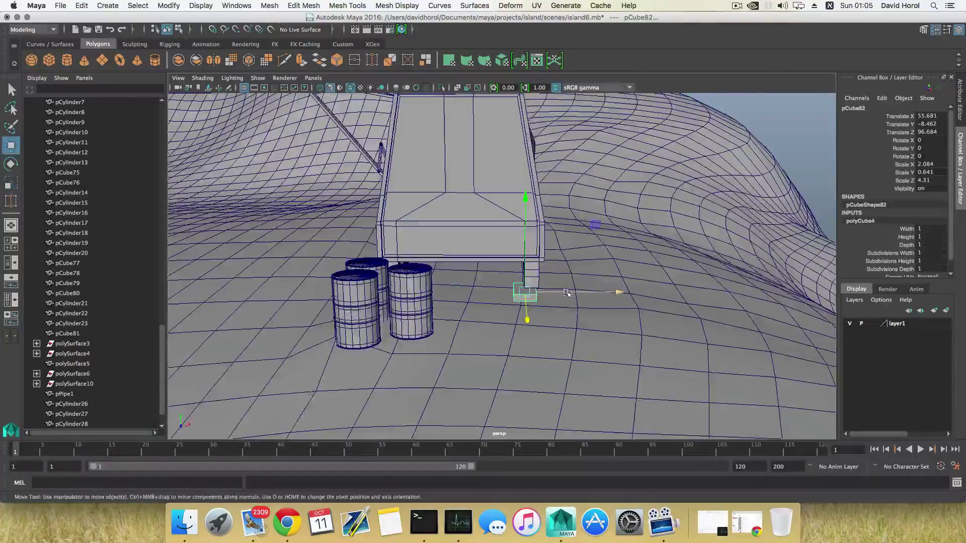
drag(572, 292, 462, 287)
drag(480, 204, 480, 202)
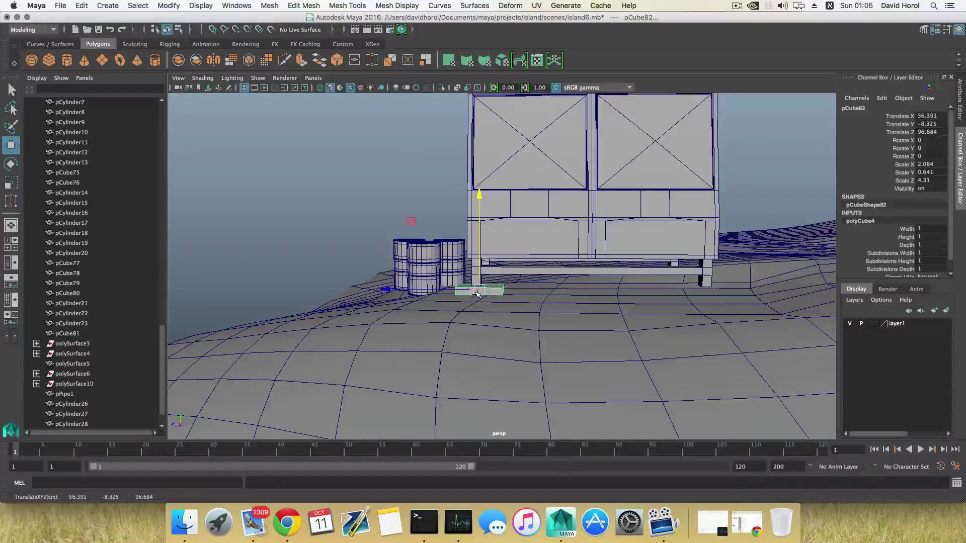
Try to stretch the footing into one long beam under both legs, with scale Z 23.66 and centred at about Z 86.518.
key(r)
drag(389, 289, 293, 297)
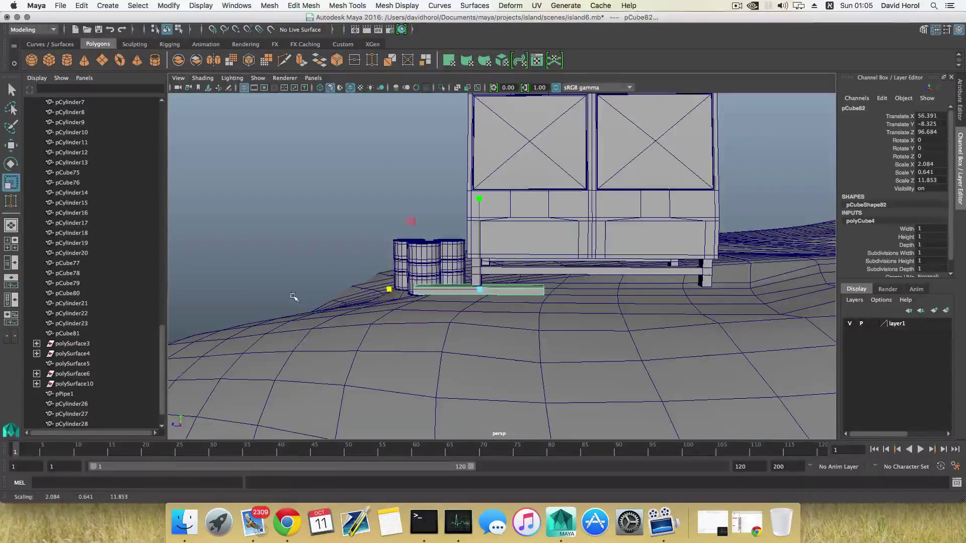
drag(388, 290, 495, 293)
key(w)
key(r)
key(w)
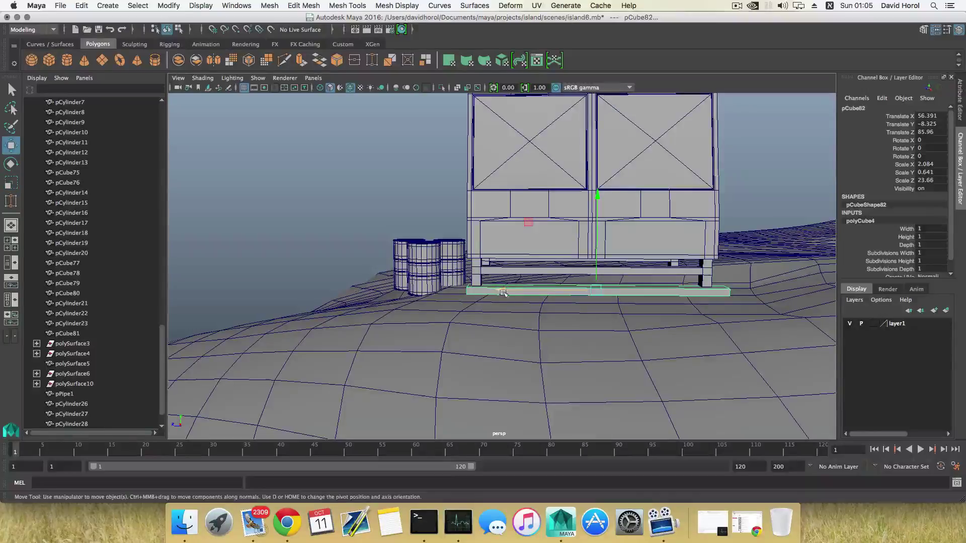
alt+drag(498, 290, 604, 277)
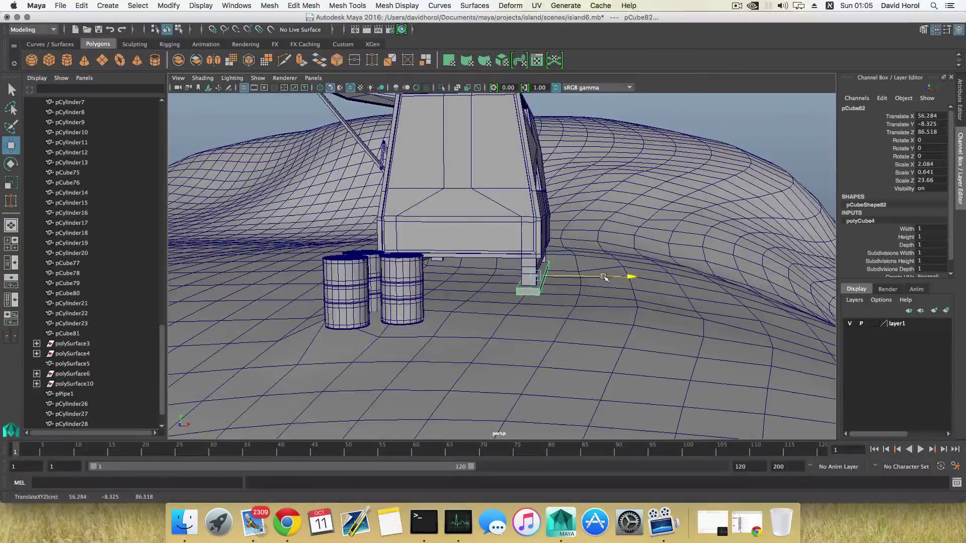
alt+drag(503, 317, 491, 347)
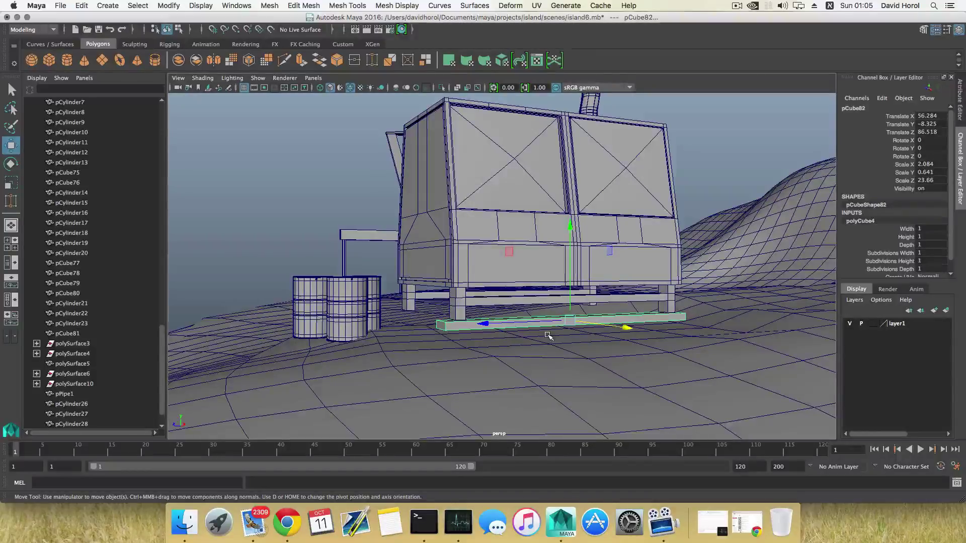
Undo the stretching and moving of the long beam, returning to the short footing block under the leg.
key(ctrl+z)
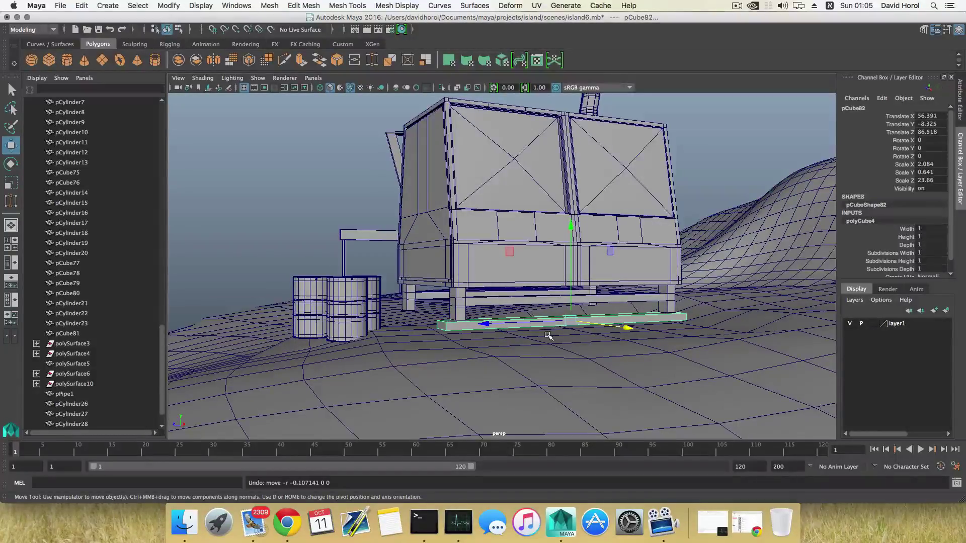
key(ctrl+z)
key(ctrl+z)
key(ctrl+z)
key(ctrl+z)
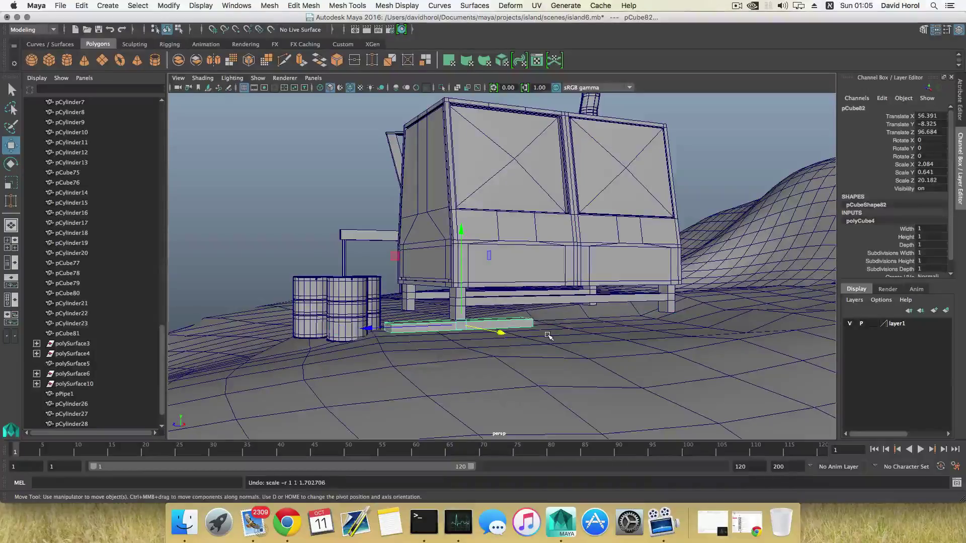
mouse_move(508, 334)
alt+mouse_down()
mouse_move(503, 326)
mouse_move(523, 328)
alt+mouse_up()
alt+right_drag(523, 328, 598, 343)
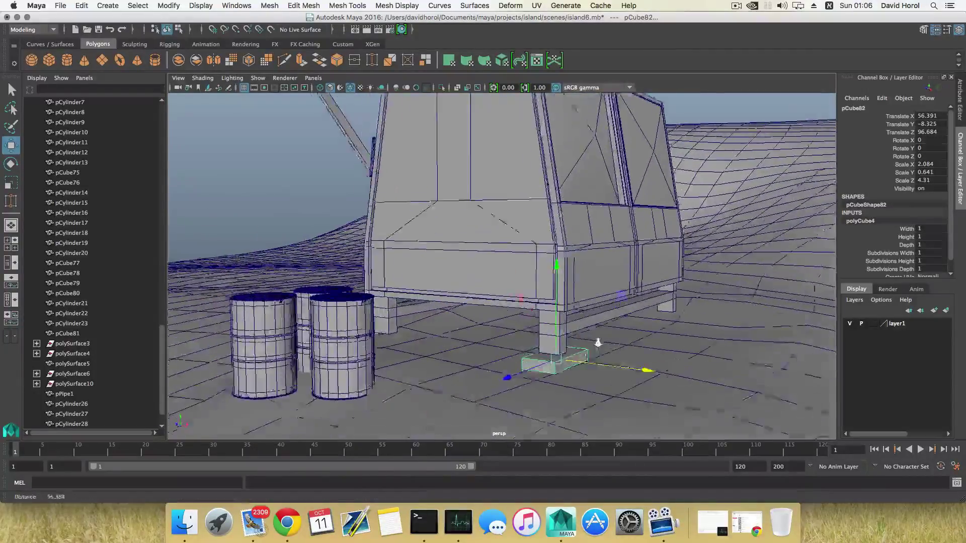
alt+drag(598, 343, 503, 330)
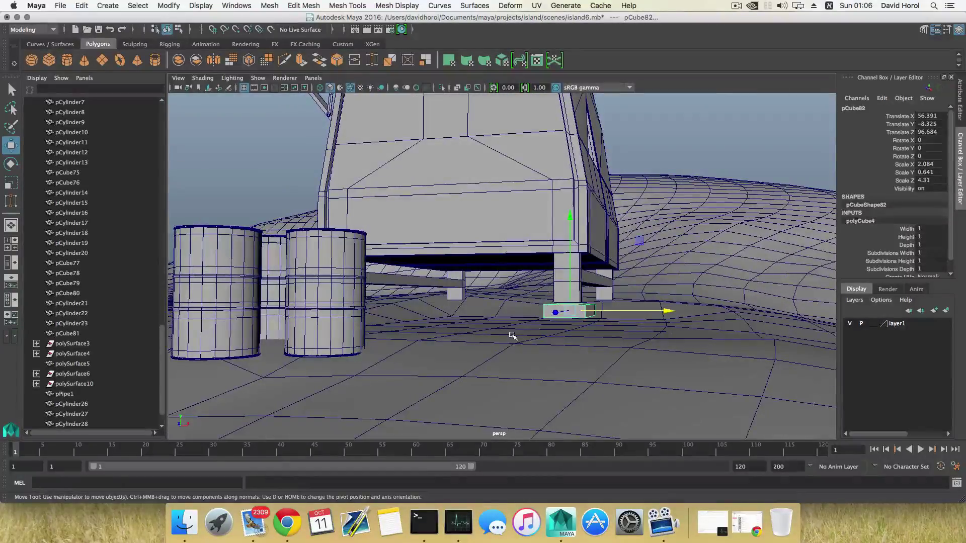
Duplicate the footing block, lower the copy to about Y -9.021, and rotate it about 3.052 degrees around Y.
key(ctrl+d)
drag(571, 218, 573, 231)
key(e)
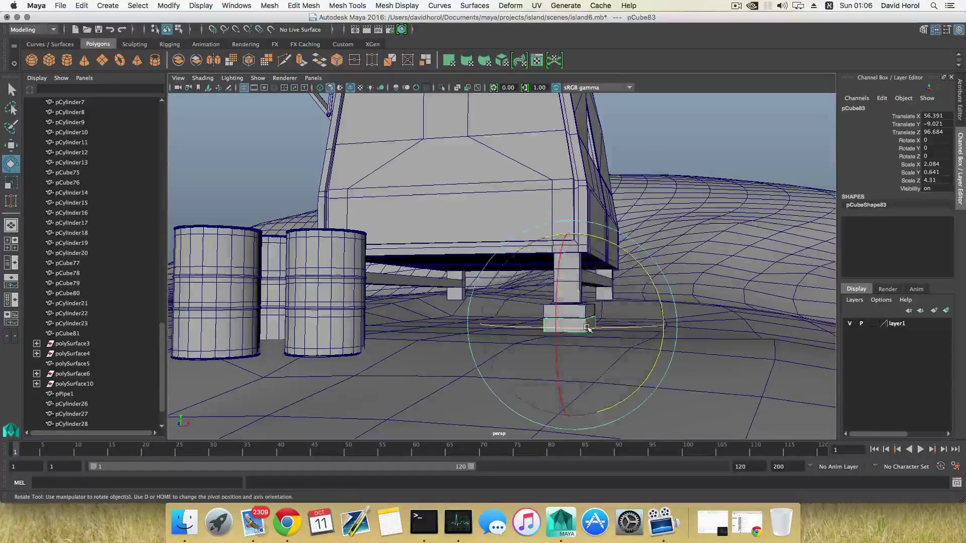
drag(578, 328, 515, 338)
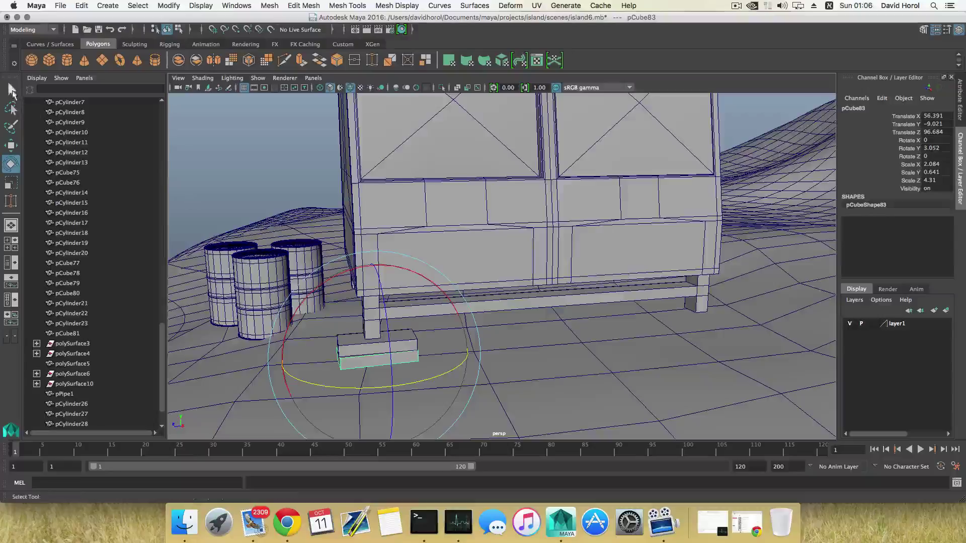
Duplicate both stacked blocks, move the copies under the other leg on this side at about Z 76.322, and rotate the lower one to about -0.559 degrees in Y.
key(q)
click(352, 344)
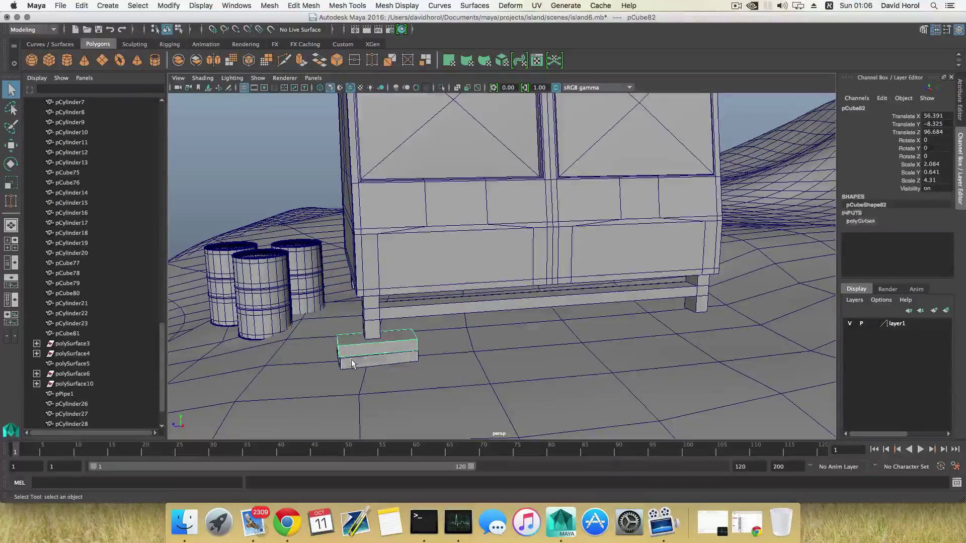
shift+click(352, 359)
key(super+d)
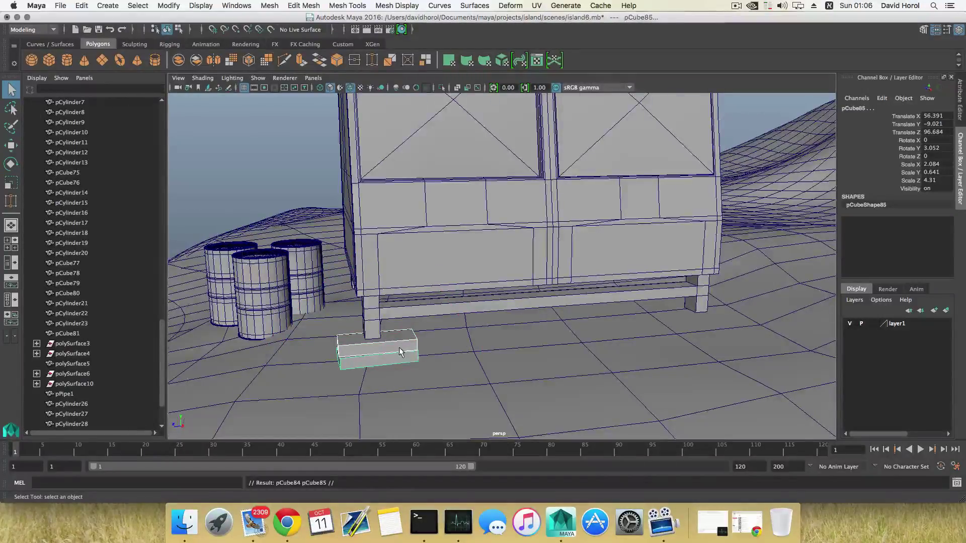
scroll(403, 351, down, 4)
alt+drag(446, 340, 421, 343)
key(w)
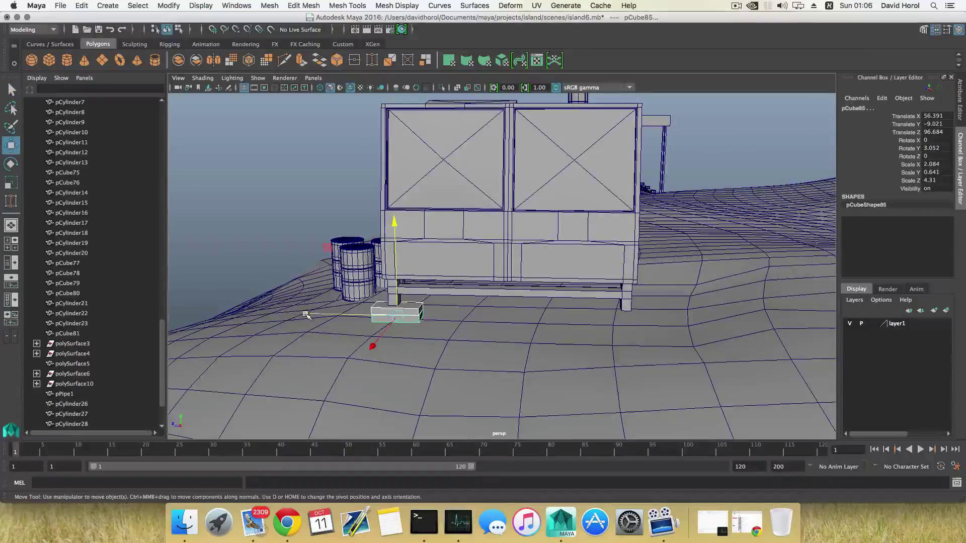
drag(306, 314, 466, 368)
key(e)
Duplicate the stacked footing pair for the two legs on the opposite side, placing the last pair at about X 43.177, Z 96.566.
key(ctrl+d)
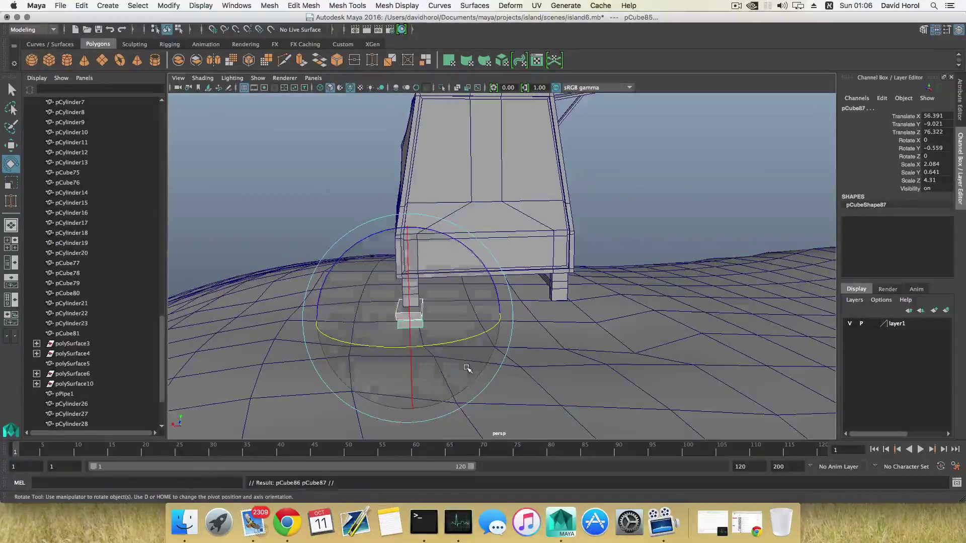
key(w)
click(340, 321)
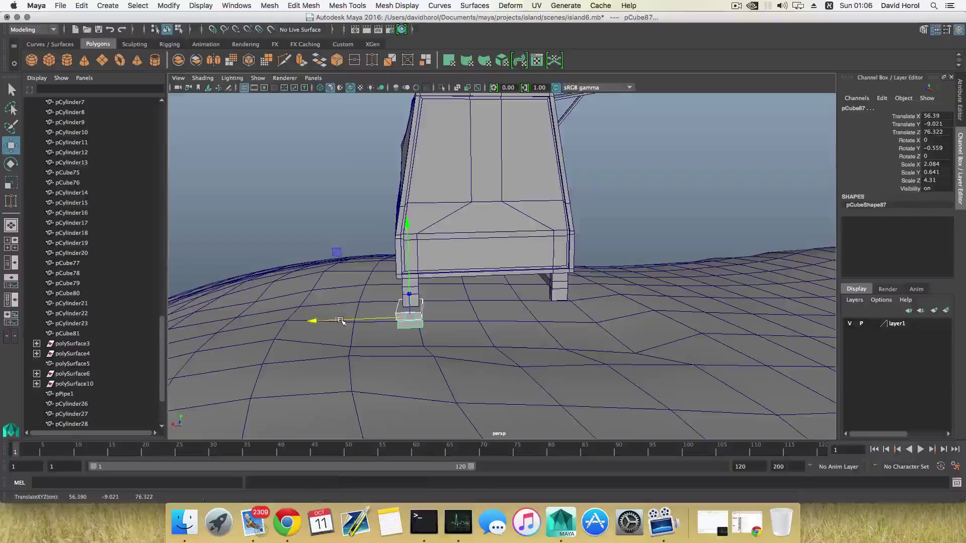
drag(345, 322, 714, 341)
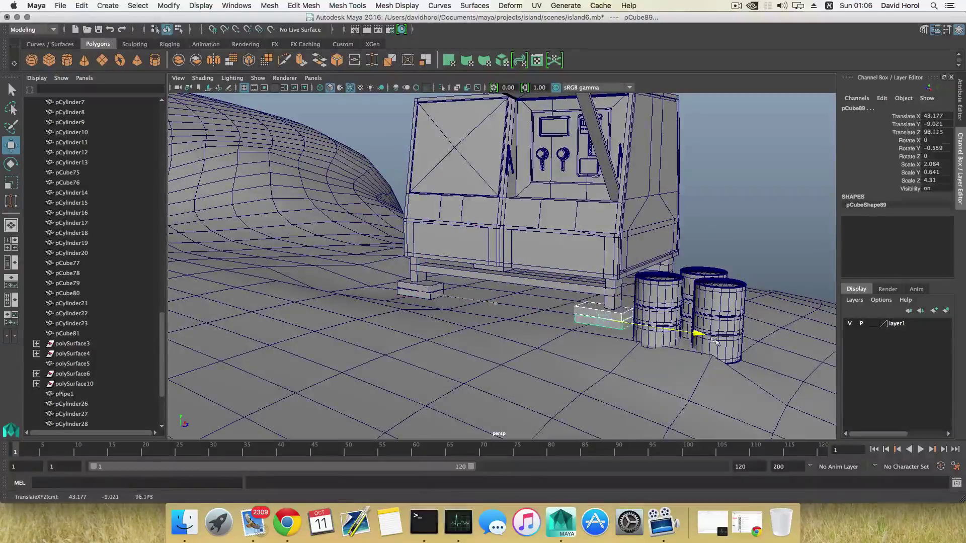
mouse_move(616, 347)
alt+mouse_down()
mouse_move(495, 351)
mouse_move(614, 338)
alt+mouse_up()
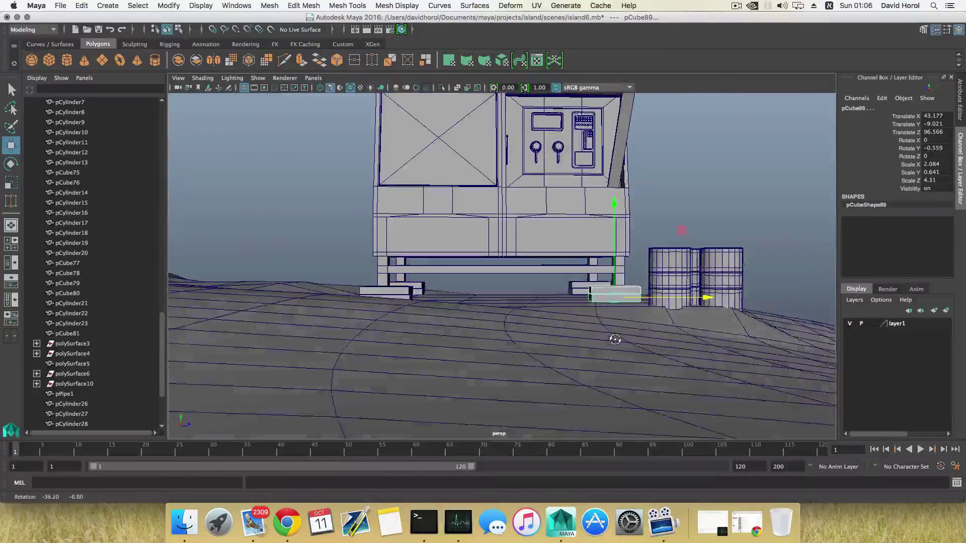
Select the whole generator with its footings, leaving out the island, and adjust its height over the ground.
scroll(614, 339, down, 3)
alt+middle_drag(580, 295, 572, 329)
alt+right_drag(571, 329, 519, 272)
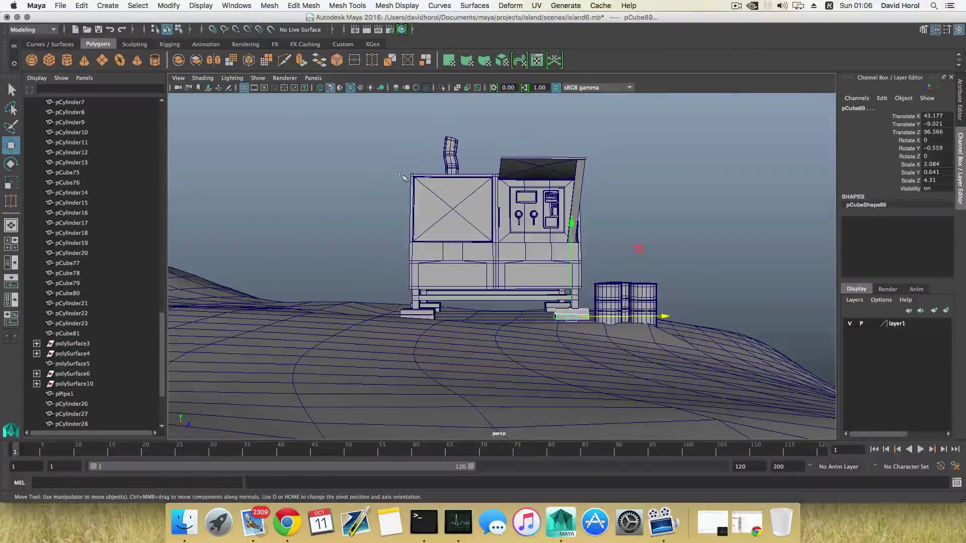
drag(586, 302, 587, 323)
ctrl+click(549, 387)
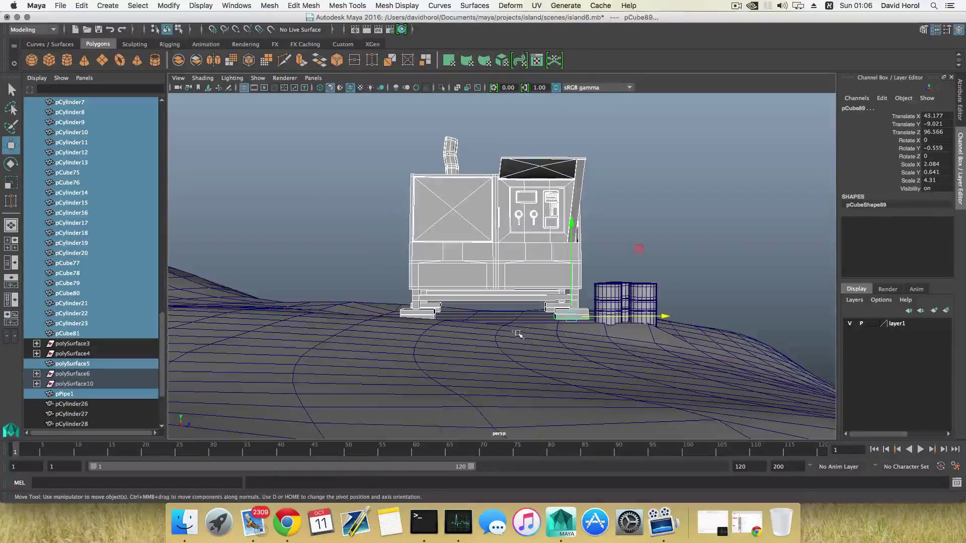
drag(570, 221, 494, 297)
Select the three barrels and move them away from the generator's side to about Translate Z 0.294.
drag(567, 261, 503, 325)
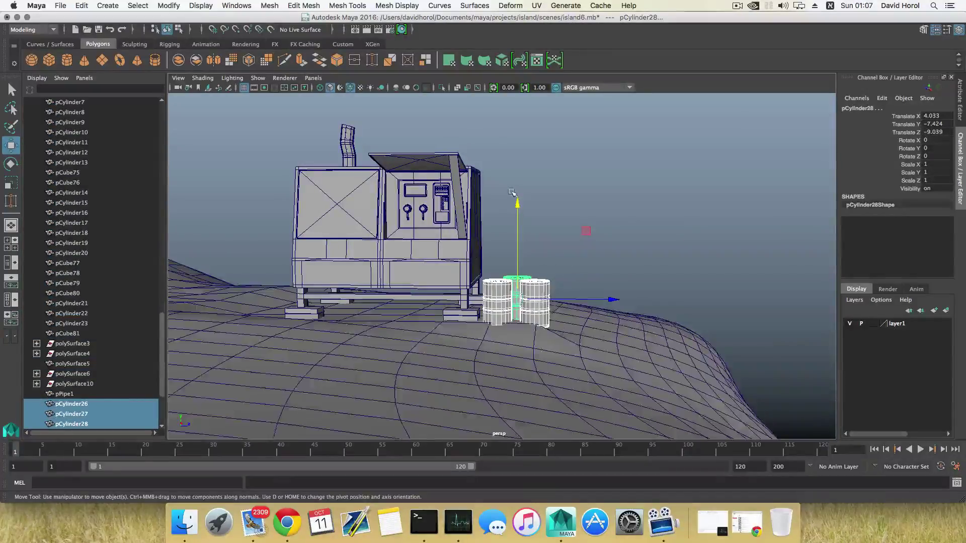
drag(612, 299, 364, 270)
alt+middle_drag(364, 271, 559, 300)
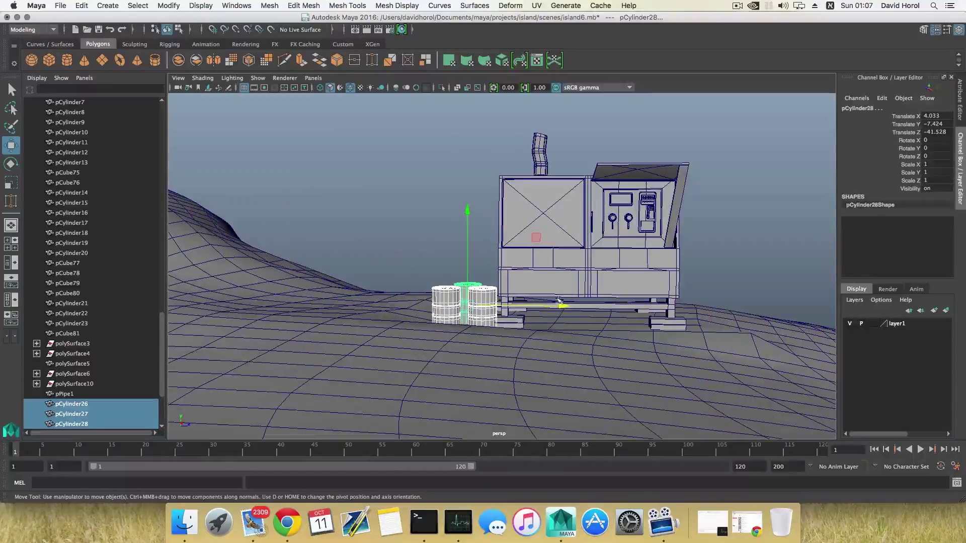
drag(563, 306, 828, 308)
alt+middle_drag(828, 308, 530, 280)
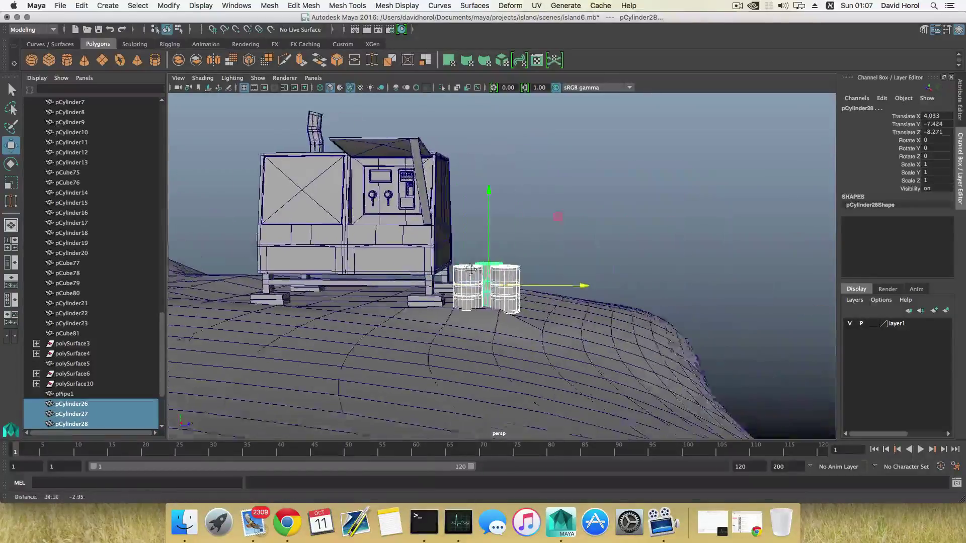
drag(546, 285, 612, 287)
alt+middle_drag(266, 261, 415, 278)
alt+drag(410, 280, 453, 161)
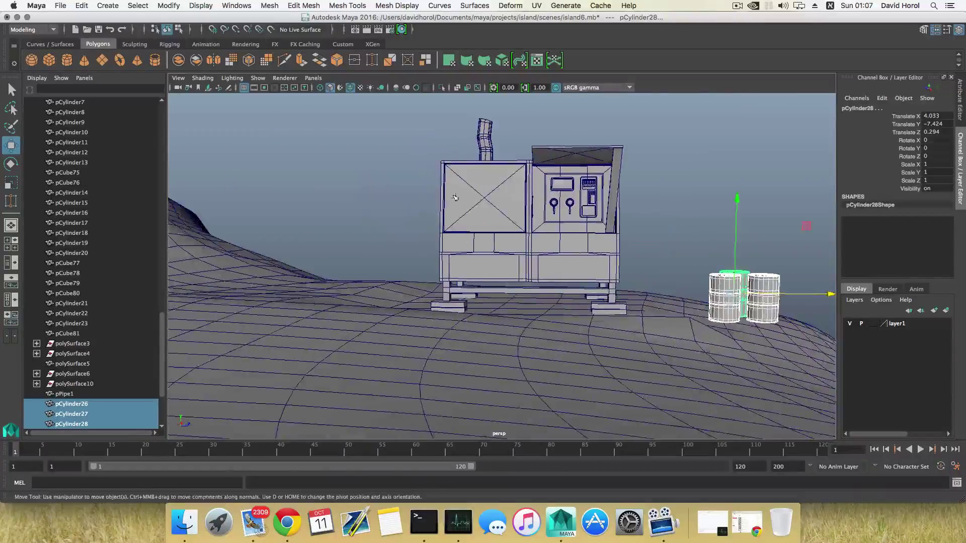
Select the island's ground vertices around the generator's base, extending over the open ground on the side opposite the barrels.
alt+drag(411, 386, 377, 321)
scroll(377, 320, down, 5)
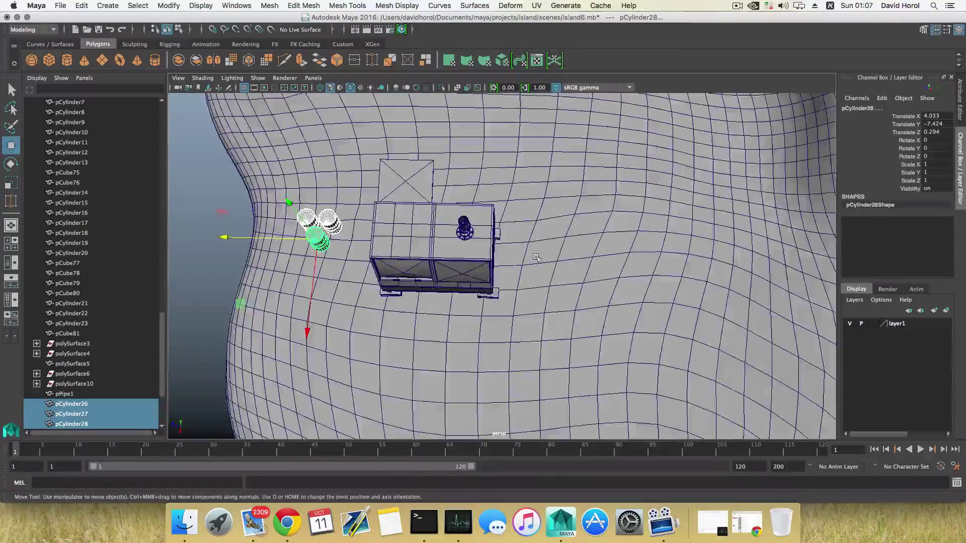
right_drag(537, 257, 500, 252)
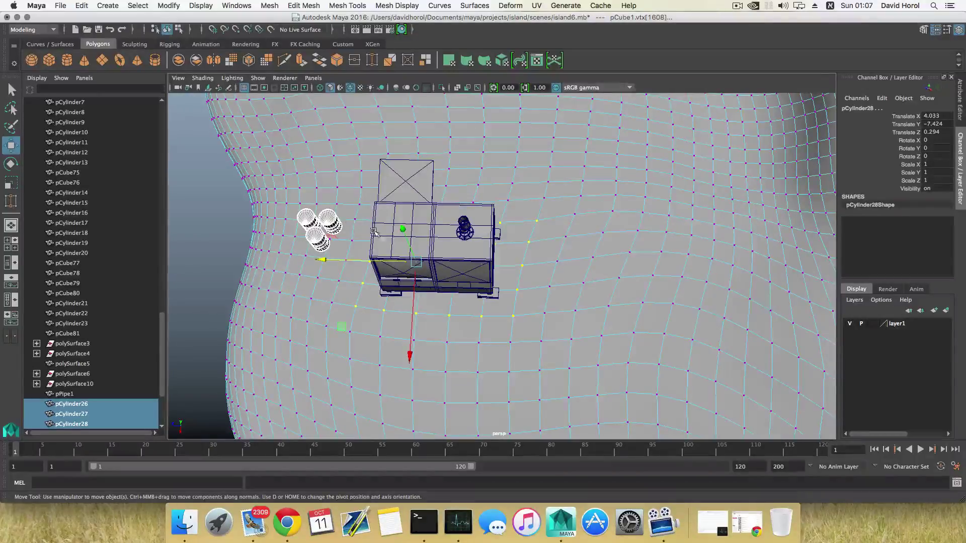
click(370, 200)
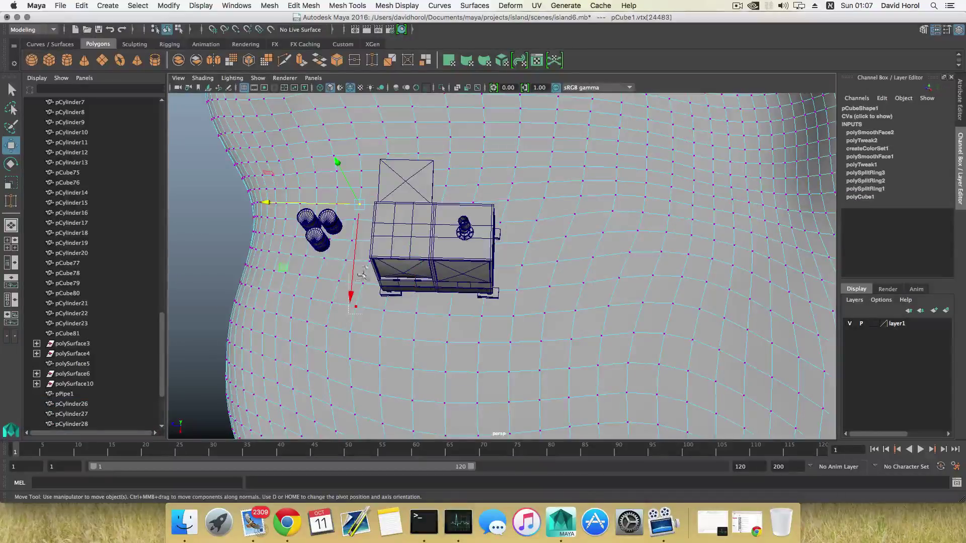
drag(362, 274, 488, 207)
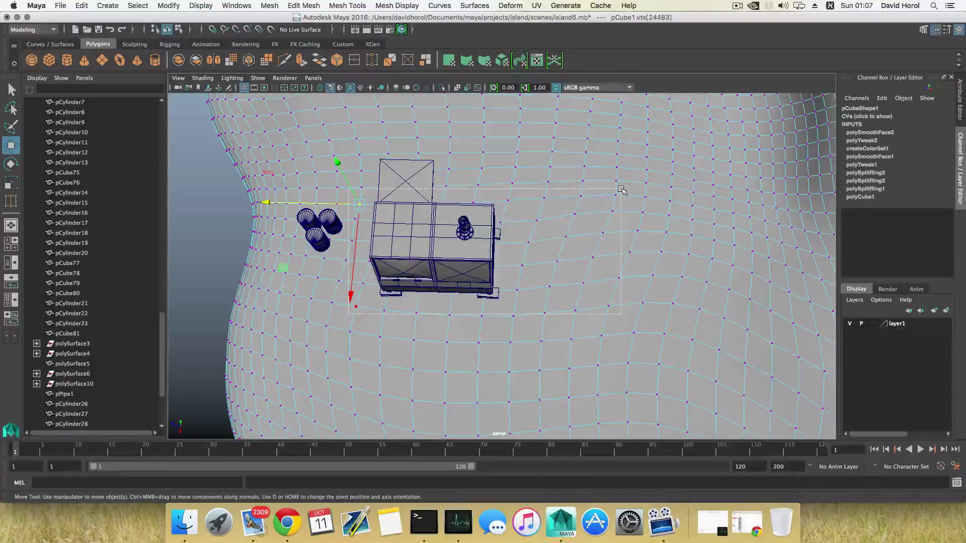
mouse_move(621, 189)
mouse_down()
mouse_move(634, 190)
mouse_move(625, 189)
mouse_up()
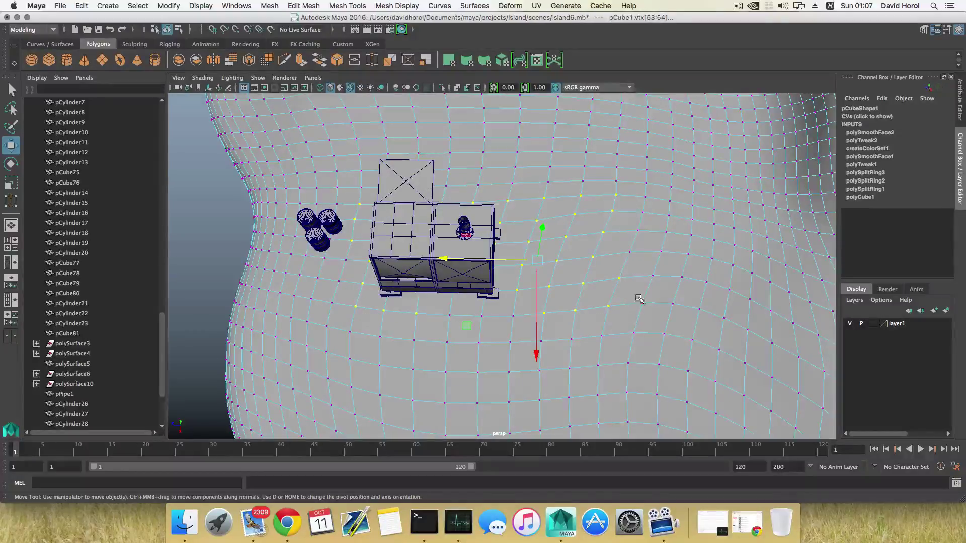
ctrl+drag(598, 325, 597, 322)
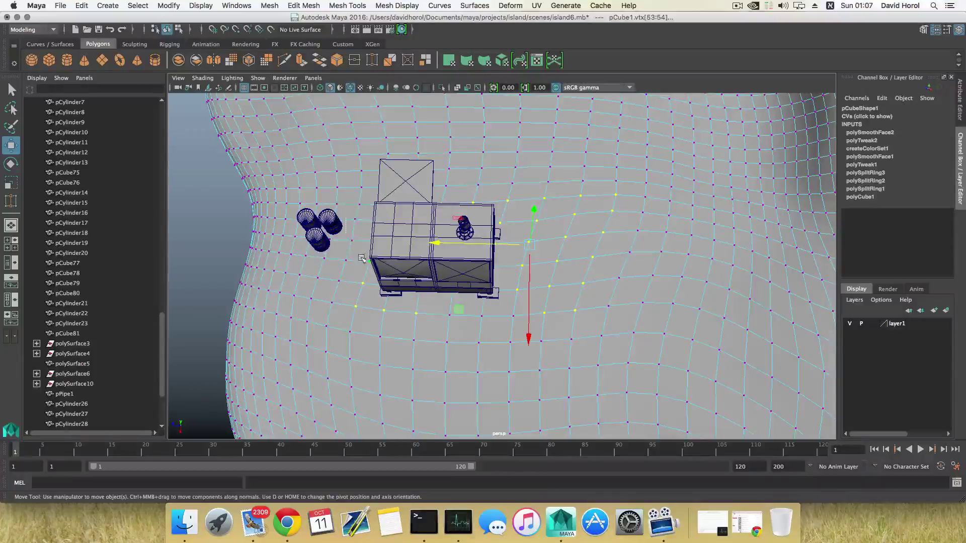
Deselect the vertices caught on the island's underside, keeping only the ground patch around the generator.
alt+drag(362, 258, 368, 231)
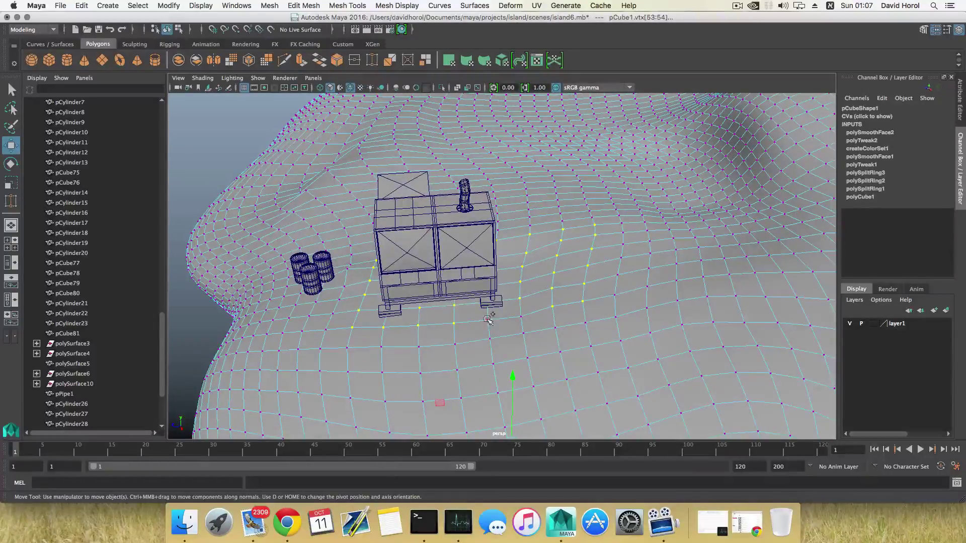
alt+drag(487, 308, 502, 268)
key(r)
scroll(504, 286, down, 5)
scroll(505, 286, down, 5)
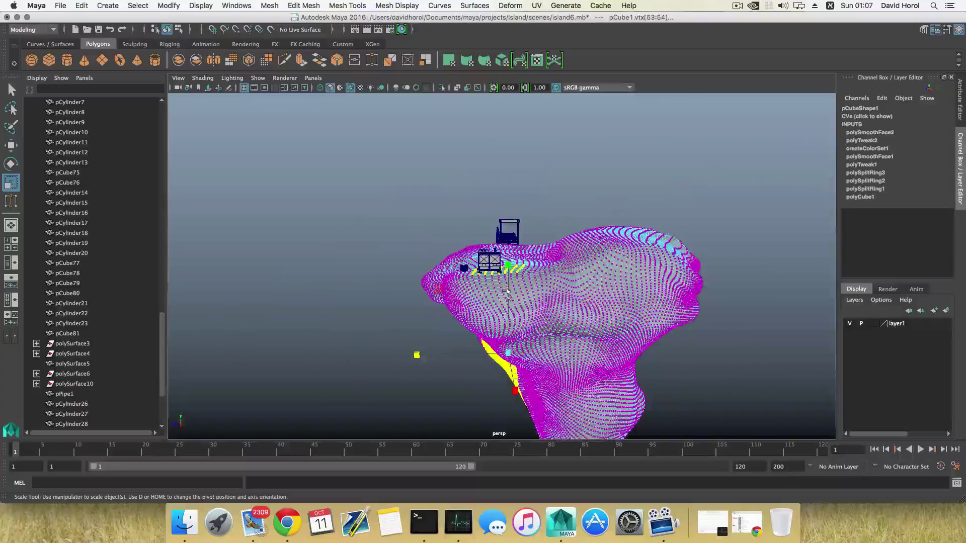
ctrl+drag(624, 463, 624, 464)
alt+drag(539, 377, 595, 333)
alt+drag(483, 342, 632, 337)
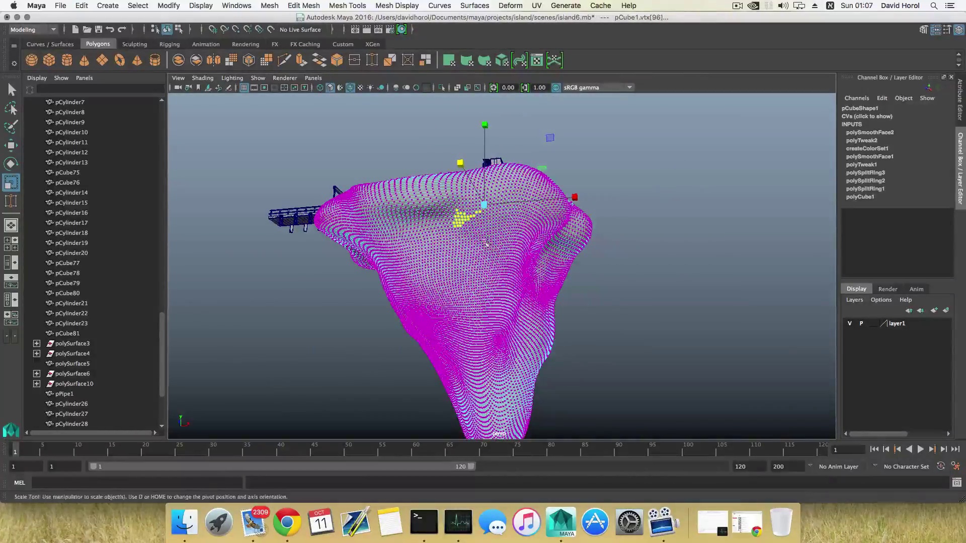
Flatten the selected ground patch by scaling its vertices vertically.
alt+drag(483, 238, 501, 333)
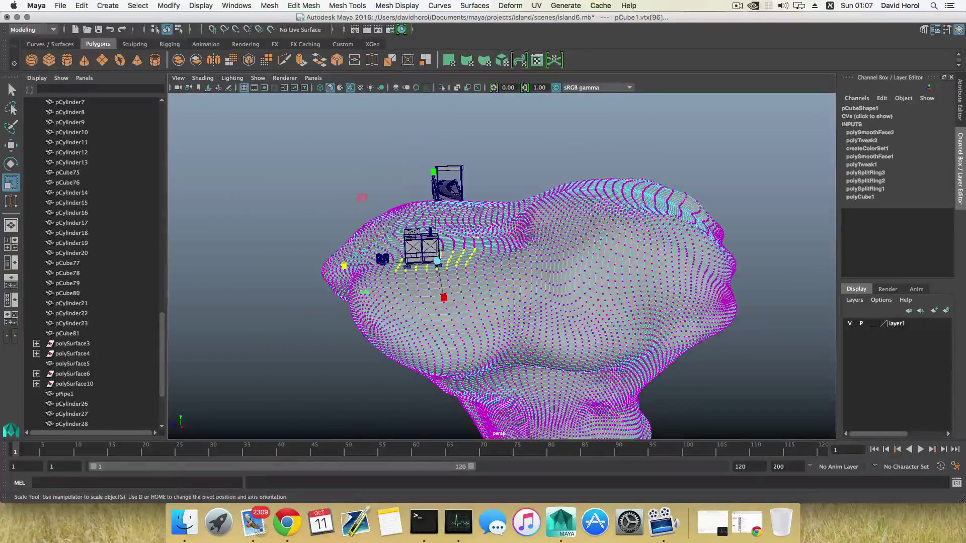
alt+middle_drag(417, 310, 467, 335)
scroll(467, 335, up, 5)
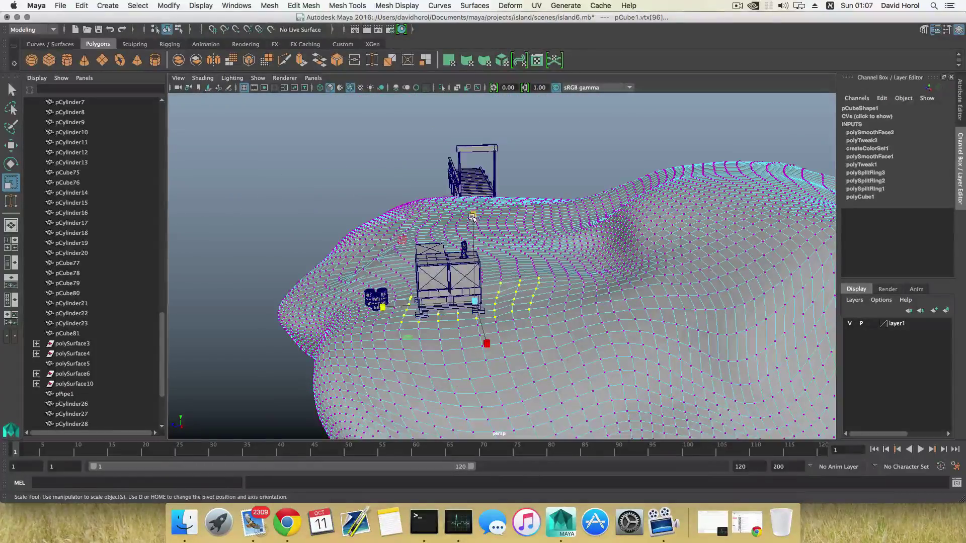
drag(473, 217, 476, 301)
alt+drag(476, 303, 477, 295)
alt+right_drag(477, 296, 552, 310)
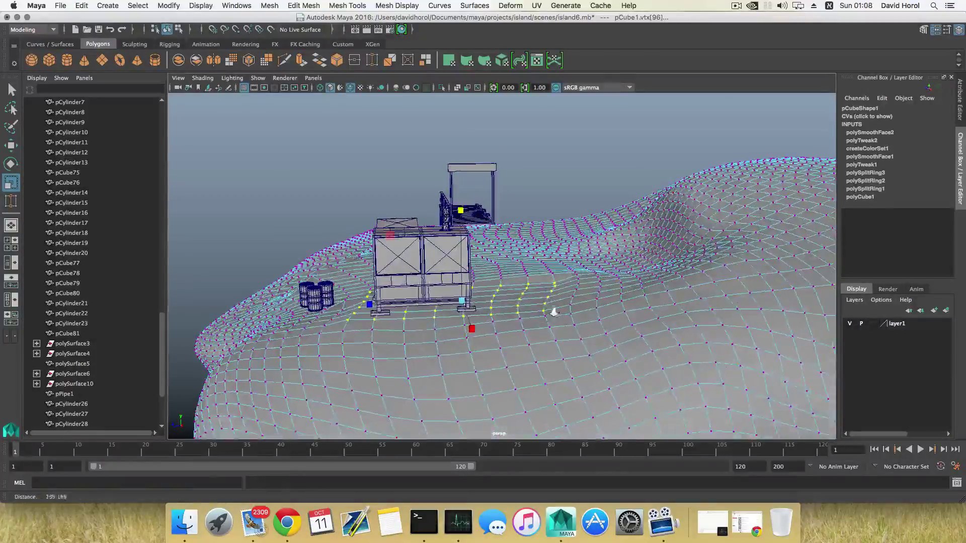
alt+drag(403, 301, 629, 303)
alt+middle_drag(546, 251, 520, 276)
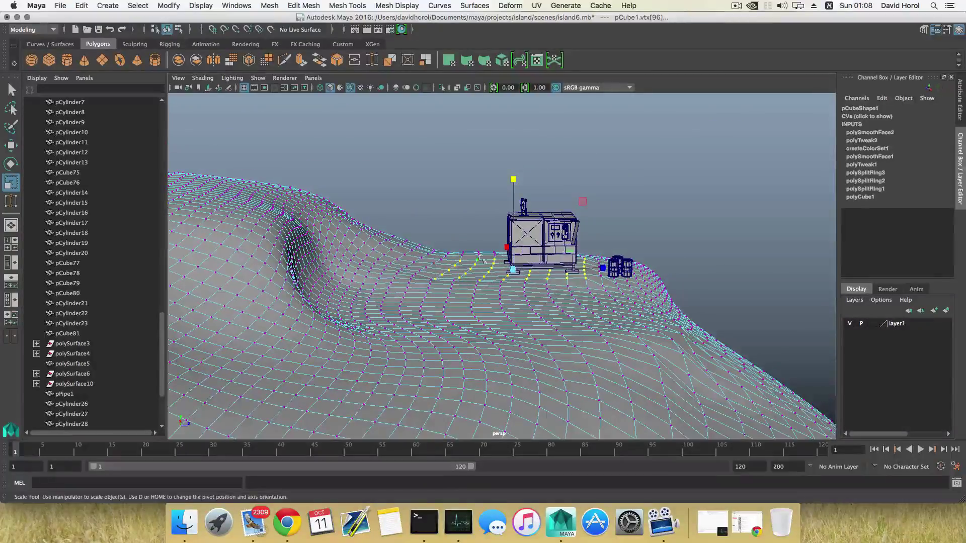
Select the whole generator with its footings and move it away from the barrels along Z, bringing the last footing to about Z 74.488.
alt+drag(508, 250, 509, 243)
alt+right_drag(509, 244, 610, 271)
alt+middle_drag(520, 204, 457, 210)
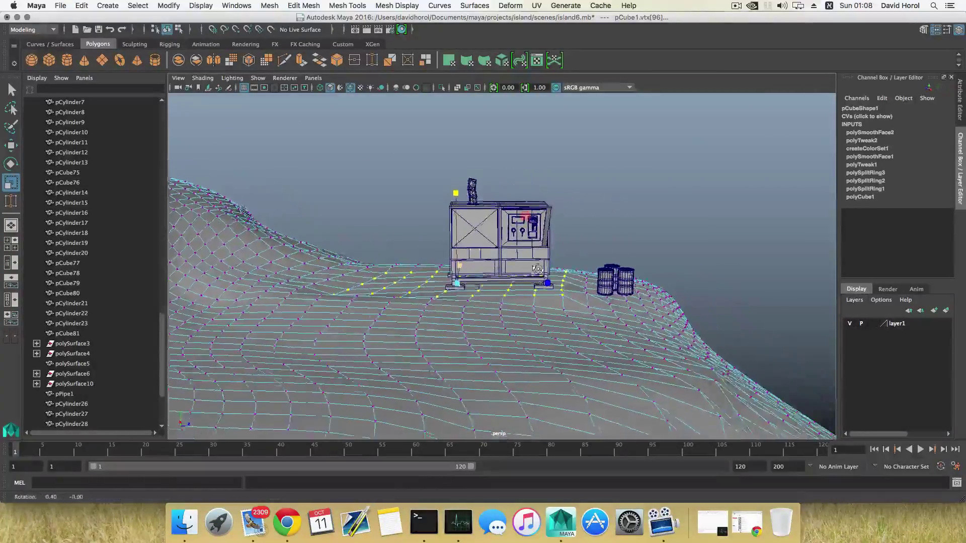
alt+drag(457, 209, 453, 193)
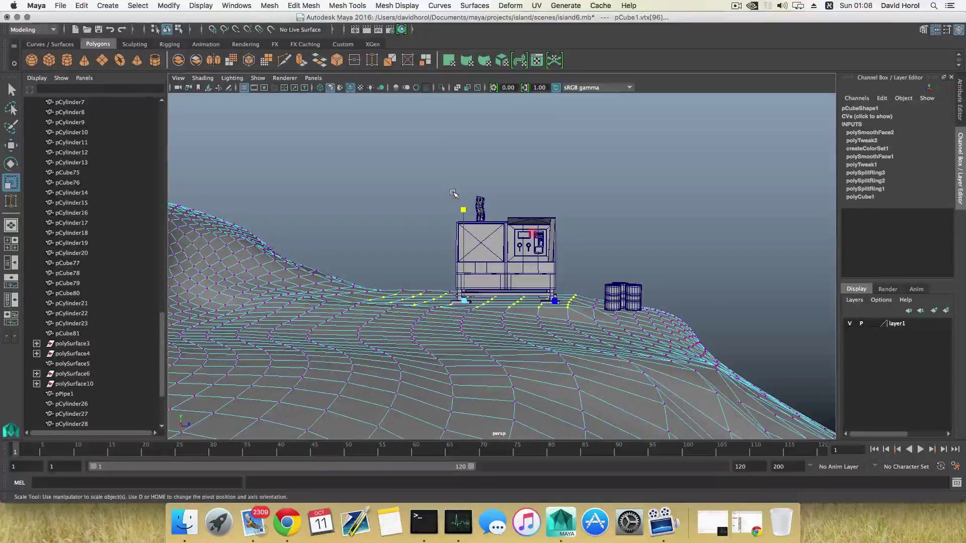
key(F8)
drag(448, 181, 566, 322)
drag(445, 188, 572, 326)
key(w)
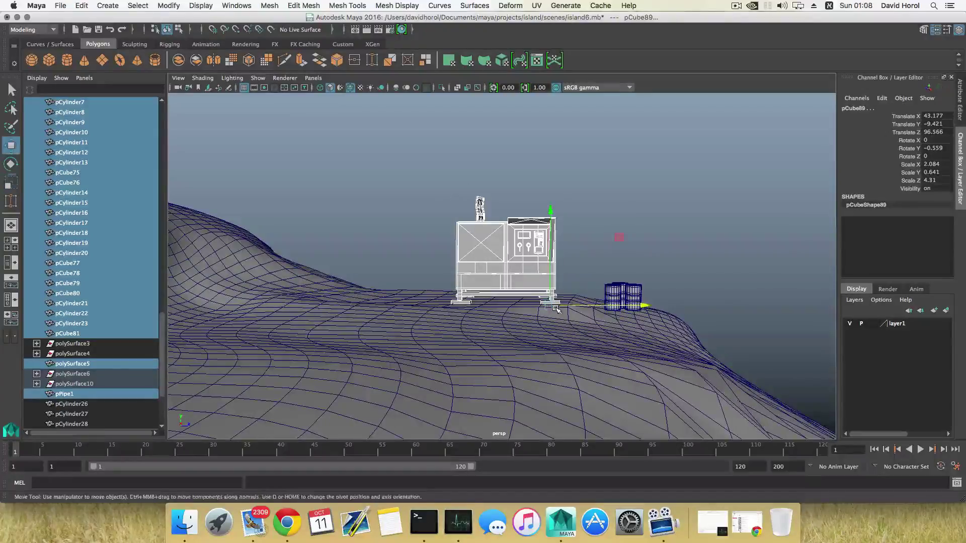
drag(644, 305, 555, 305)
key(ctrl+z)
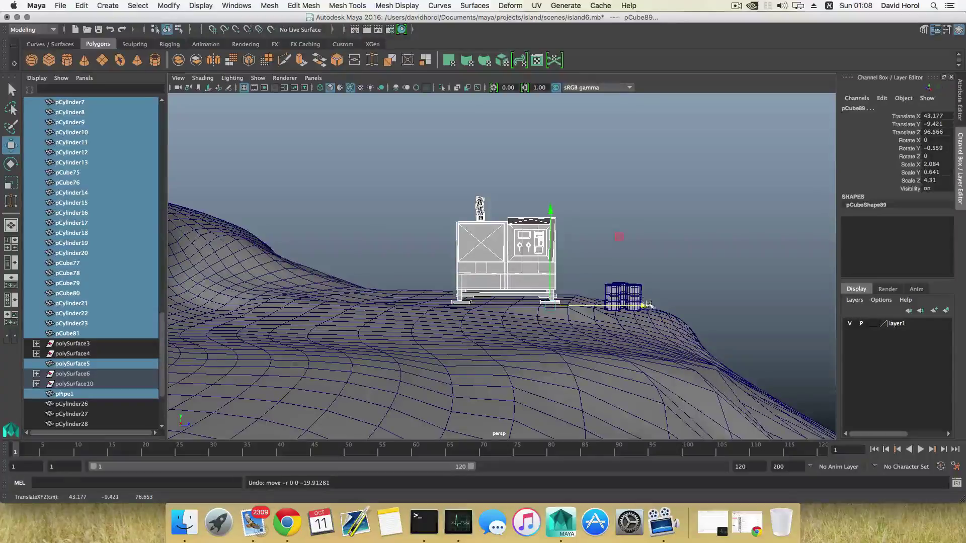
drag(630, 307, 596, 337)
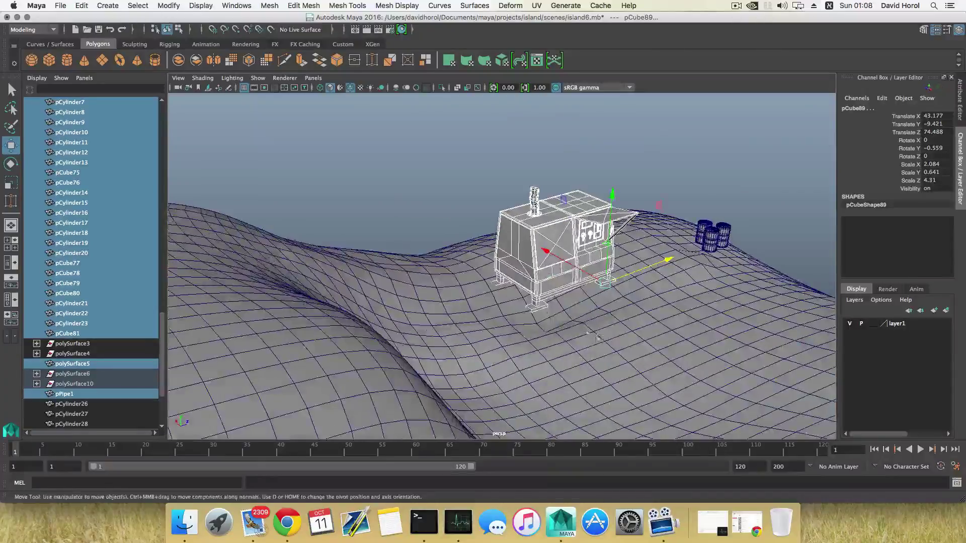
Edit the island's vertices and lower two beside the corner footing opposite the control panel, to about Y -8.973 and -8.657.
alt+middle_drag(597, 338, 655, 344)
alt+drag(643, 335, 734, 297)
alt+middle_drag(521, 323, 579, 302)
alt+drag(578, 302, 586, 291)
alt+right_drag(544, 347, 614, 397)
alt+drag(508, 332, 496, 323)
click(504, 315)
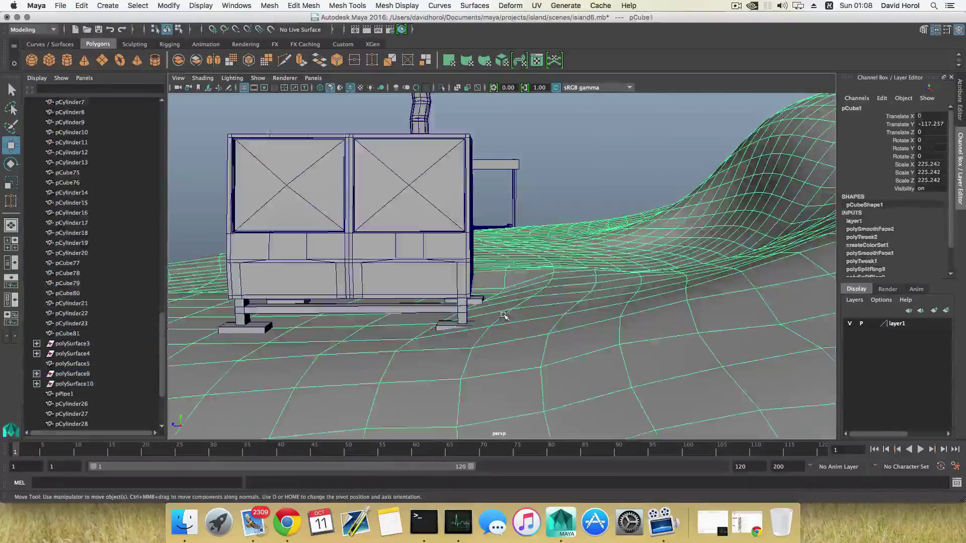
right_click(503, 315)
right_drag(468, 250, 455, 243)
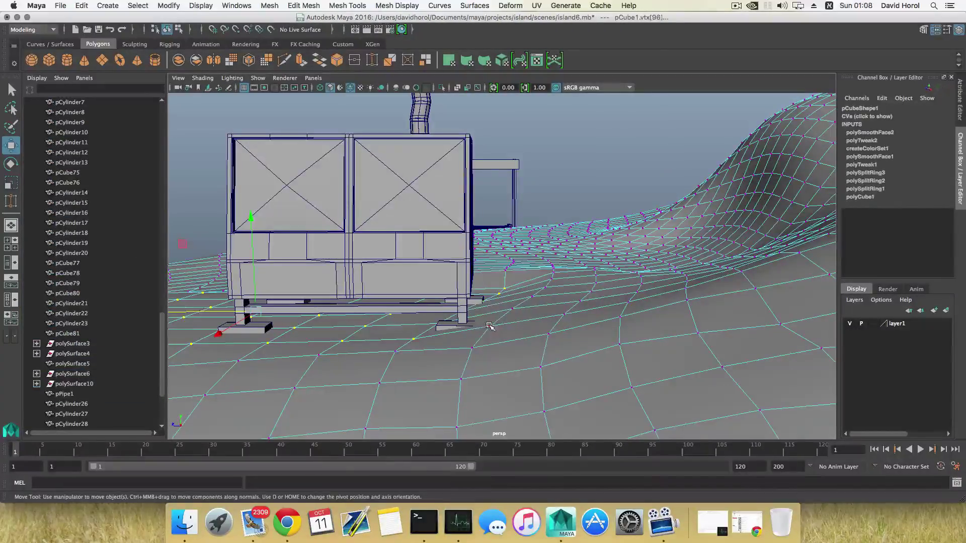
click(489, 329)
click(493, 238)
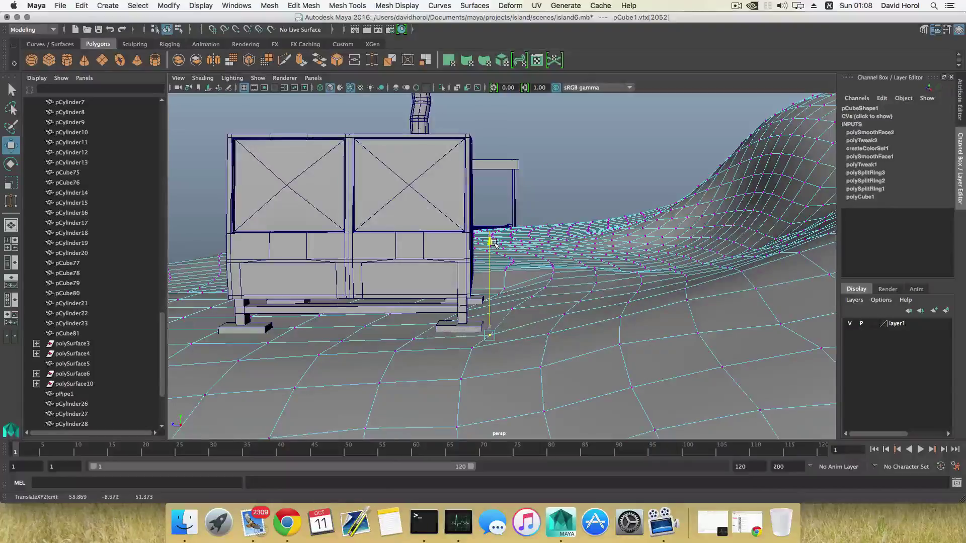
drag(495, 244, 515, 226)
click(512, 309)
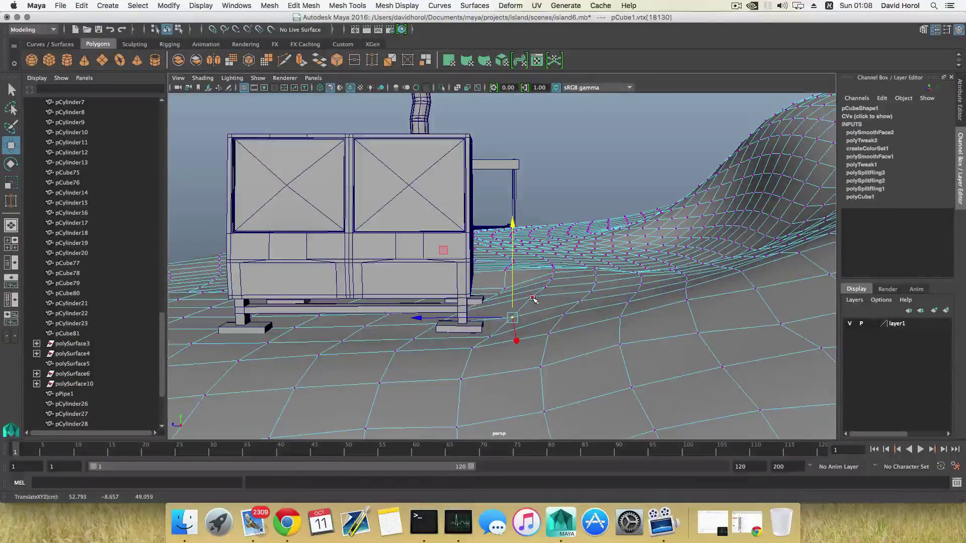
Lower the ground vertex beside the control-panel side footing farthest from the barrels to about Y -10.344.
alt+drag(532, 300, 528, 280)
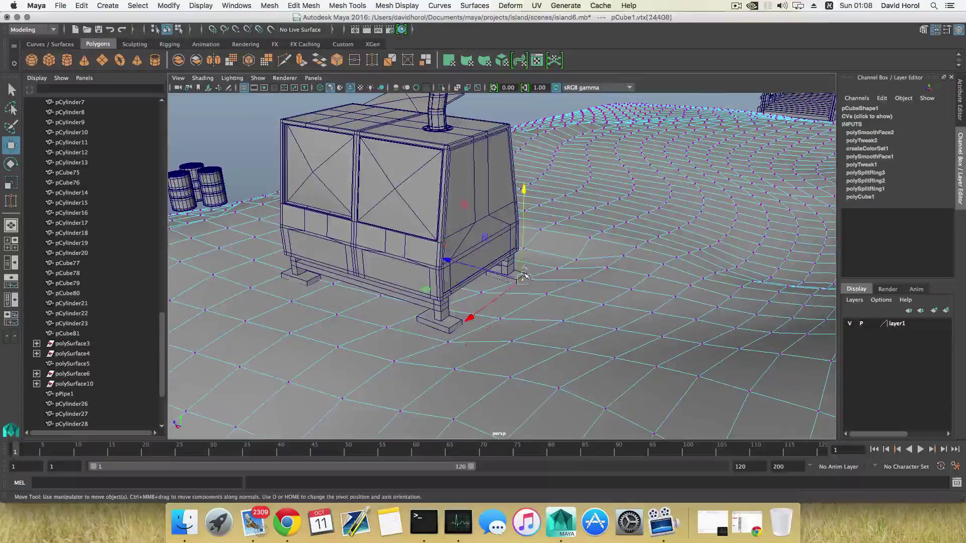
drag(524, 196, 526, 195)
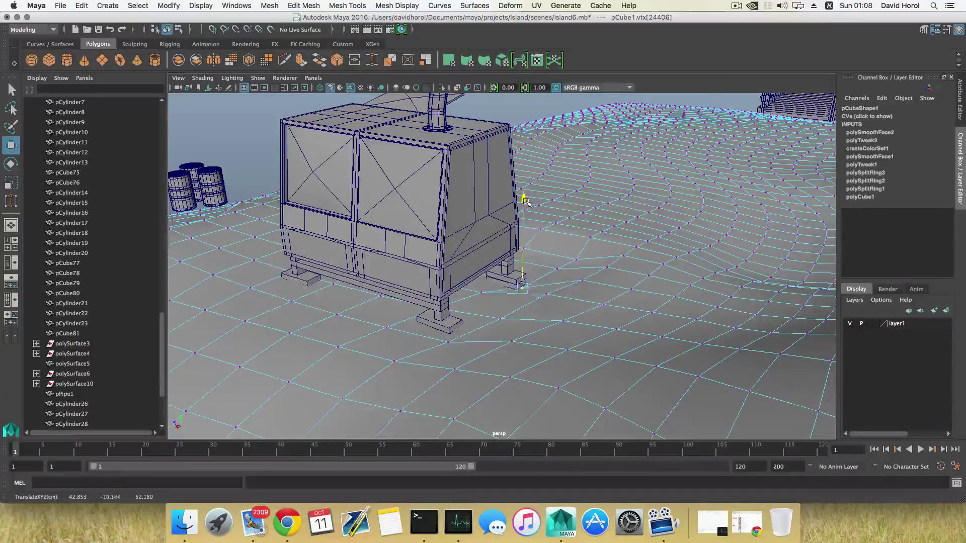
alt+drag(523, 285, 451, 323)
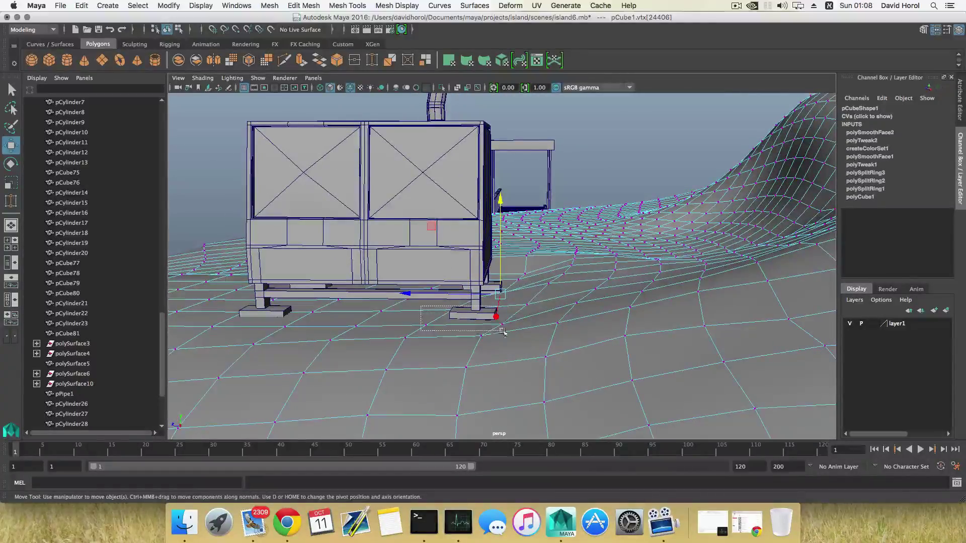
Select the ground vertices around the corner footing opposite the control panel and lower them together slightly.
drag(508, 331, 458, 328)
click(481, 336)
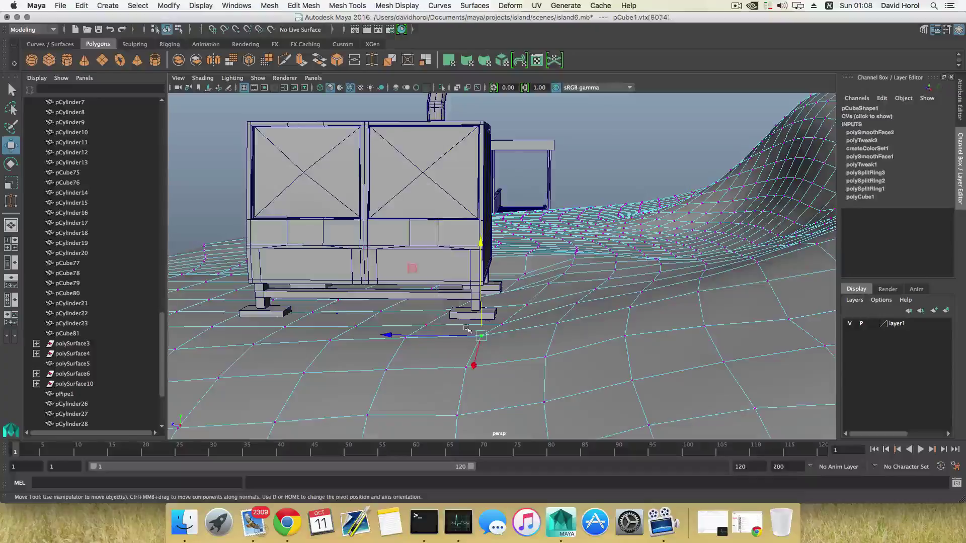
key(q)
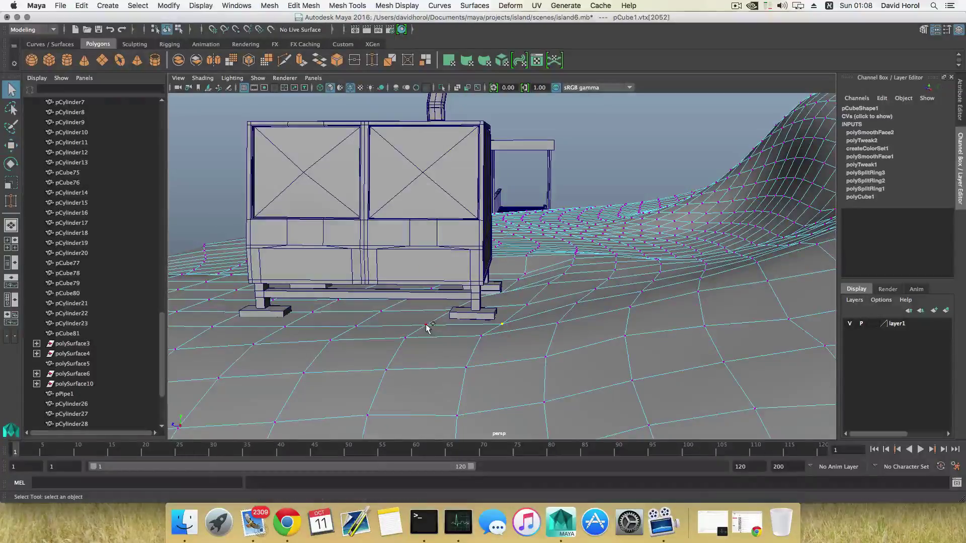
shift+click(427, 326)
alt+drag(445, 315, 466, 323)
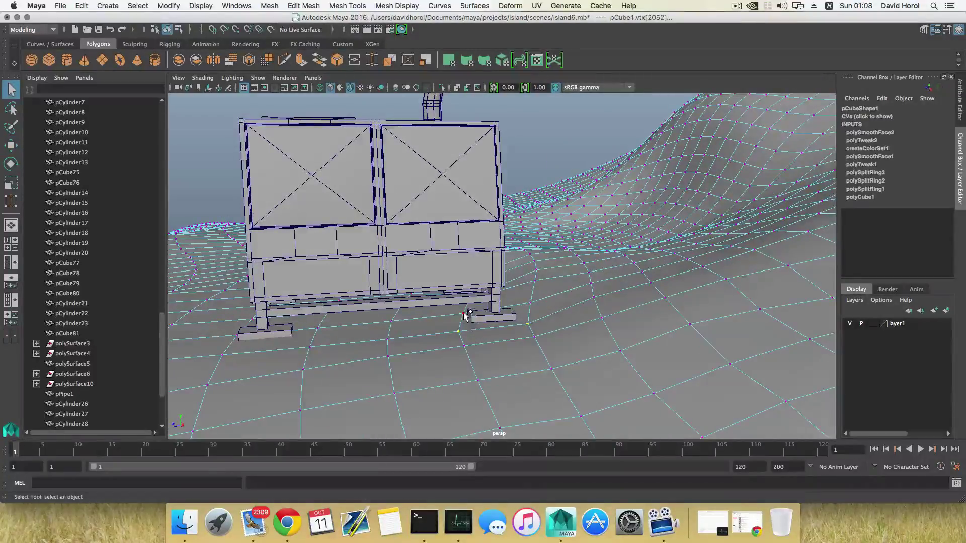
shift+click(531, 304)
alt+drag(538, 352, 525, 352)
key(w)
drag(483, 221, 483, 231)
alt+middle_drag(275, 327, 377, 303)
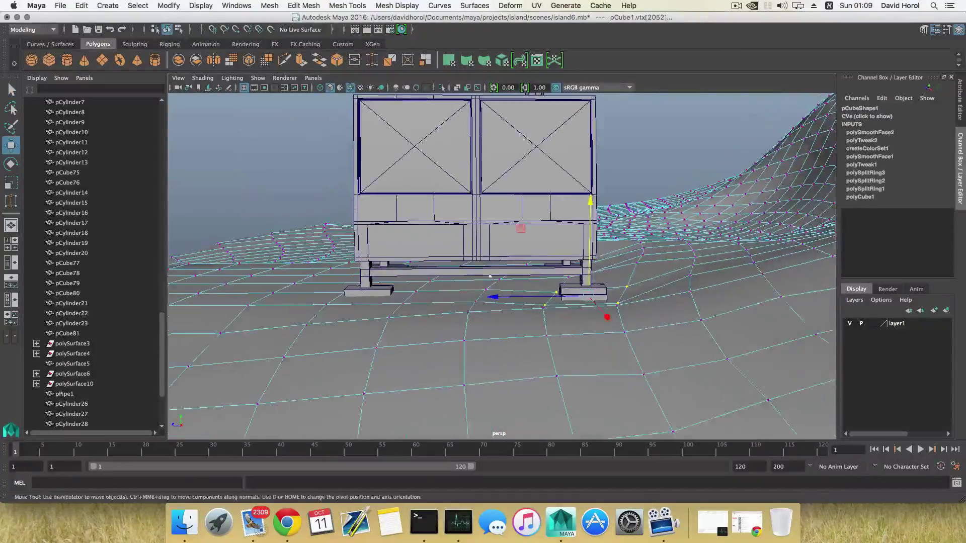
Lower the ground vertex between the two footings on the control-panel side to about Y -9.848.
alt+drag(377, 303, 563, 297)
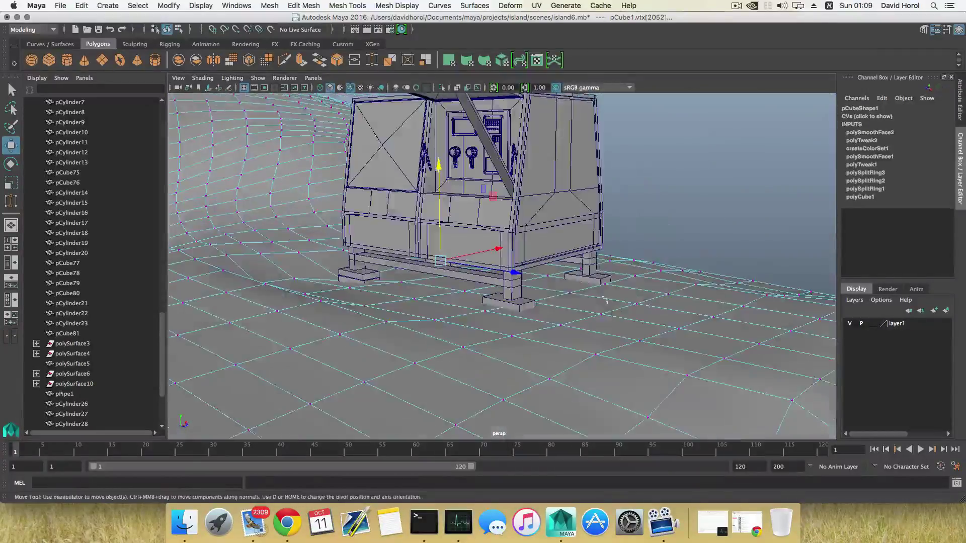
alt+drag(381, 273, 471, 297)
click(488, 282)
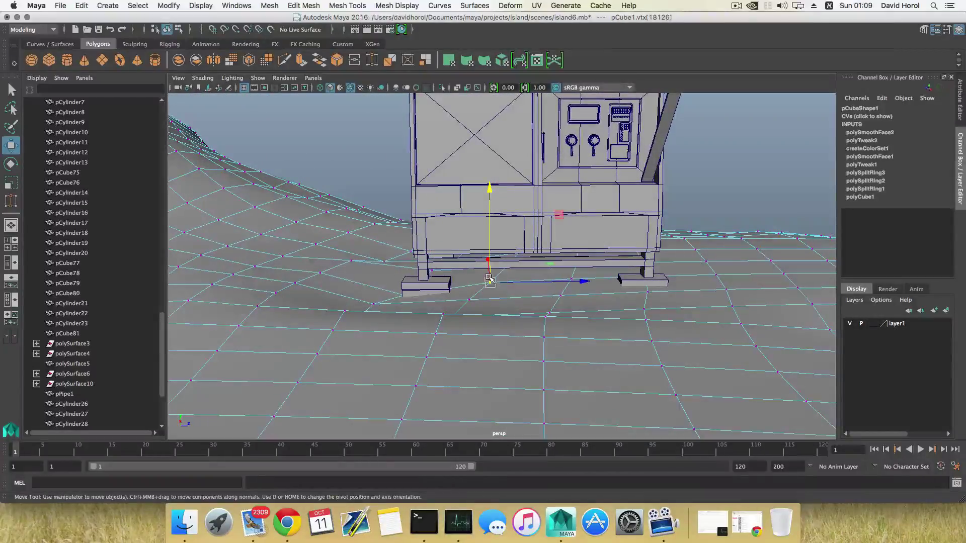
drag(489, 186, 491, 192)
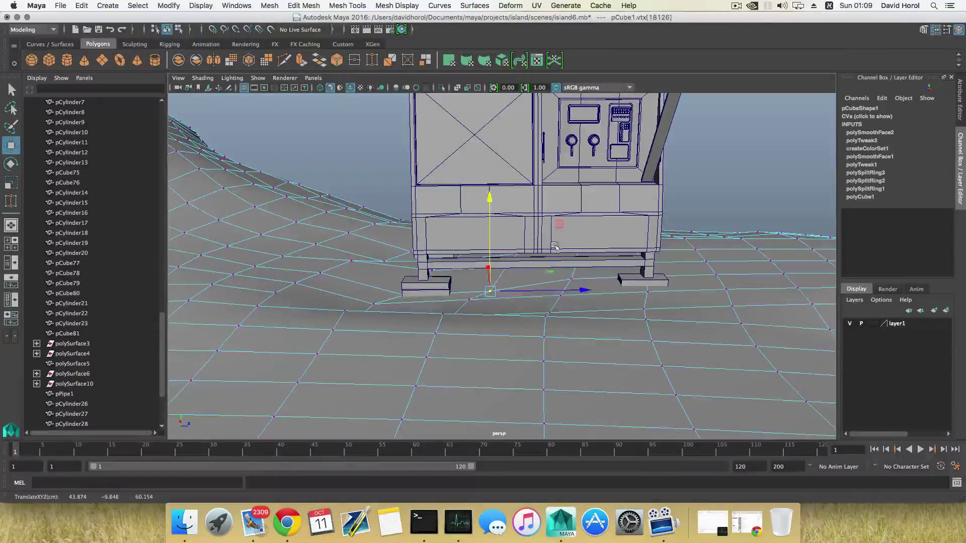
alt+drag(554, 246, 452, 248)
Undo the recent ground vertex moves and selections around the generator's footings.
key(ctrl+z)
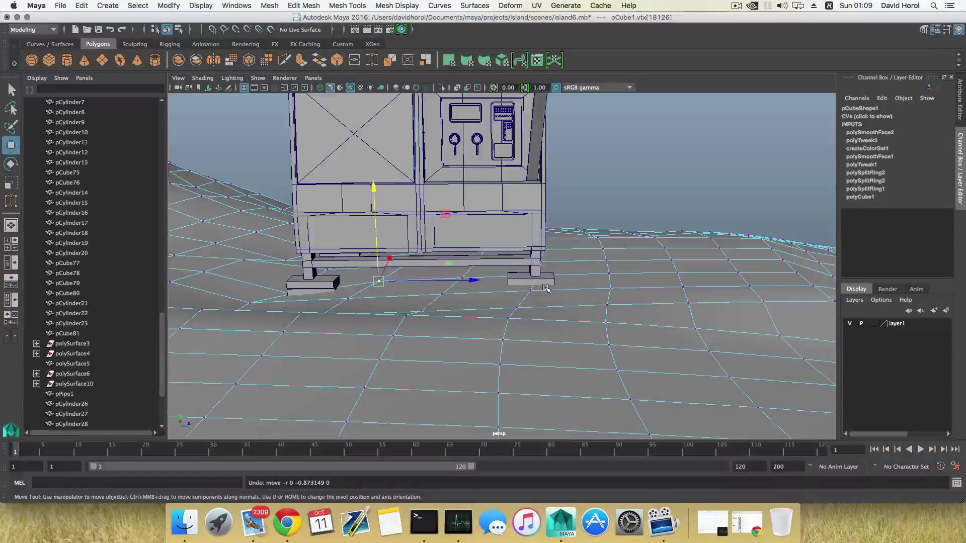
key(ctrl+z)
key(ctrl+z)
key(ctrl+z)
key(ctrl+z)
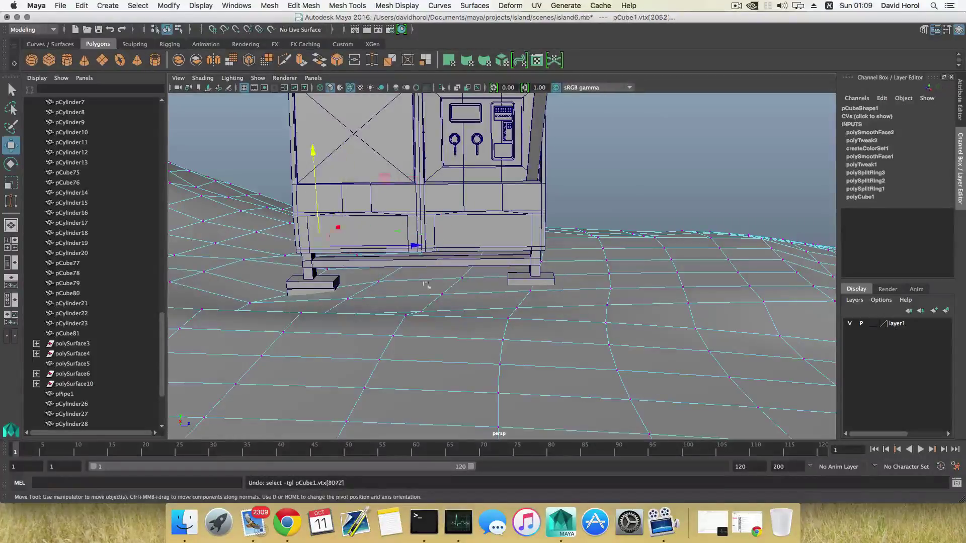
key(ctrl+z)
key(ctrl+z)
key(ctrl+z)
key(ctrl+z)
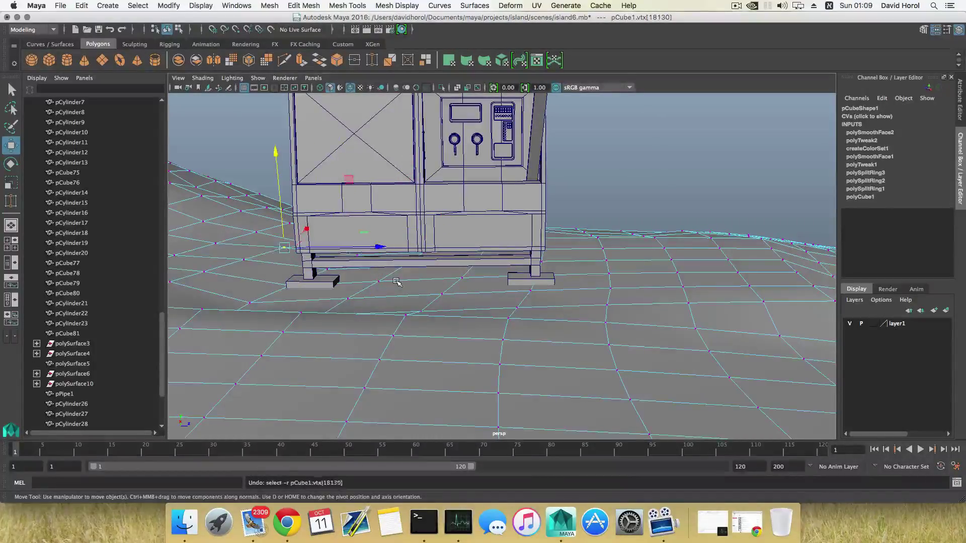
Undo the remaining ground selections and raise the generator with its footings to about Y -8.69.
key(ctrl+z)
key(ctrl+z)
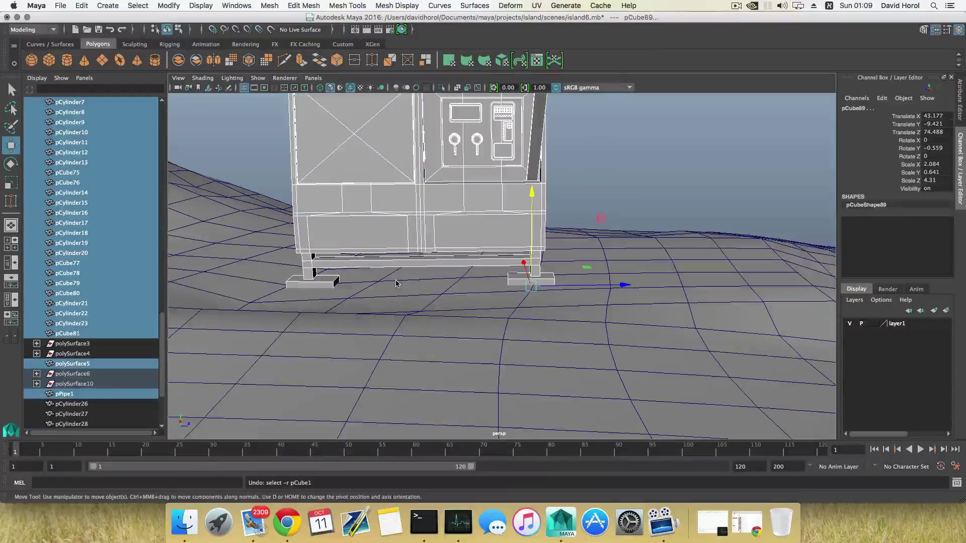
drag(531, 192, 531, 184)
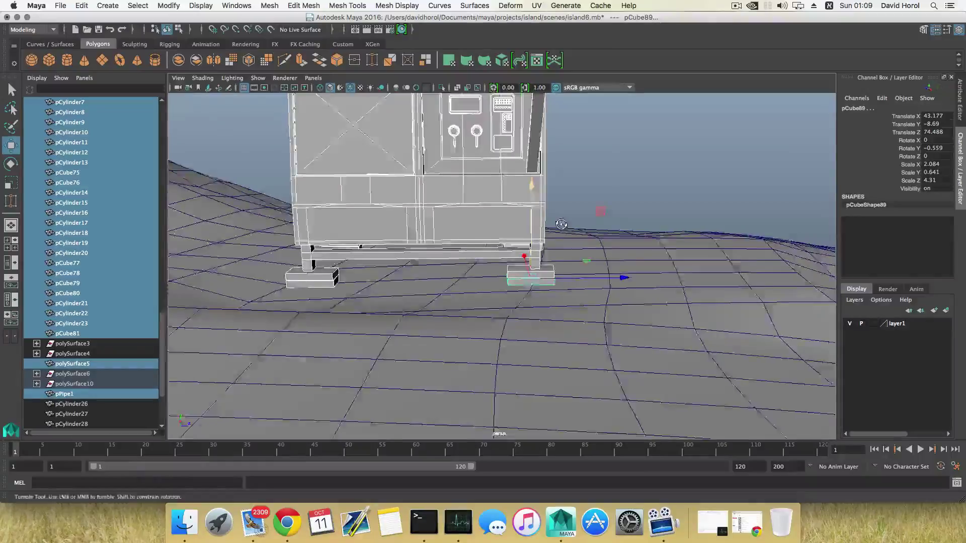
Adjust the height of the island ground vertex beside the generator's rear corner footing, and return to object selection.
alt+drag(564, 226, 342, 222)
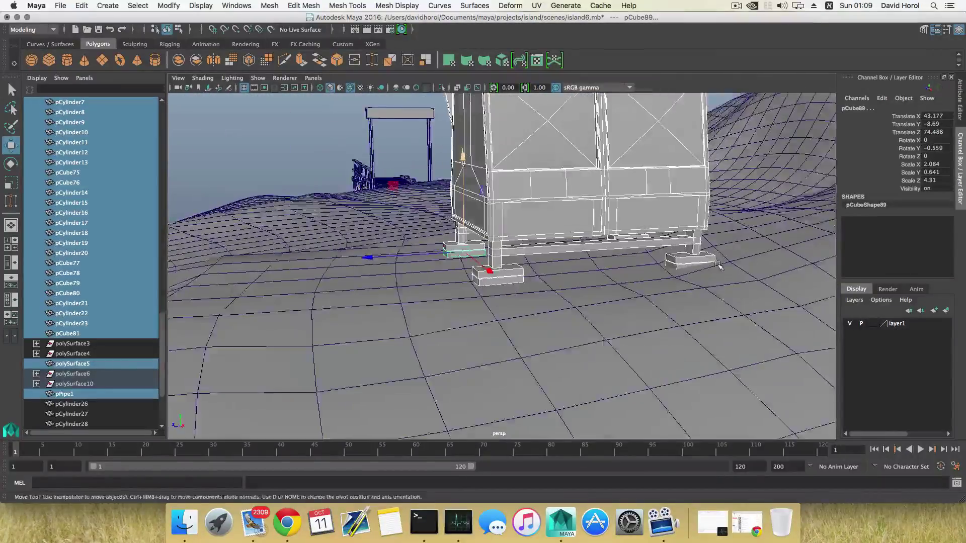
alt+middle_drag(717, 263, 603, 282)
alt+drag(603, 282, 567, 276)
click(567, 276)
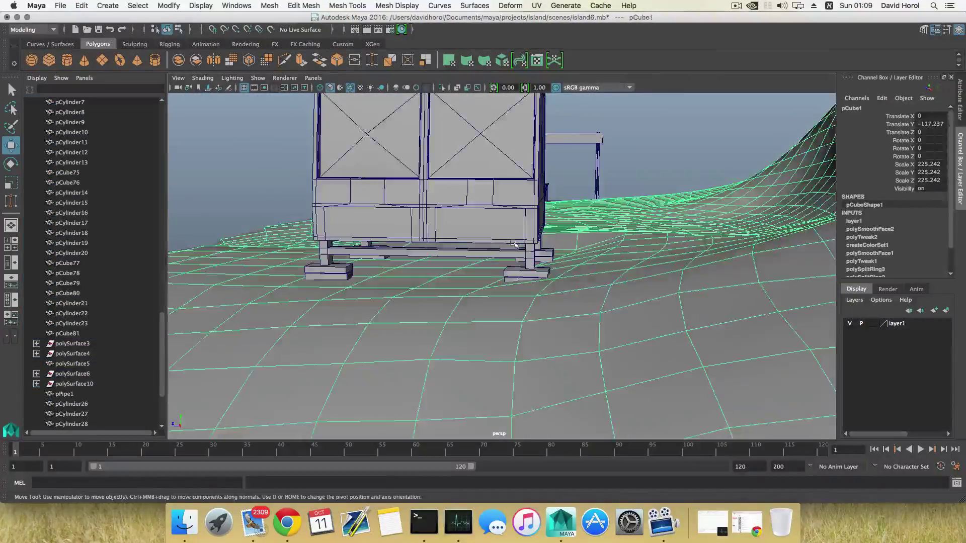
right_drag(610, 275, 556, 278)
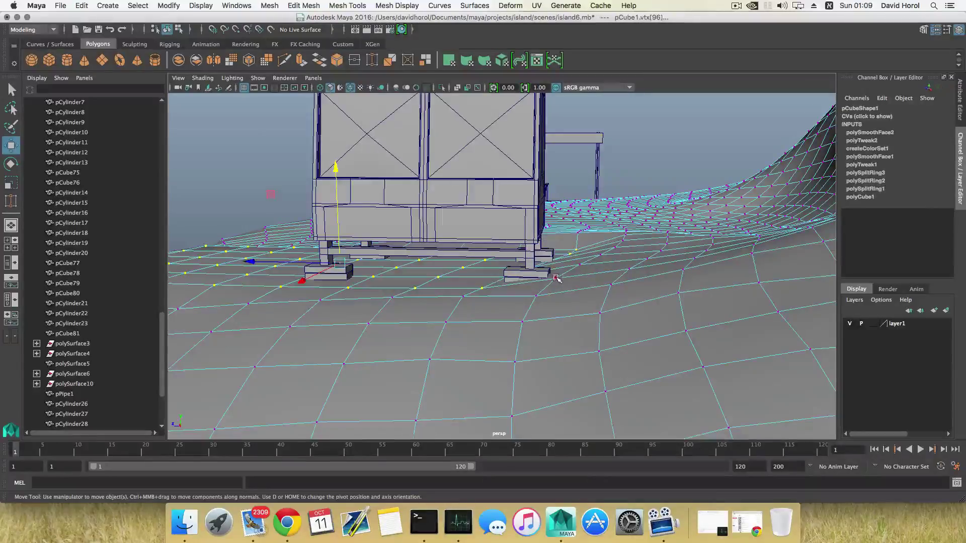
click(556, 284)
drag(558, 191, 584, 309)
key(F8)
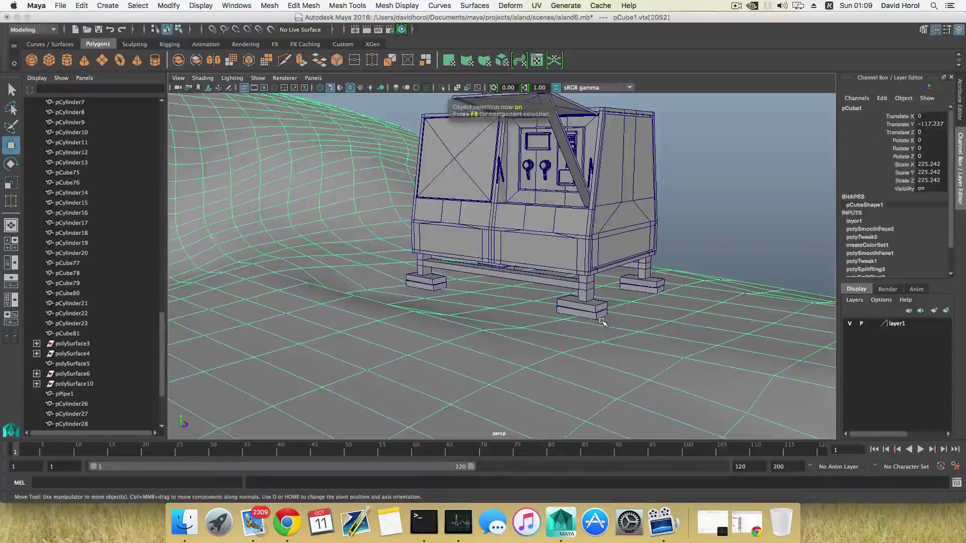
Create a polygon cube with the island layer temporarily hidden, and move it to about Y 2.679, Z 111.741.
scroll(603, 321, down, 5)
scroll(345, 259, down, 2)
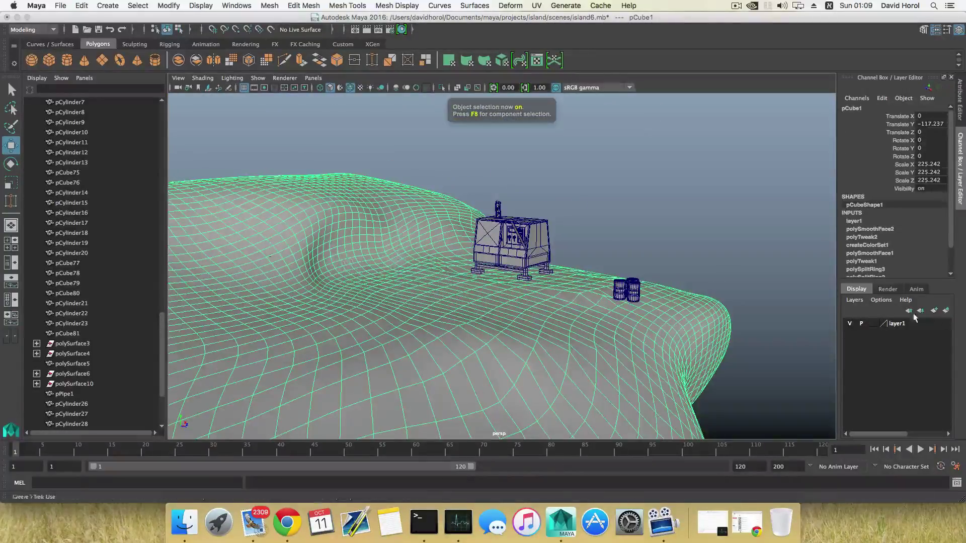
click(849, 324)
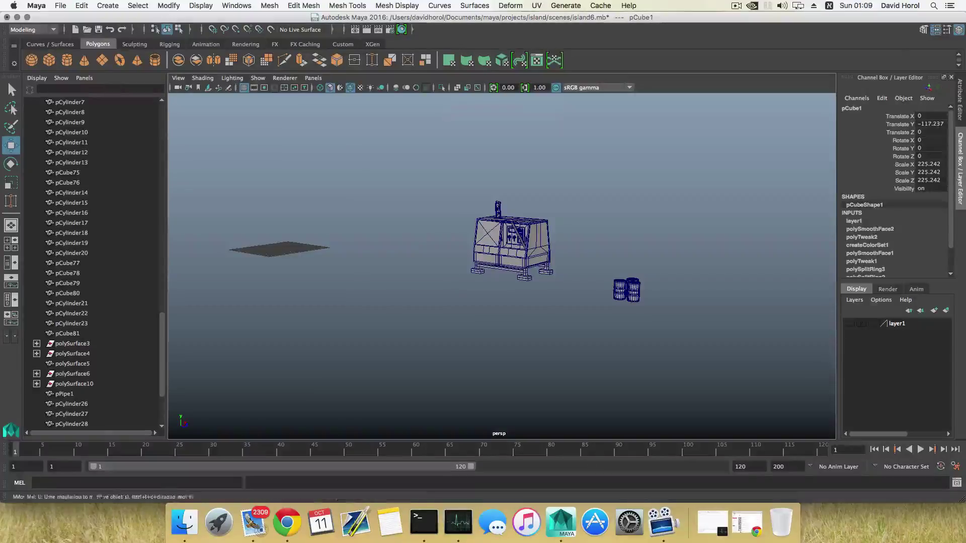
click(280, 249)
drag(336, 258, 667, 322)
drag(548, 198, 549, 197)
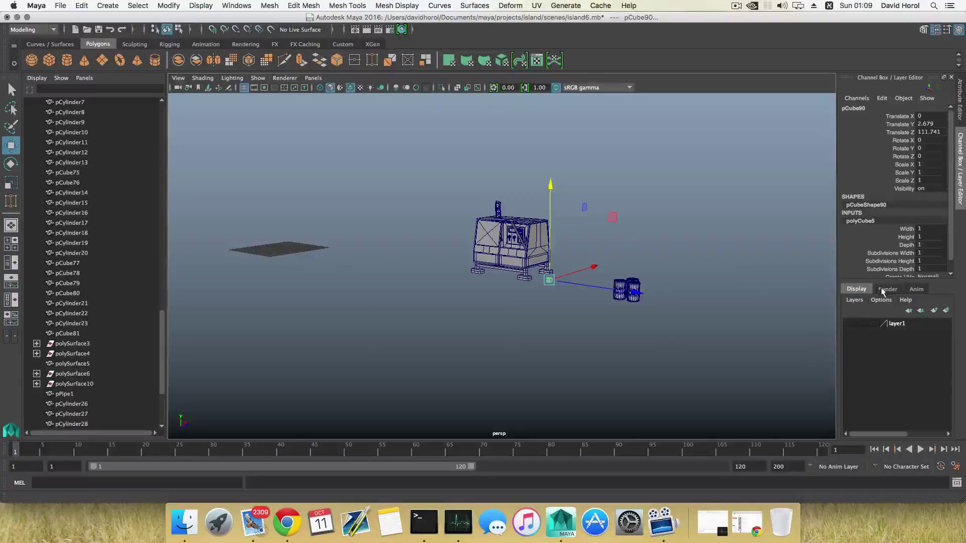
click(851, 324)
Place the new cube on the ground between the generator and barrels at about X 44.756, Y -8.332, Z 98.415.
scroll(727, 345, up, 5)
alt+drag(726, 345, 472, 307)
scroll(487, 307, down, 5)
drag(410, 272, 643, 282)
alt+drag(538, 319, 619, 295)
alt+middle_drag(619, 295, 483, 342)
scroll(629, 342, up, 5)
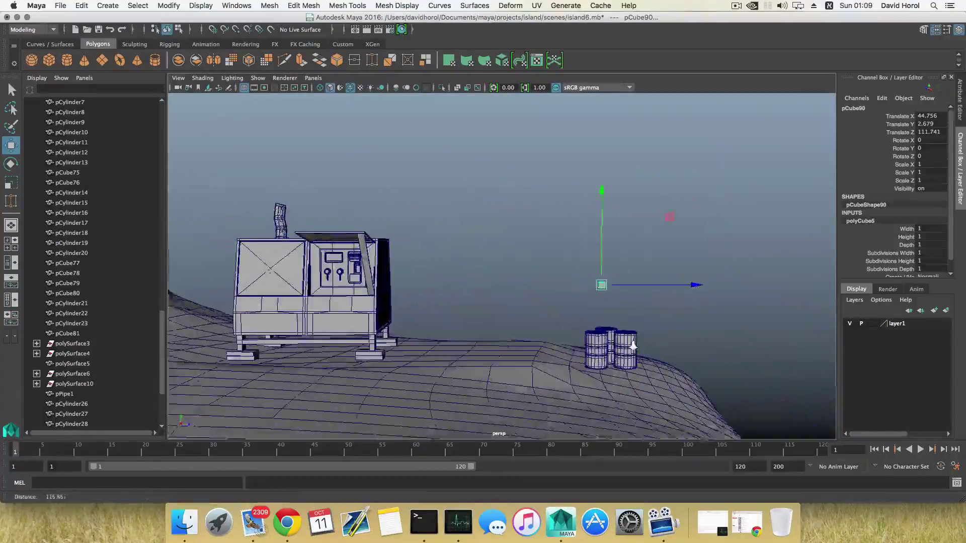
drag(706, 284, 621, 285)
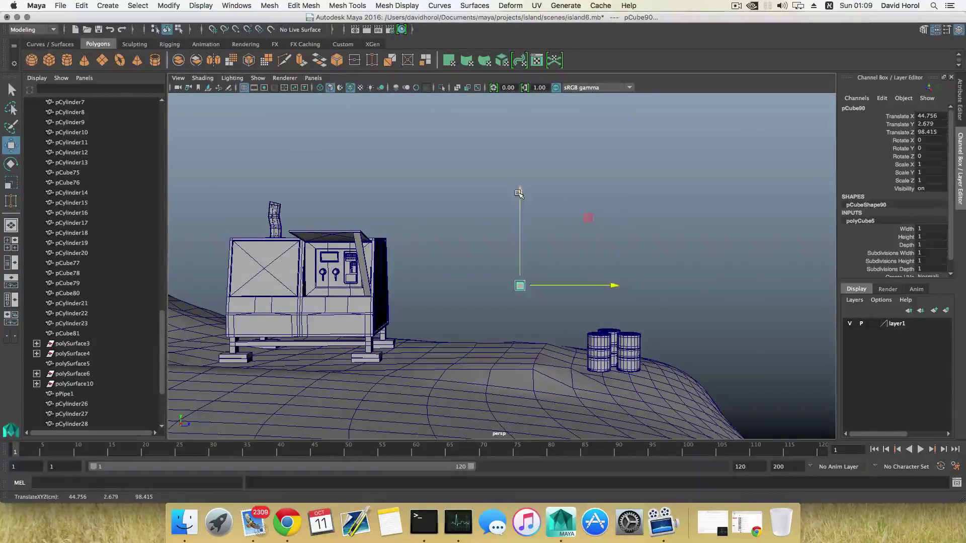
drag(519, 194, 415, 308)
Scale the cube into a long thin plank, about 12.791 in X and 0.186 in Y.
alt+middle_drag(416, 309, 437, 244)
scroll(438, 244, up, 5)
alt+drag(689, 312, 742, 318)
key(r)
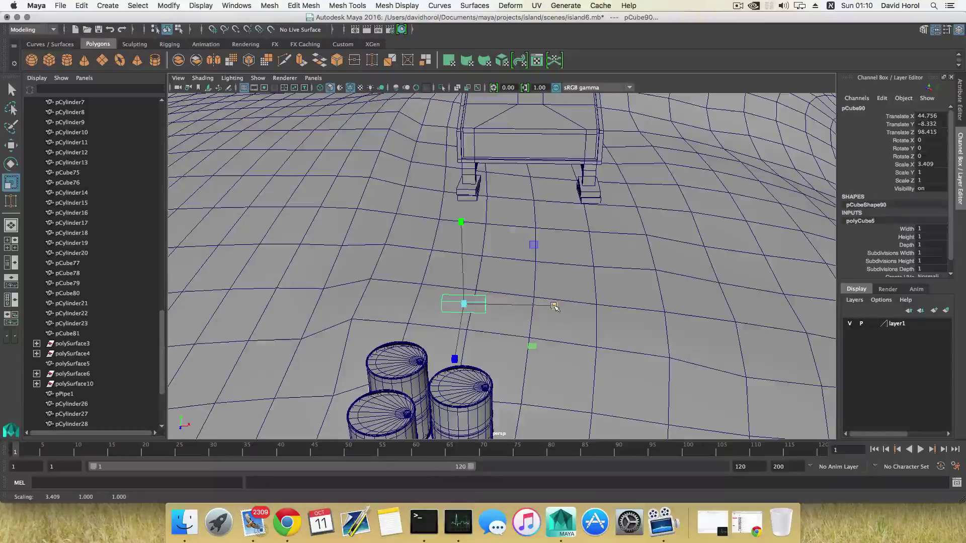
drag(553, 306, 565, 307)
drag(648, 309, 813, 279)
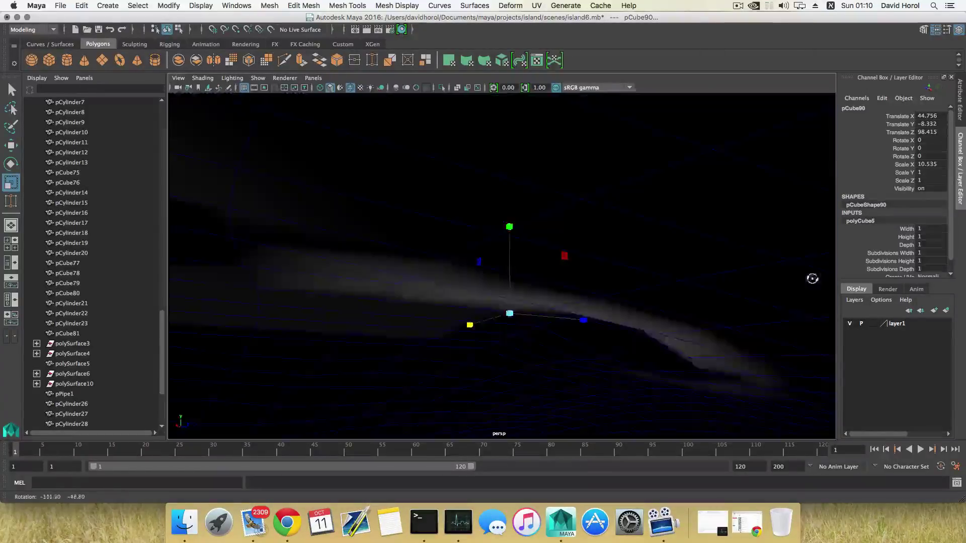
alt+drag(742, 296, 648, 316)
alt+middle_drag(642, 314, 705, 305)
alt+drag(705, 305, 681, 307)
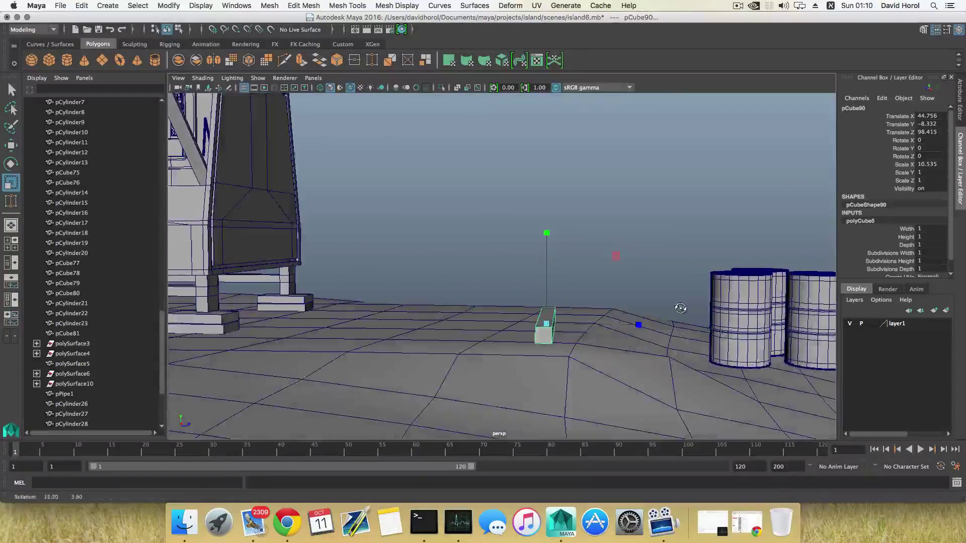
drag(548, 235, 547, 239)
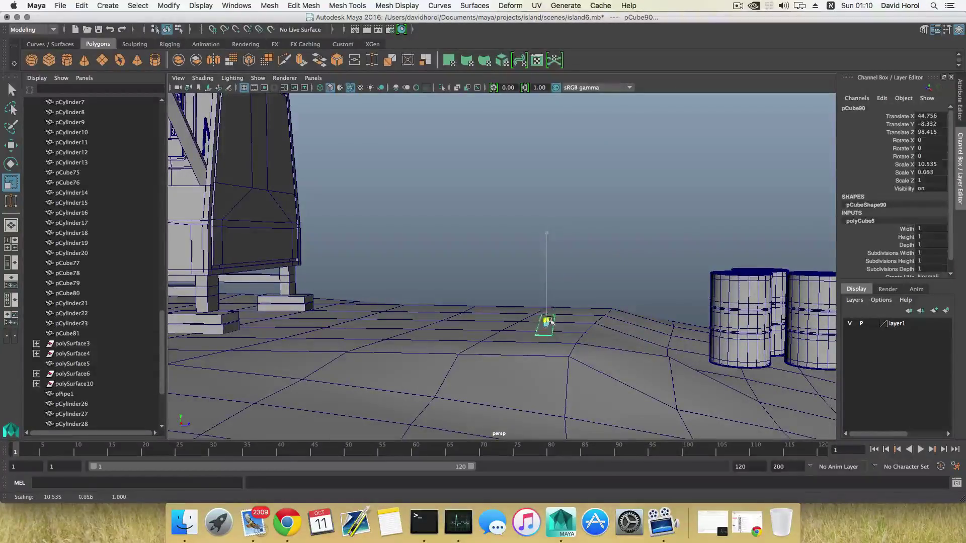
drag(548, 312, 453, 325)
drag(547, 334, 568, 322)
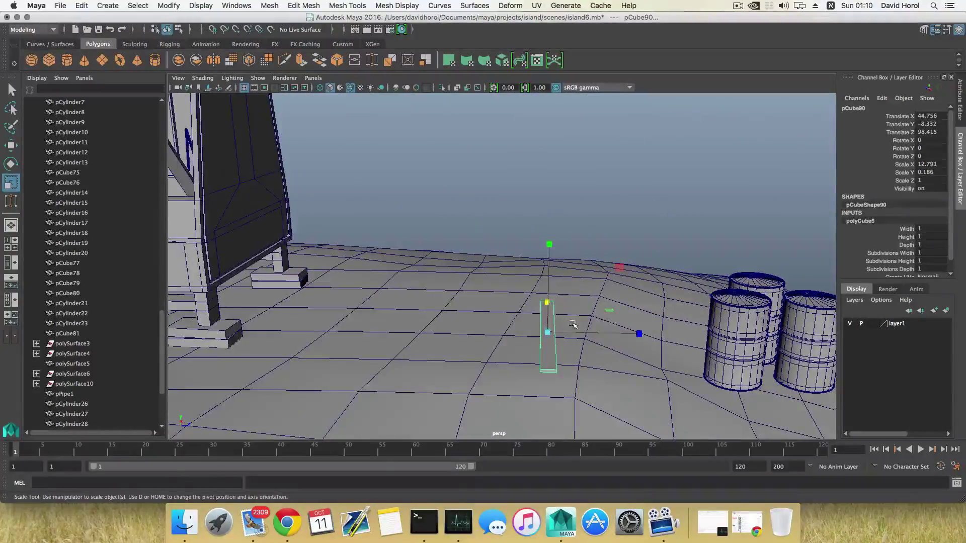
Duplicate the plank twice towards the generator at even spacing, at about Z 93.426 and Z 88.437.
key(ctrl+d)
key(w)
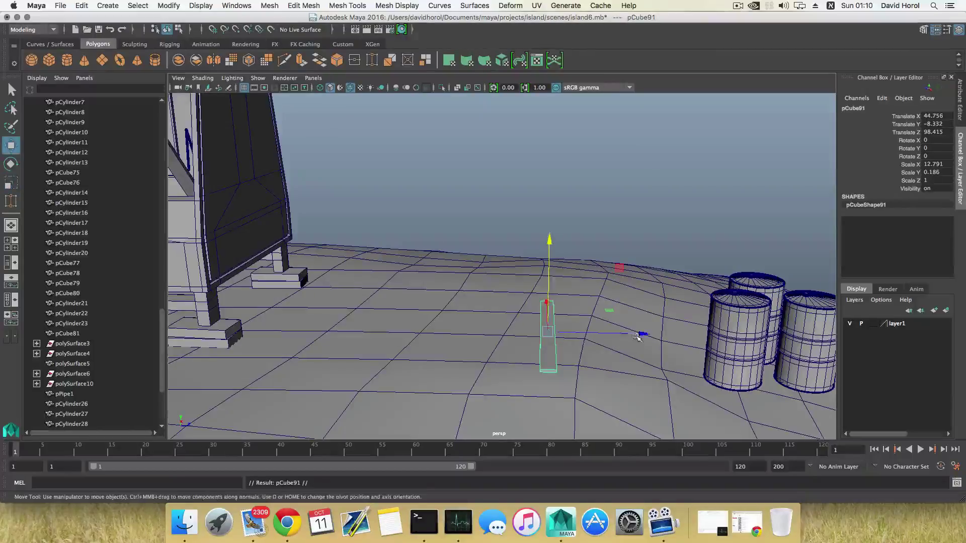
drag(640, 334, 529, 325)
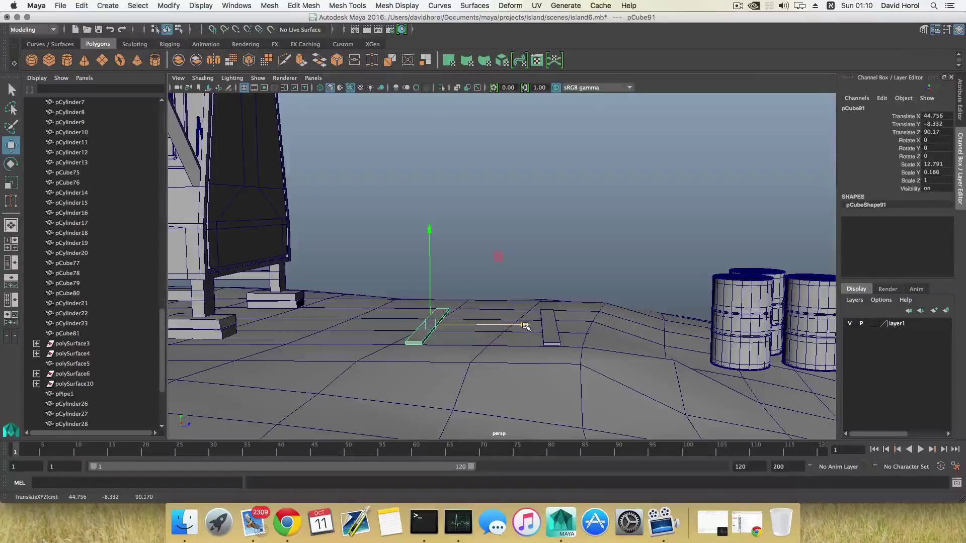
drag(524, 326, 571, 327)
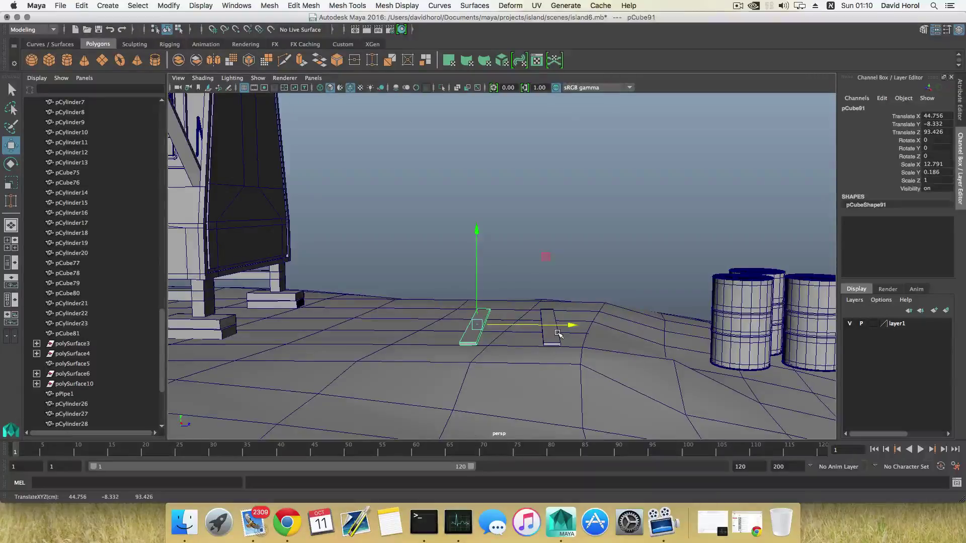
key(f)
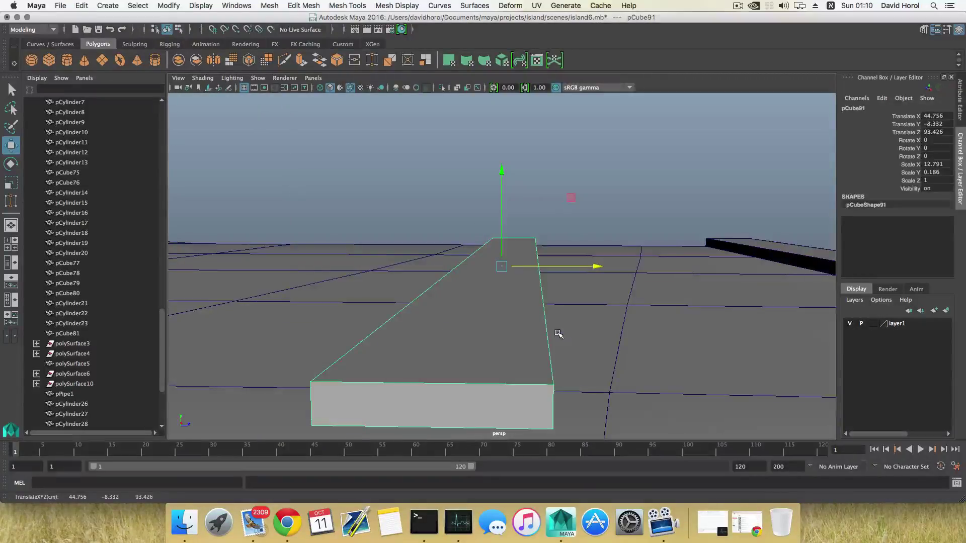
scroll(558, 333, down, 10)
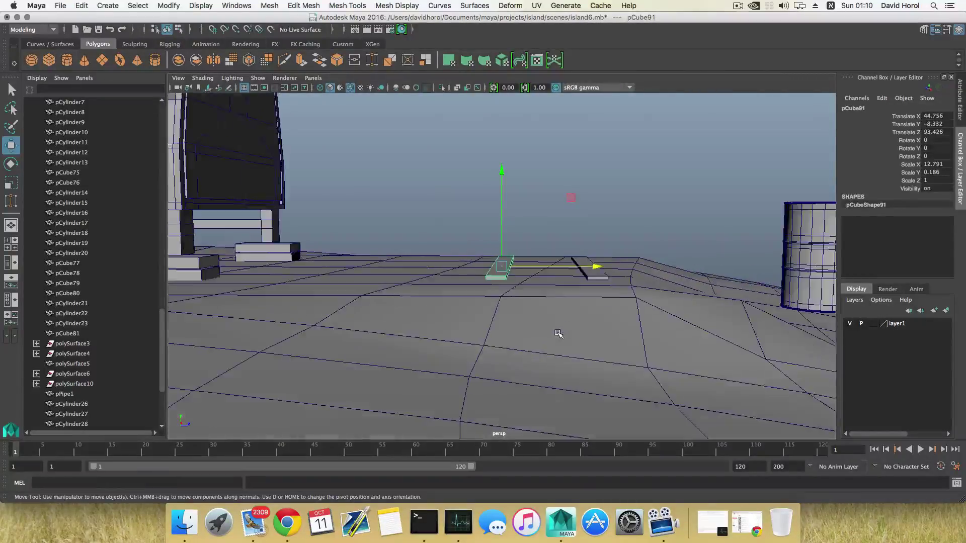
key(shift+d)
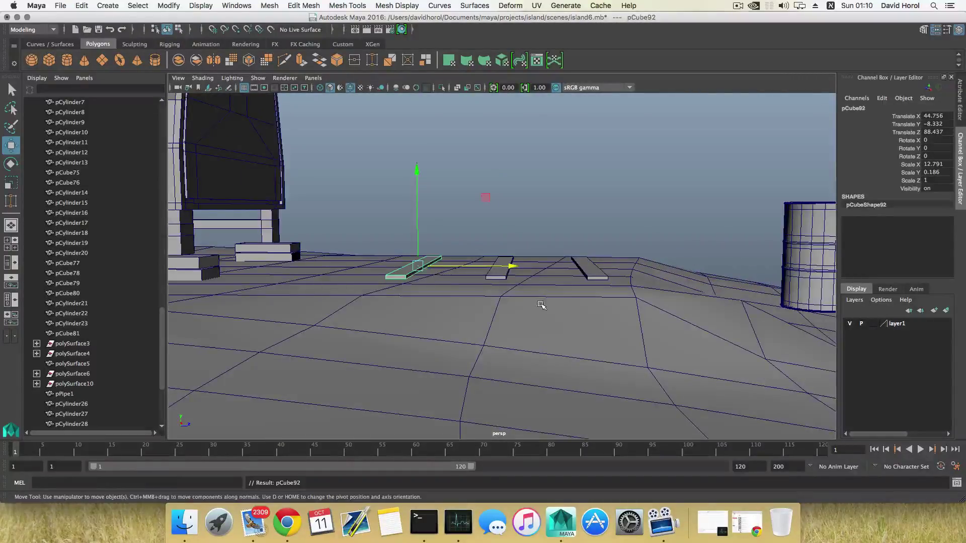
Duplicate the plank nearest the generator, raise the copy, and scale it into a small block of about 0.949 in X and 0.819 in Y.
alt+drag(540, 305, 518, 292)
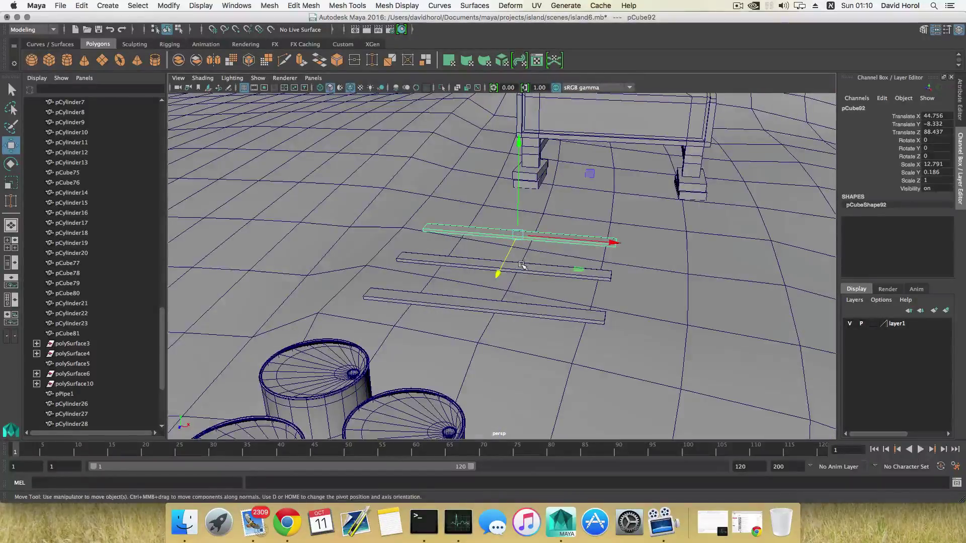
drag(519, 144, 520, 135)
key(r)
drag(609, 232, 523, 227)
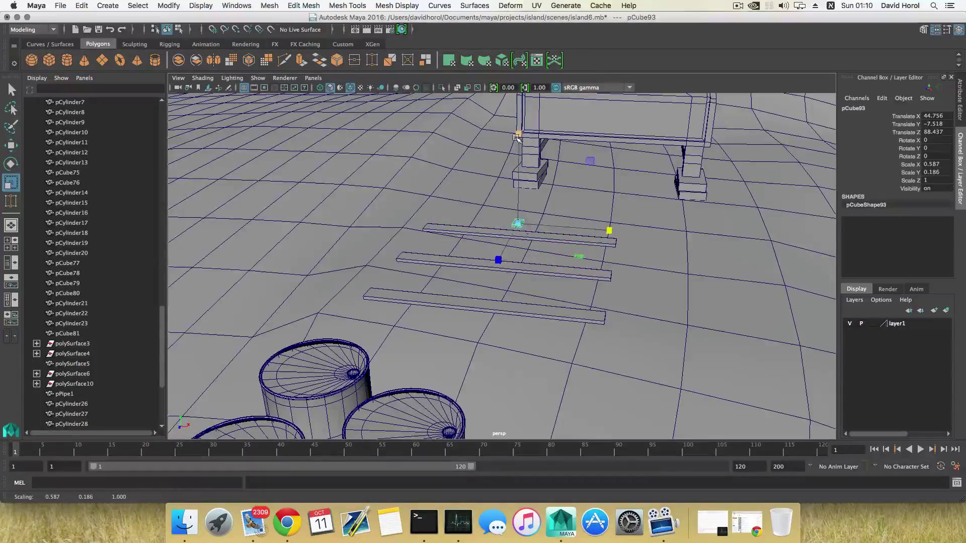
mouse_move(516, 137)
mouse_down()
mouse_move(523, 89)
mouse_move(518, 129)
mouse_up()
drag(524, 74, 525, 74)
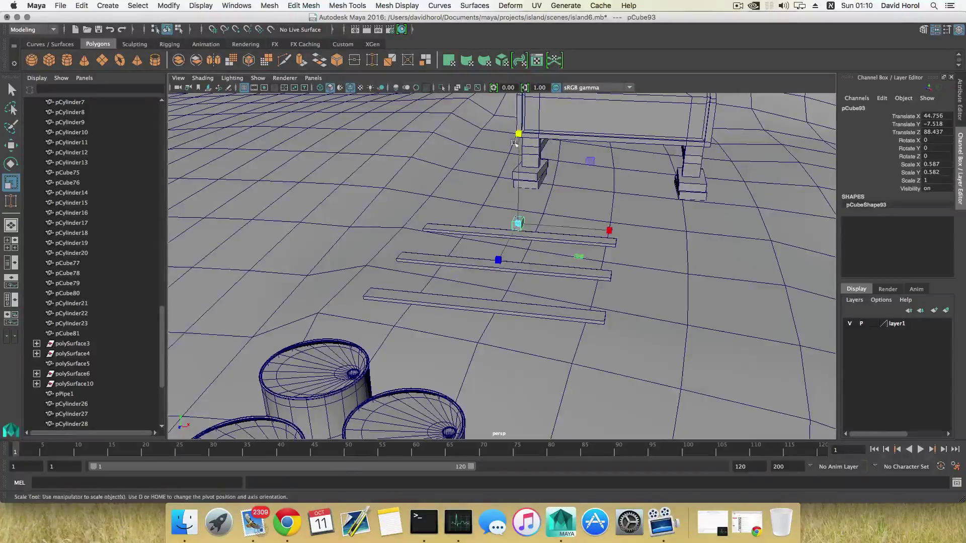
drag(518, 134, 523, 94)
drag(608, 230, 666, 237)
Move the small block onto the end of the plank nearest the generator, at about X 38.93, Y -7.81.
mouse_move(393, 276)
alt+mouse_down()
mouse_move(523, 288)
mouse_move(463, 280)
mouse_move(523, 309)
mouse_move(523, 199)
mouse_move(545, 196)
alt+mouse_up()
key(w)
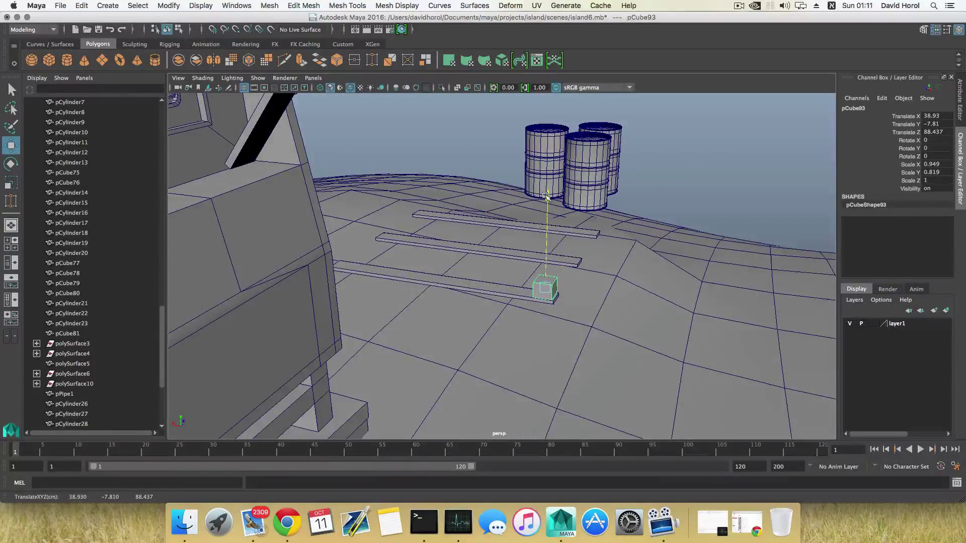
alt+drag(545, 251, 502, 268)
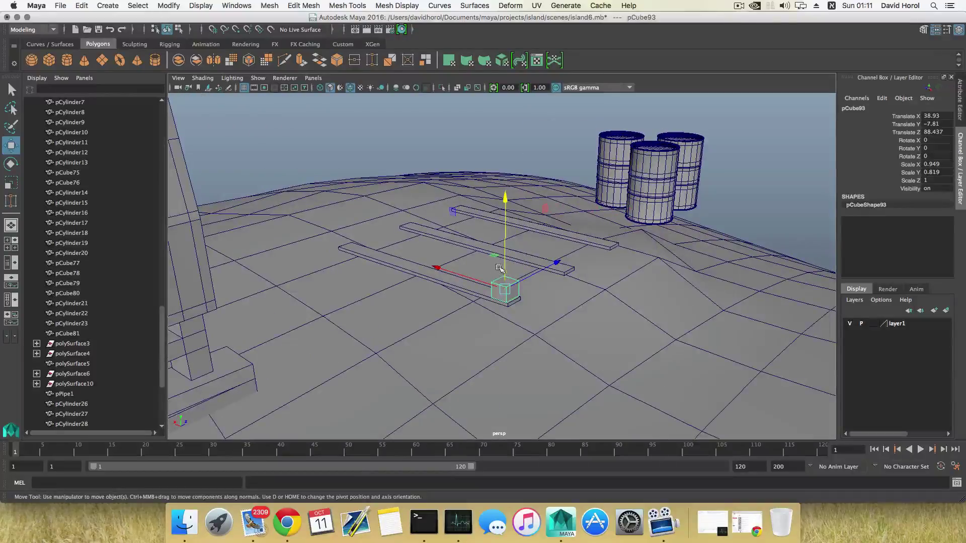
Duplicate the block along the plank at about X 44.316 and X 50.195, and nudge the first block to X 39.1.
drag(443, 275, 371, 252)
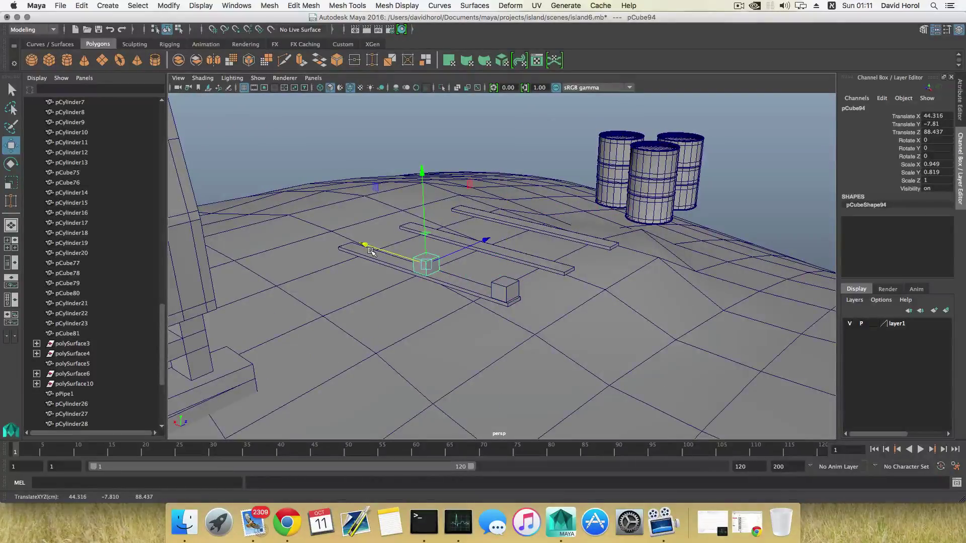
key(ctrl+d)
drag(366, 246, 304, 231)
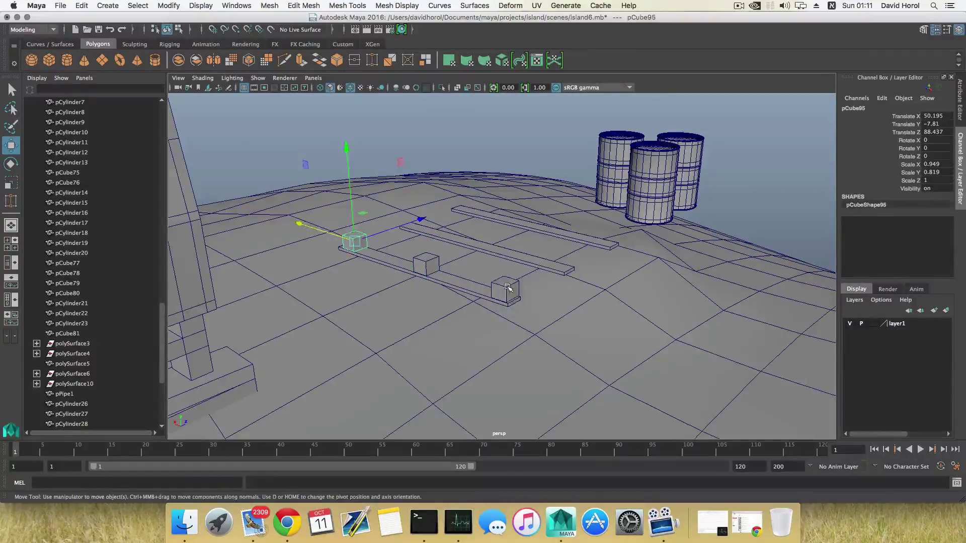
click(503, 289)
drag(479, 281, 440, 272)
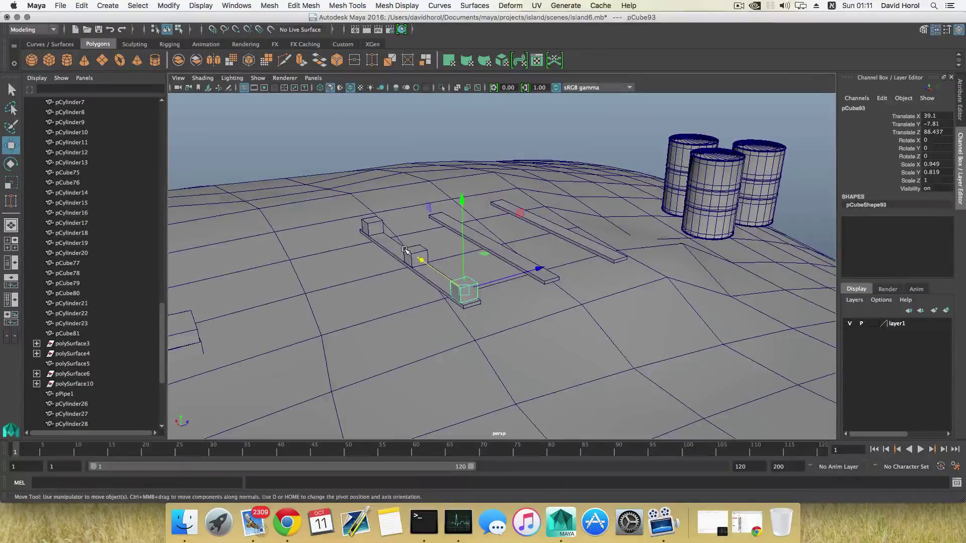
Duplicate the row of three blocks onto the other two planks, ending at about Z 98.355.
shift+click(405, 250)
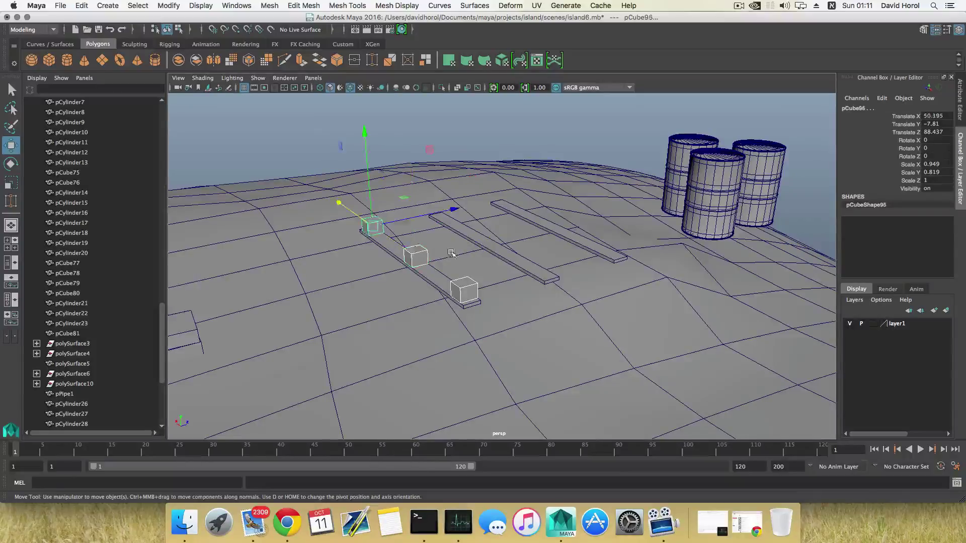
key(shift+d)
alt+drag(453, 254, 447, 225)
key(shift+d)
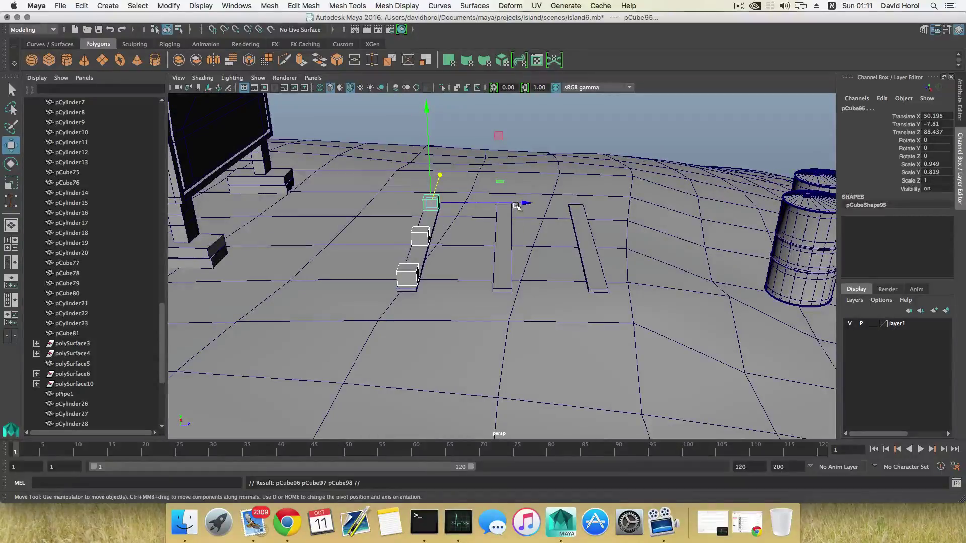
drag(518, 204, 673, 215)
key(shift+d)
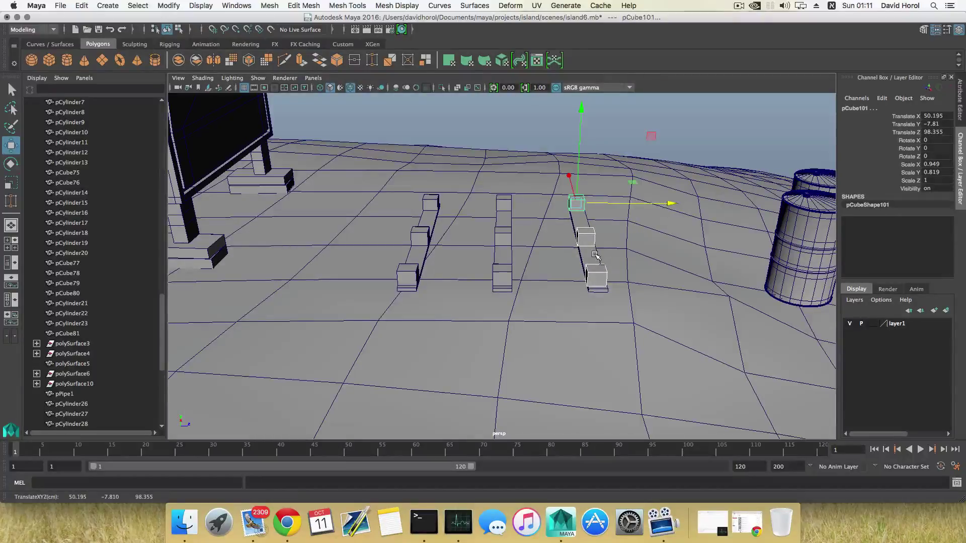
Duplicate the three bottom planks and raise the copies above the blocks to about Y -6.613.
click(599, 257)
shift+click(500, 256)
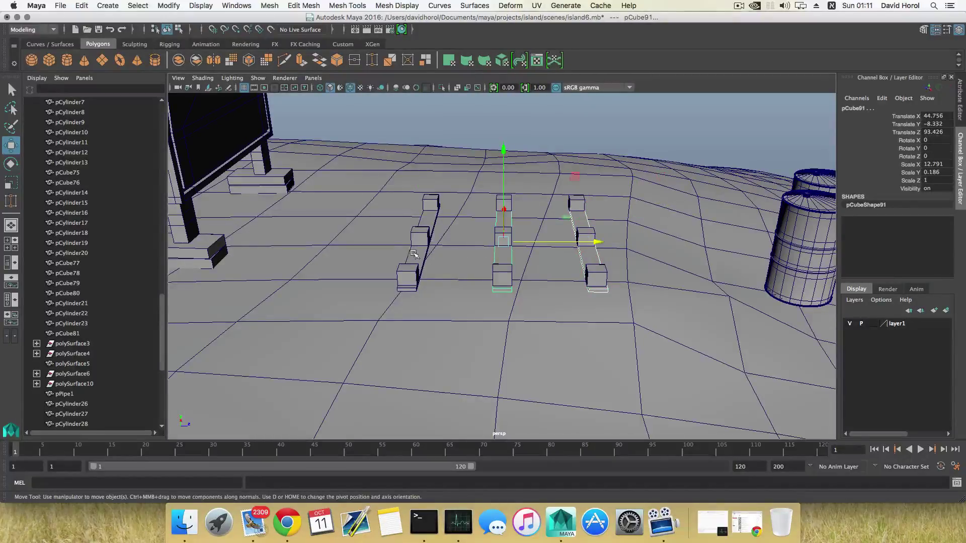
shift+click(414, 253)
key(super+d)
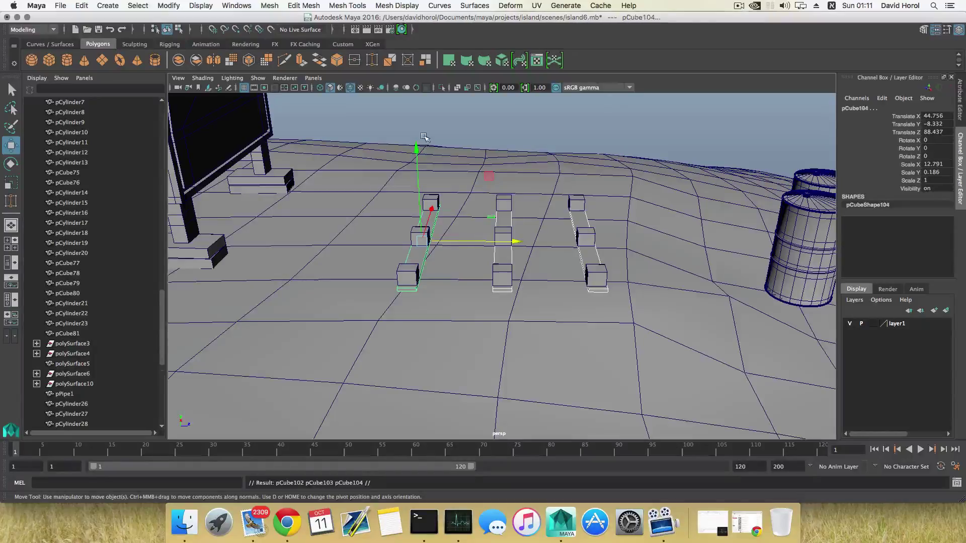
drag(416, 148, 469, 209)
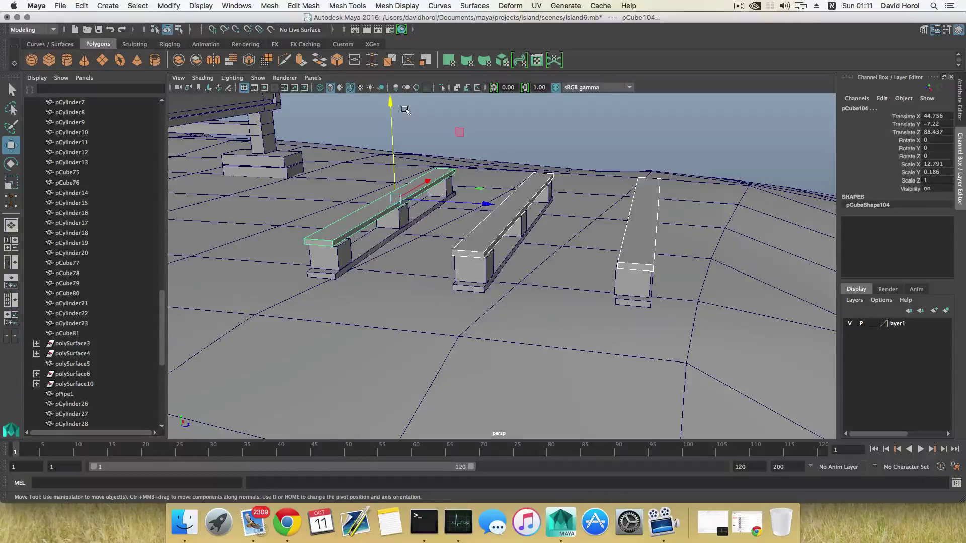
drag(389, 103, 389, 89)
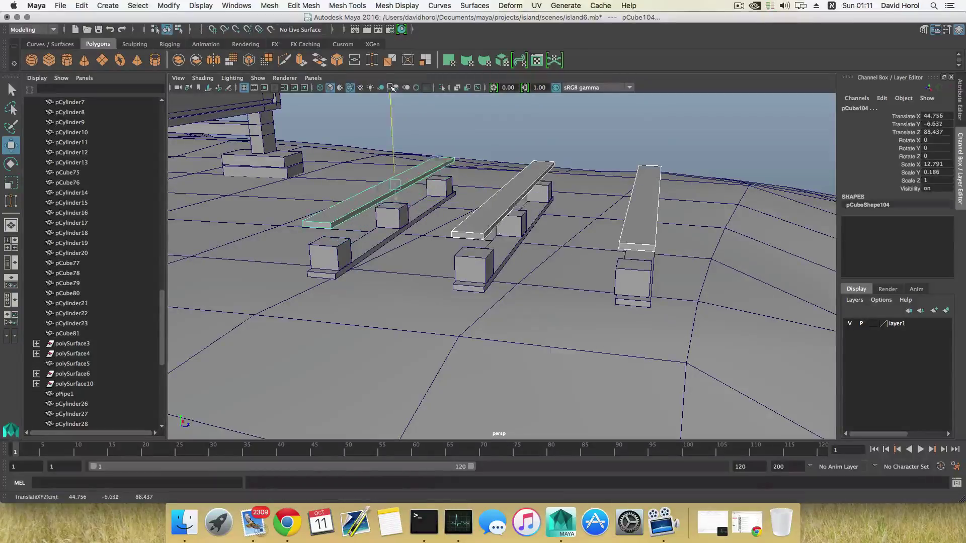
Duplicate the raised plank nearest the generator, rotate the copy -90 in Y, and move it to the pallet's end at about X 38.844.
click(340, 223)
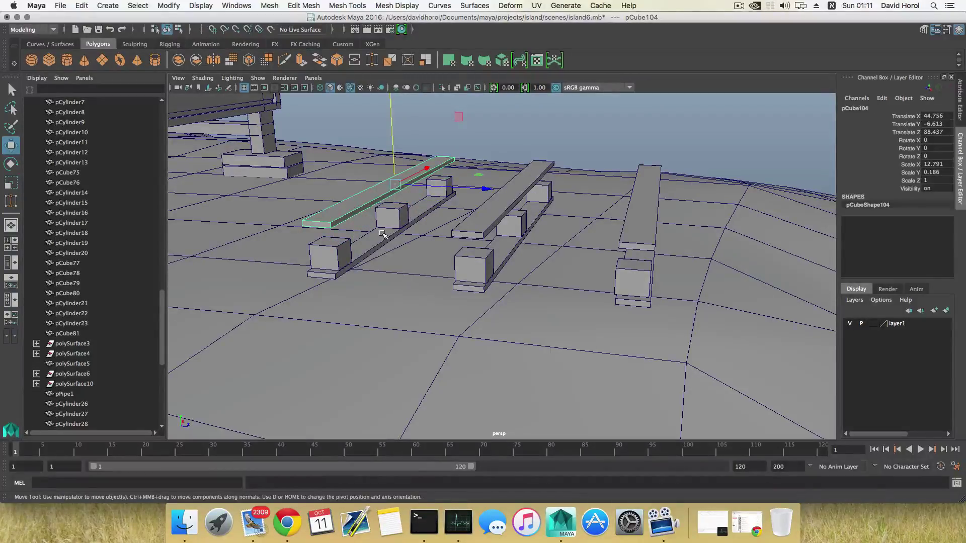
key(ctrl+d)
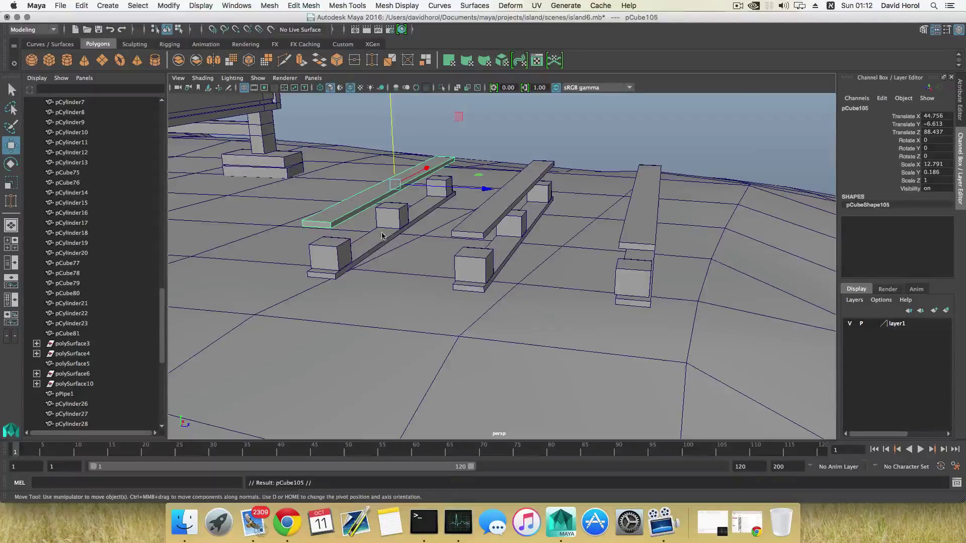
scroll(472, 205, down, 5)
mouse_move(476, 221)
alt+mouse_down()
mouse_move(445, 243)
mouse_move(493, 224)
mouse_move(480, 213)
alt+mouse_up()
key(e)
key(w)
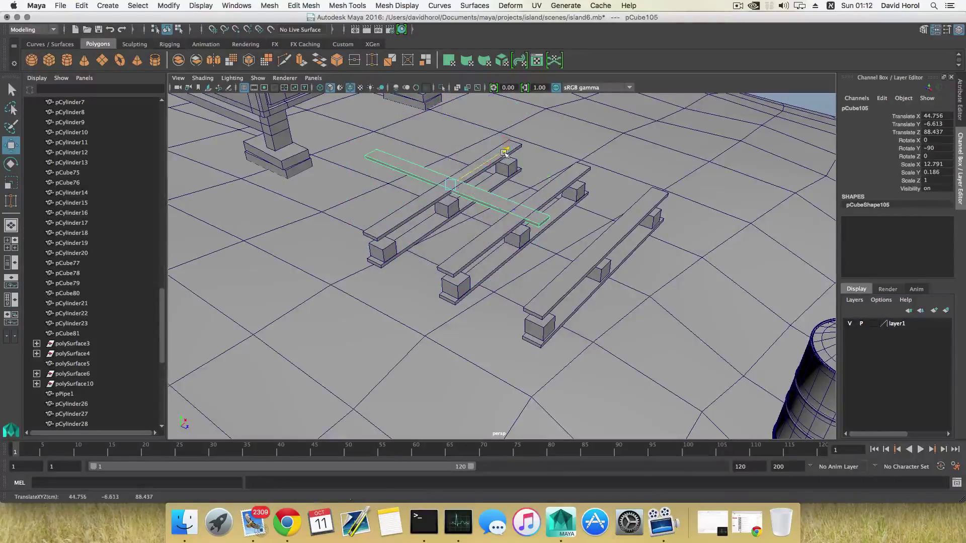
drag(507, 151, 455, 212)
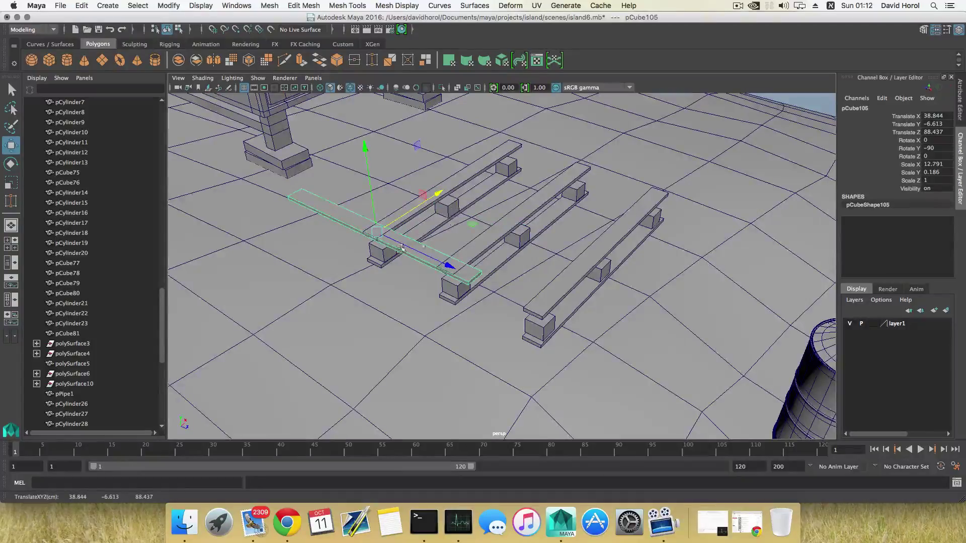
Center the crosswise plank across the three block rows and lower it onto them, at about Y -7.222, Z 93.338.
alt+drag(428, 269, 572, 239)
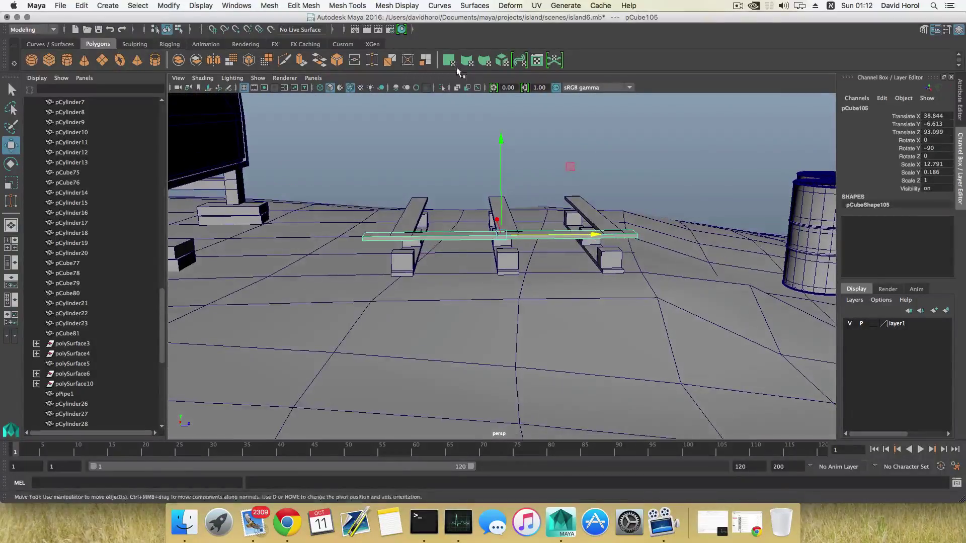
drag(504, 140, 501, 147)
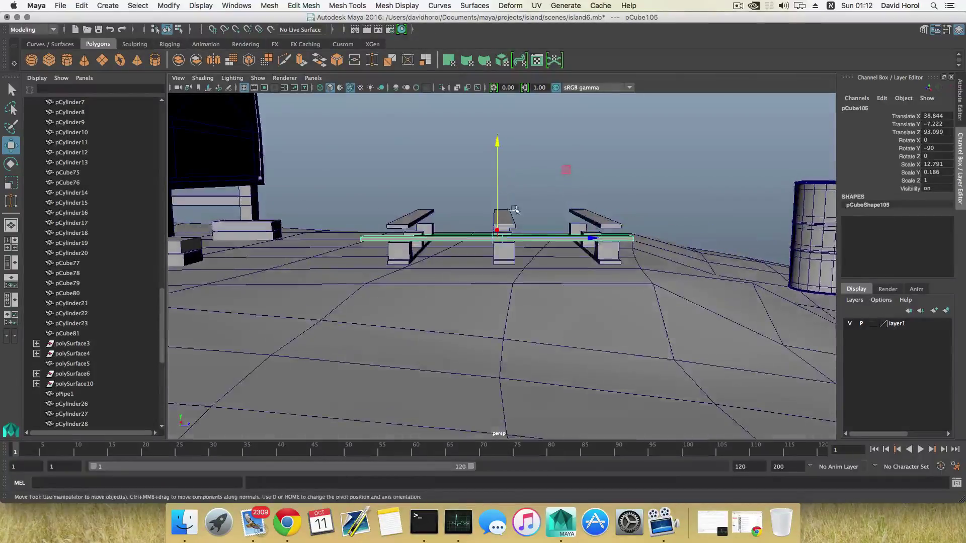
drag(542, 239, 545, 240)
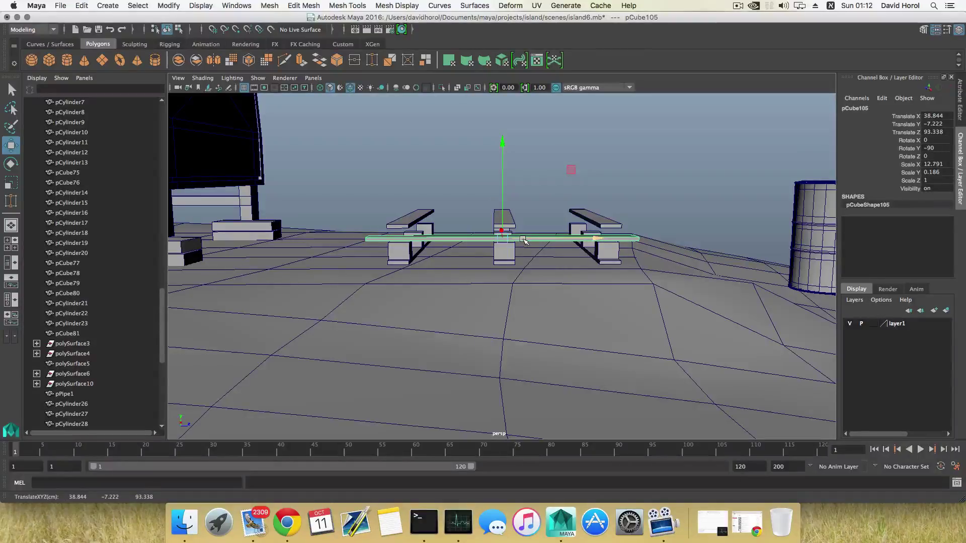
Duplicate the crosswise plank onto the middle and far blocks, at about X 44.301 and X 50.217.
alt+drag(525, 239, 449, 141)
alt+drag(468, 179, 554, 235)
key(ctrl+d)
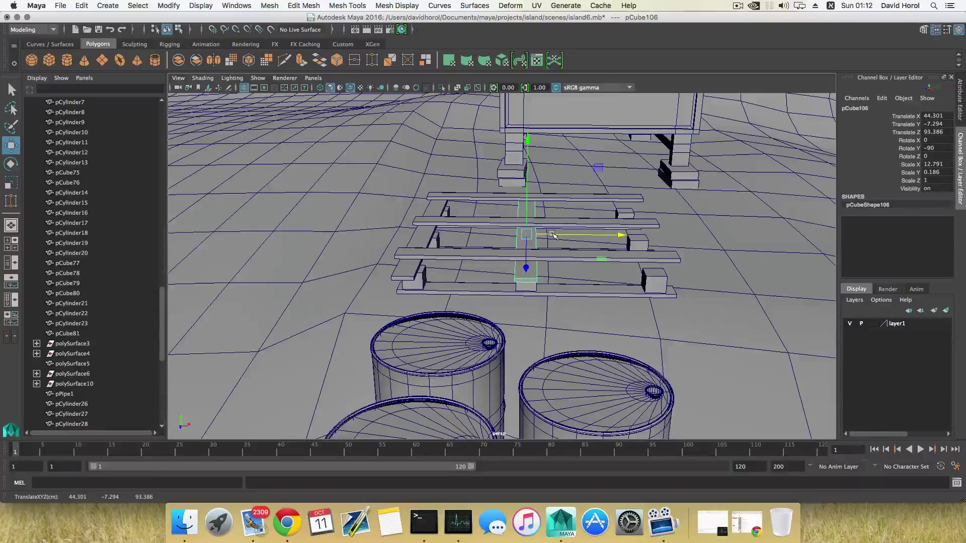
key(ctrl+d)
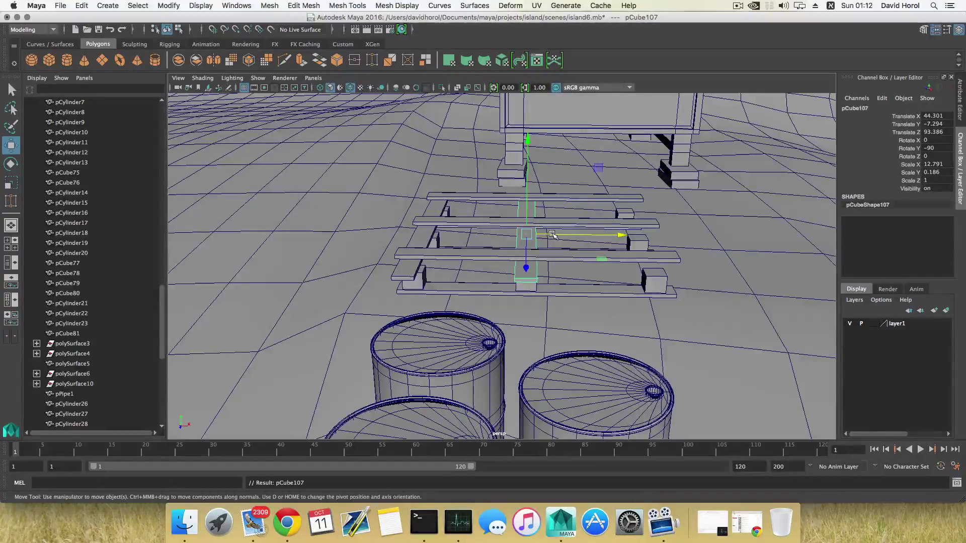
drag(553, 234, 662, 246)
alt+middle_drag(663, 245, 589, 243)
mouse_move(589, 243)
alt+mouse_down()
mouse_move(578, 228)
mouse_move(592, 235)
alt+mouse_up()
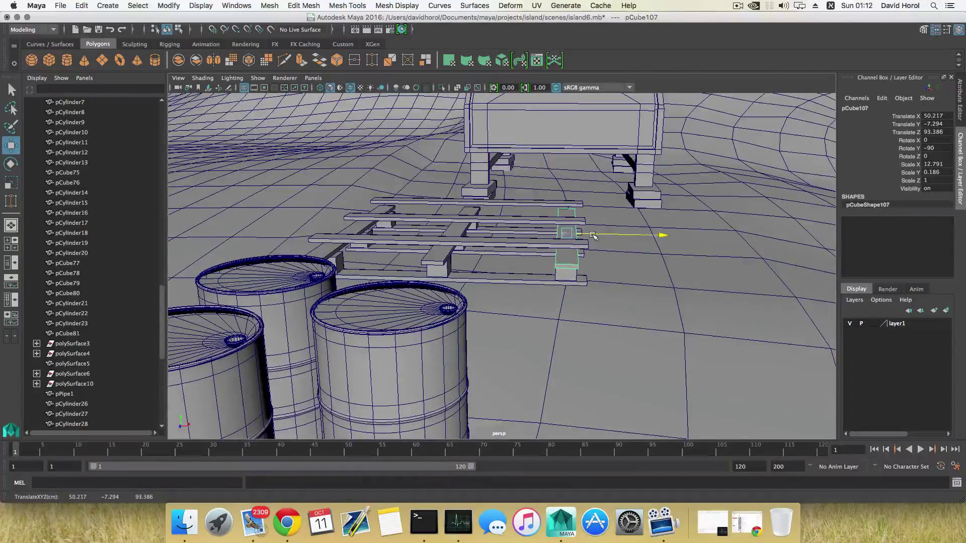
mouse_move(592, 235)
alt+mouse_down()
mouse_move(578, 263)
mouse_move(586, 283)
mouse_move(687, 238)
mouse_move(563, 248)
mouse_move(581, 224)
alt+mouse_up()
Lower the three raised long planks onto the crosswise planks, to about Y -7.09.
click(571, 247)
shift+click(489, 225)
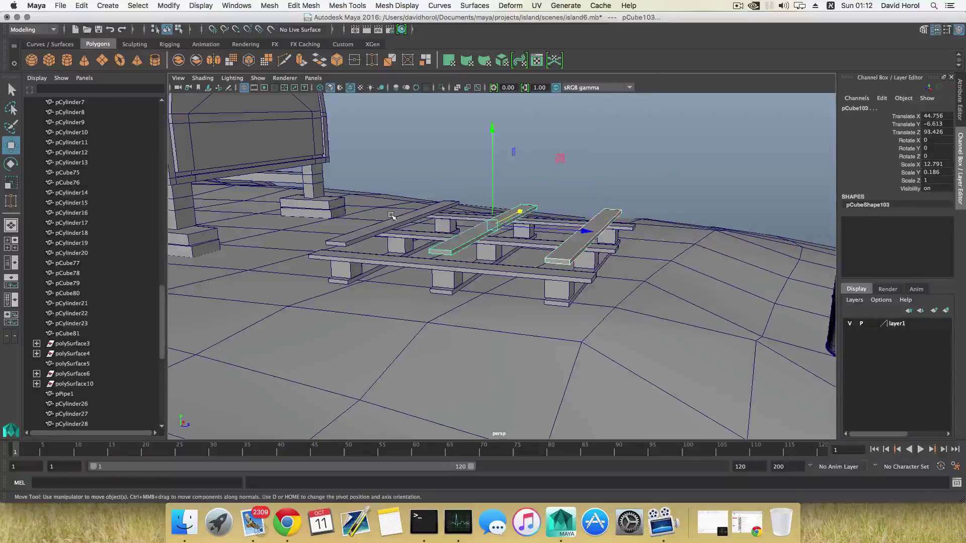
shift+click(392, 220)
drag(399, 124, 474, 232)
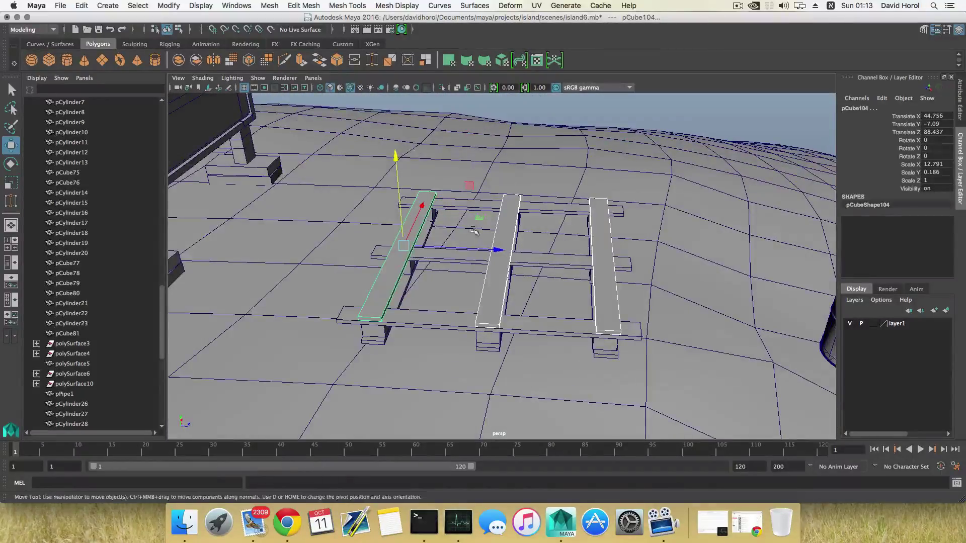
Fill the gap on the barrel side with three copies of the outer top plank, at about Z 97.249, 95.994 and 94.704.
click(600, 250)
alt+drag(600, 250, 602, 232)
key(ctrl+d)
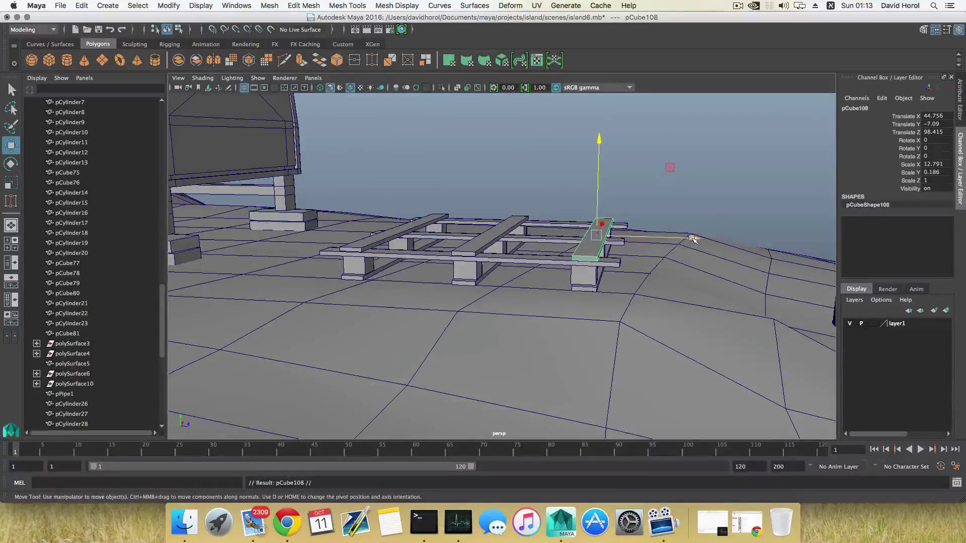
drag(690, 237, 559, 232)
key(ctrl+d)
key(ctrl+d)
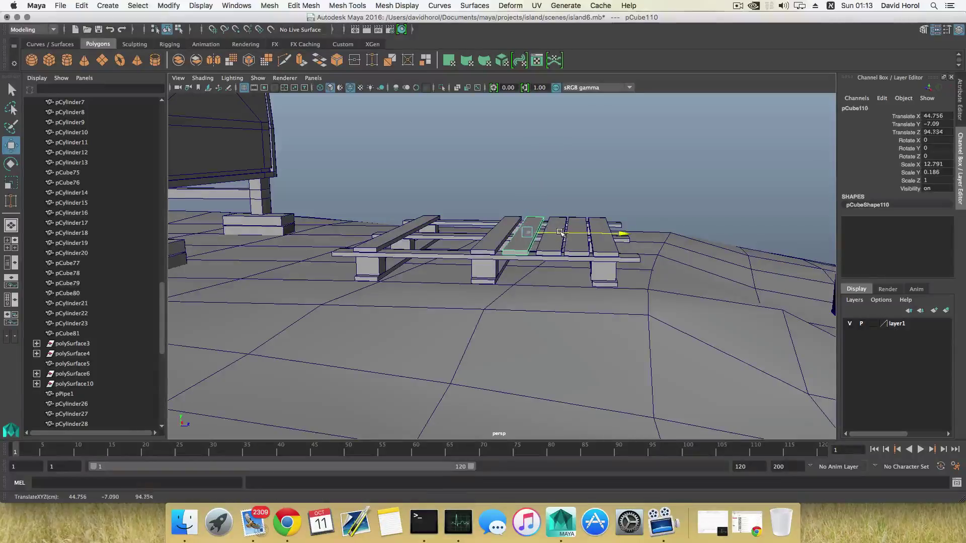
click(557, 236)
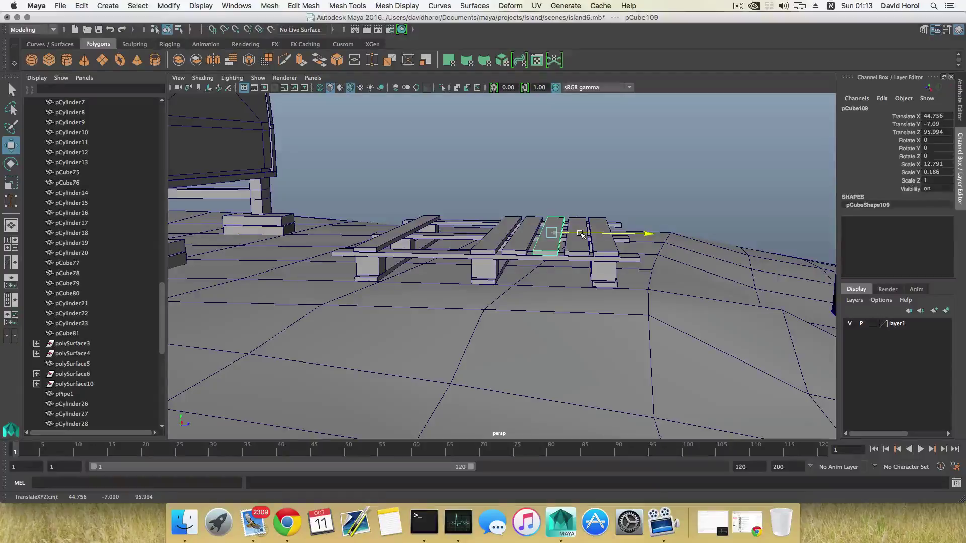
click(582, 240)
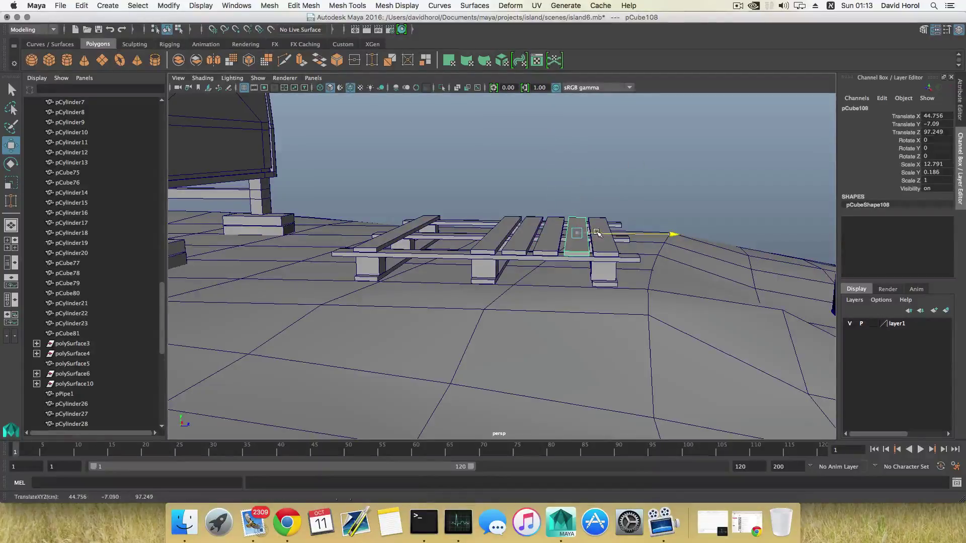
Duplicate the three filler planks into the gap on the generator side, ending at about Z 89.694.
shift+click(553, 246)
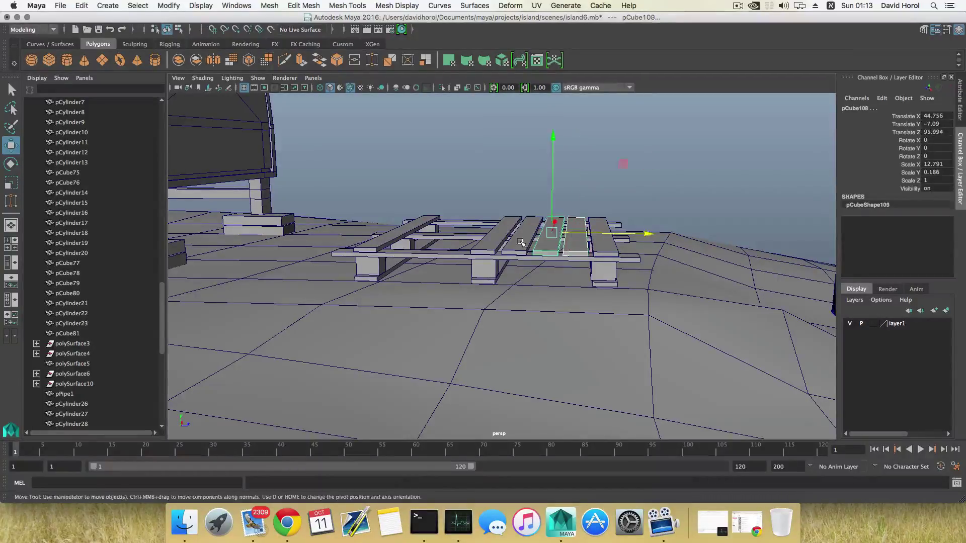
shift+click(521, 241)
key(ctrl+d)
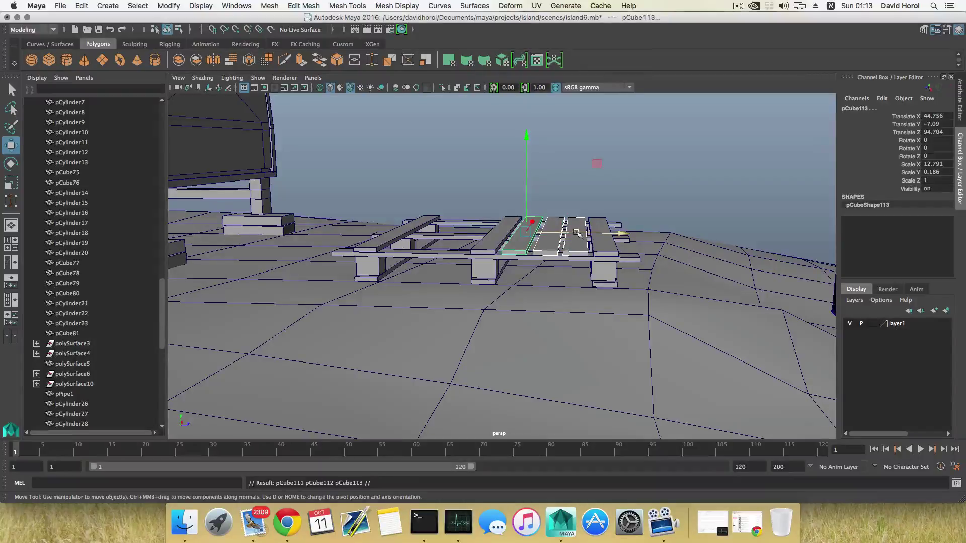
drag(577, 232, 552, 244)
Lower the whole pallet onto the ground to about Y -7.625, and move it toward the generator to about X 48.542, Z 83.879.
scroll(613, 258, down, 5)
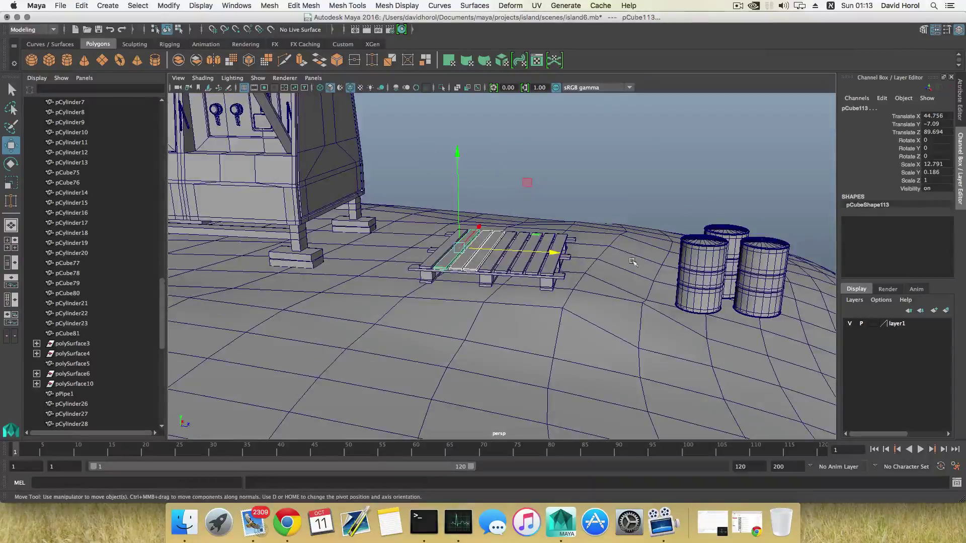
alt+drag(632, 261, 469, 222)
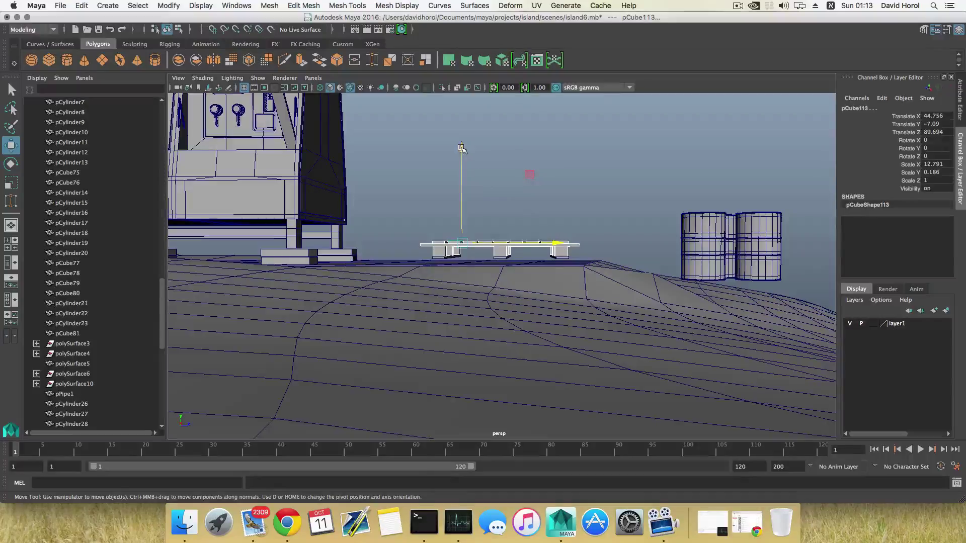
drag(461, 148, 462, 151)
key(super+z)
alt+drag(470, 222, 482, 245)
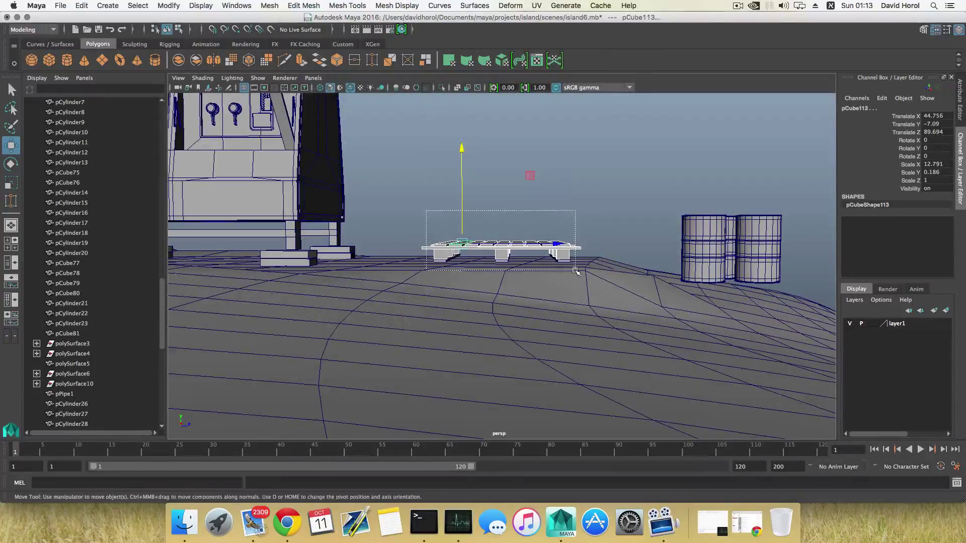
drag(575, 270, 575, 271)
drag(462, 148, 464, 155)
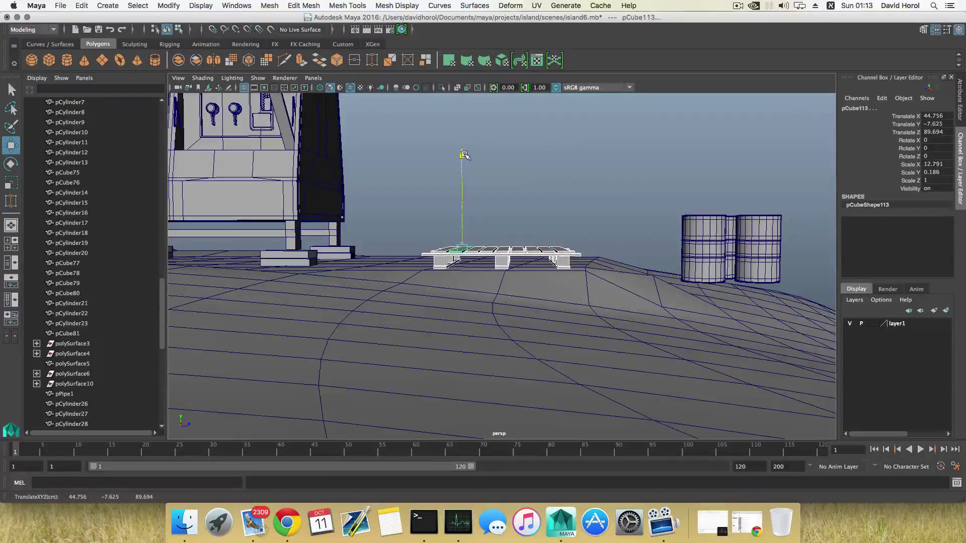
alt+drag(554, 258, 435, 283)
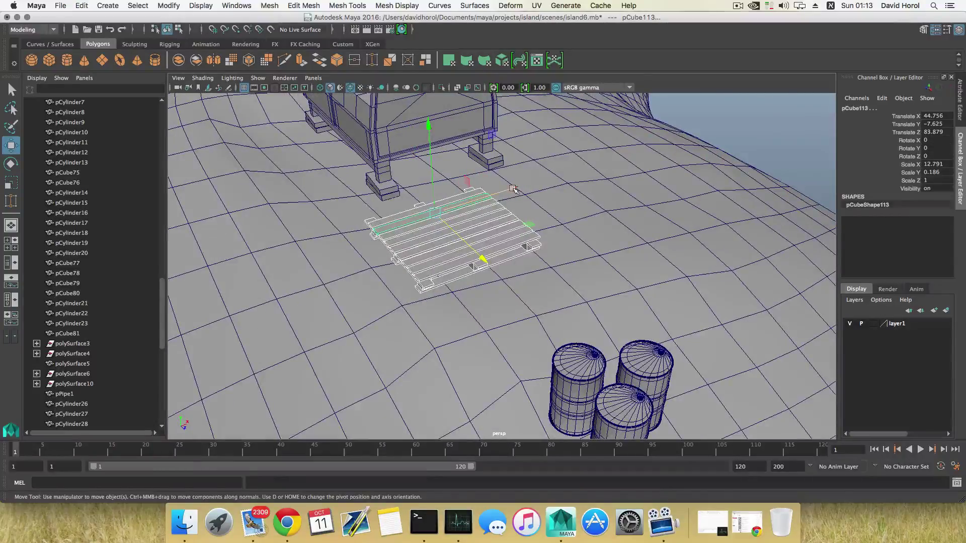
drag(506, 192, 546, 178)
Combine all the pallet's planks and blocks into a single mesh.
key(e)
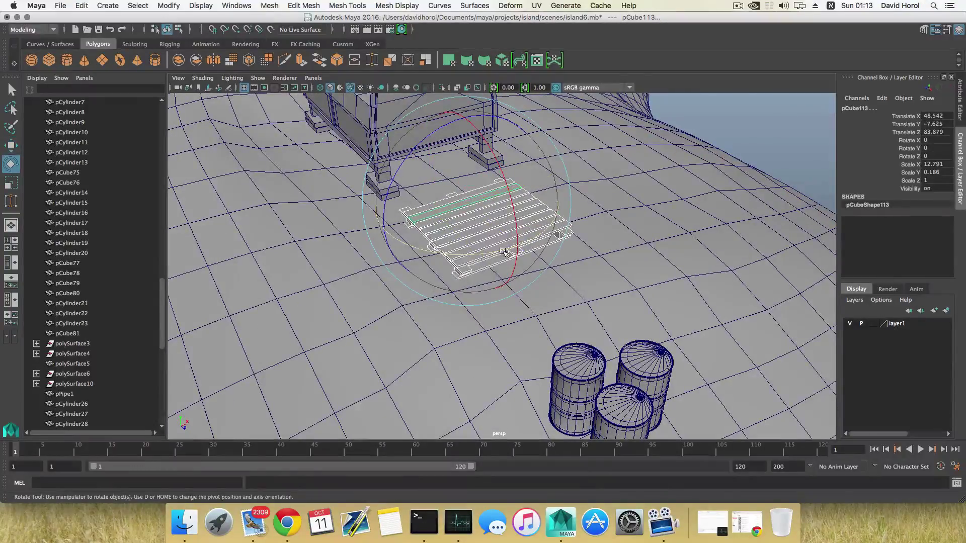
click(270, 6)
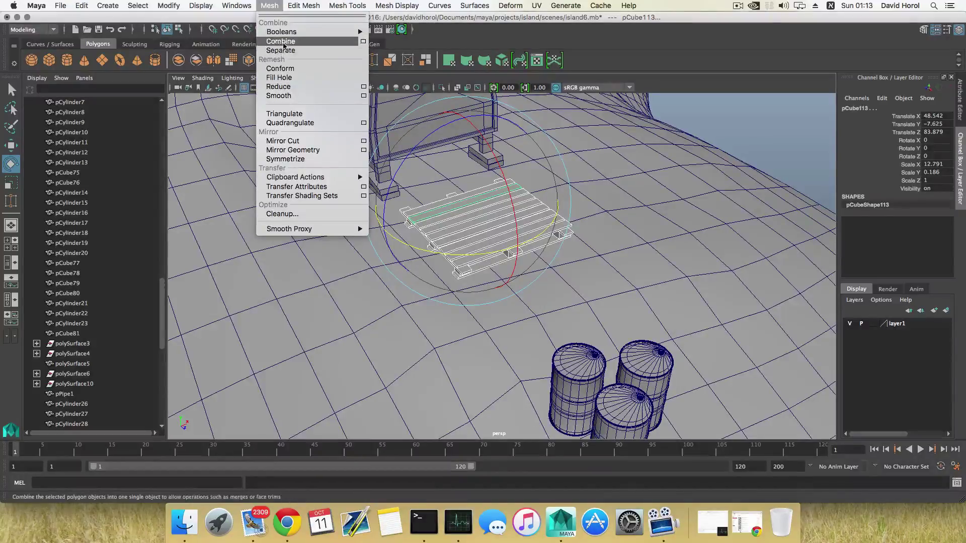
click(283, 45)
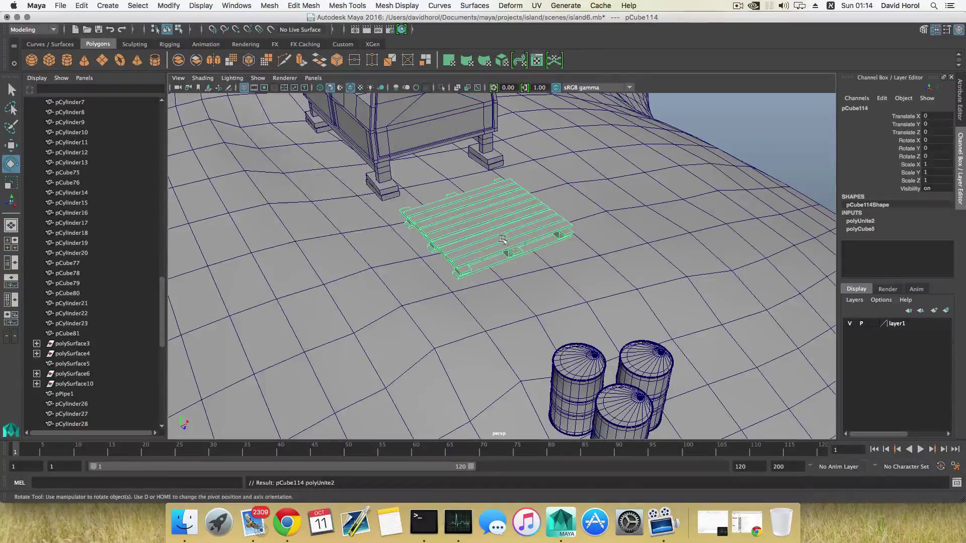
scroll(498, 241, down, 5)
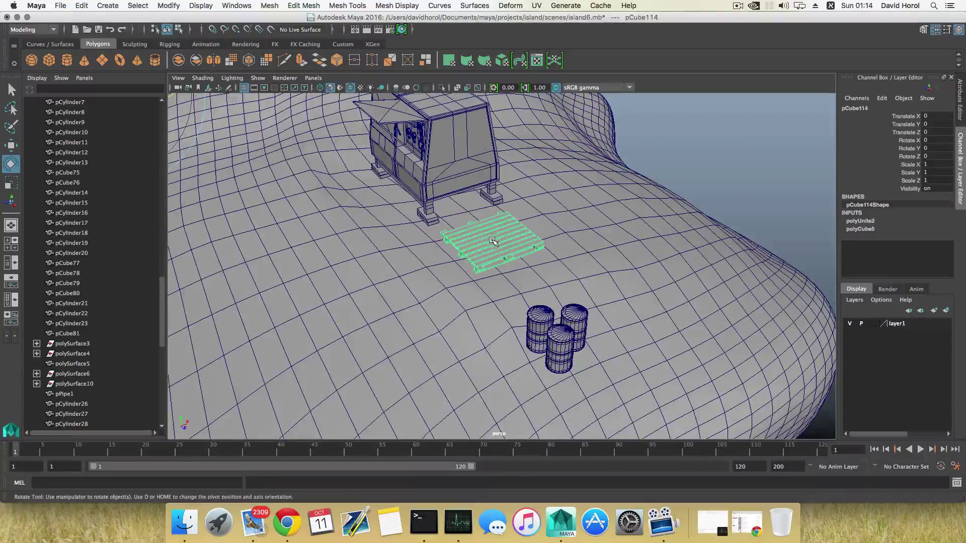
Center the combined pallet's pivot and rotate the pallet to about -7.574 in Y.
click(169, 5)
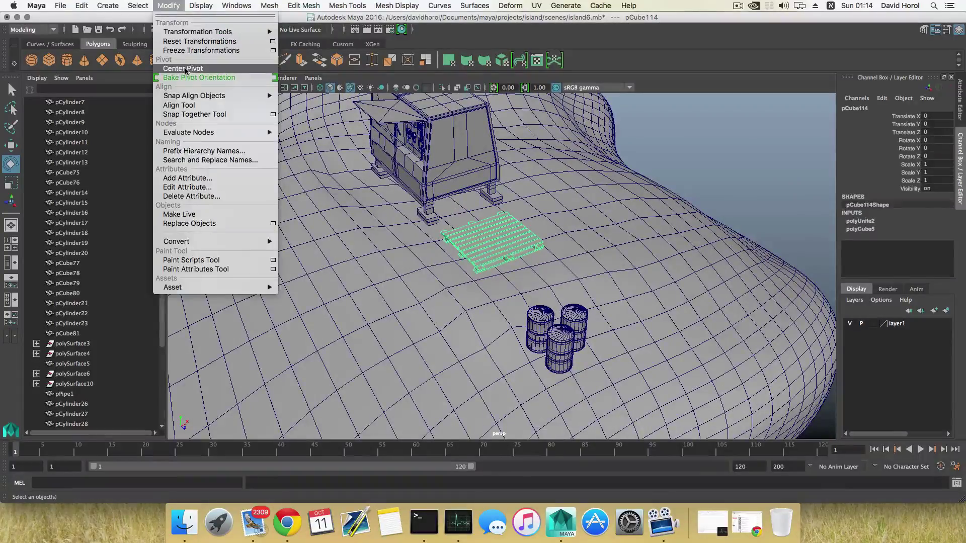
click(189, 69)
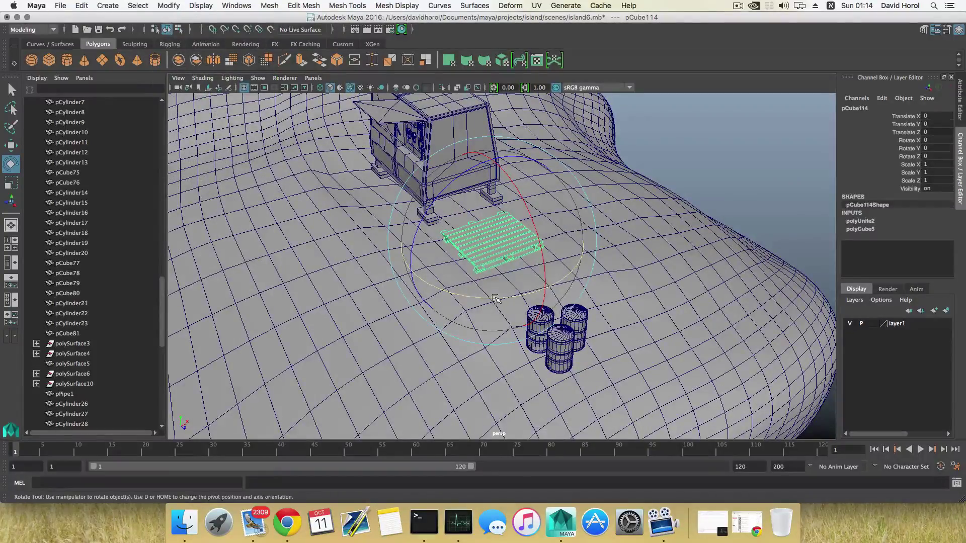
drag(497, 297, 627, 258)
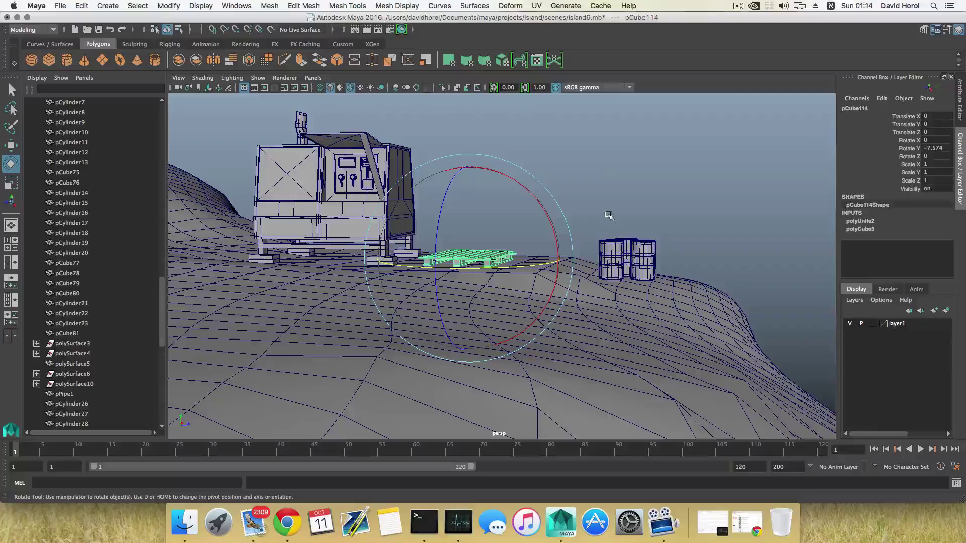
Move the three barrels over to the pallet at about Z -22.034 and raise them to about Y -4.696.
drag(608, 215, 530, 257)
key(w)
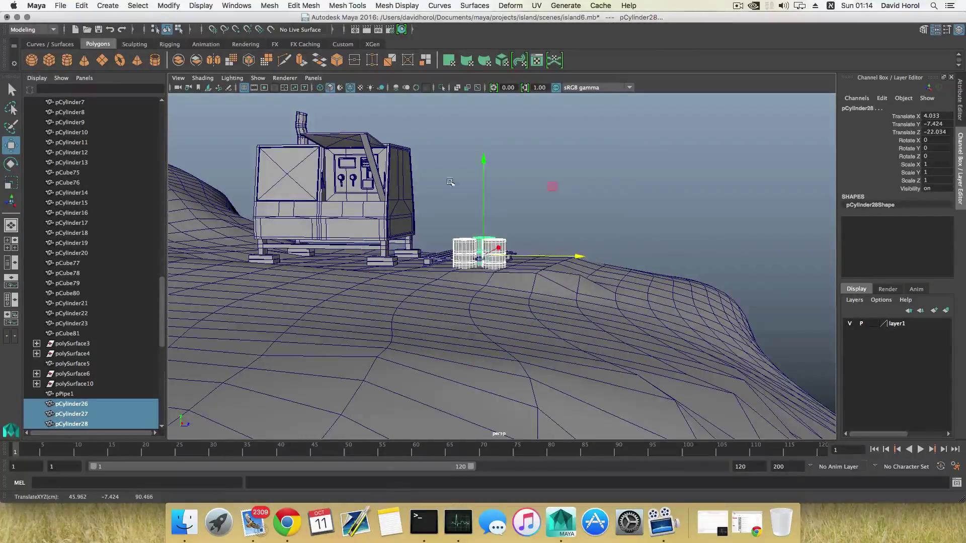
drag(480, 140, 480, 145)
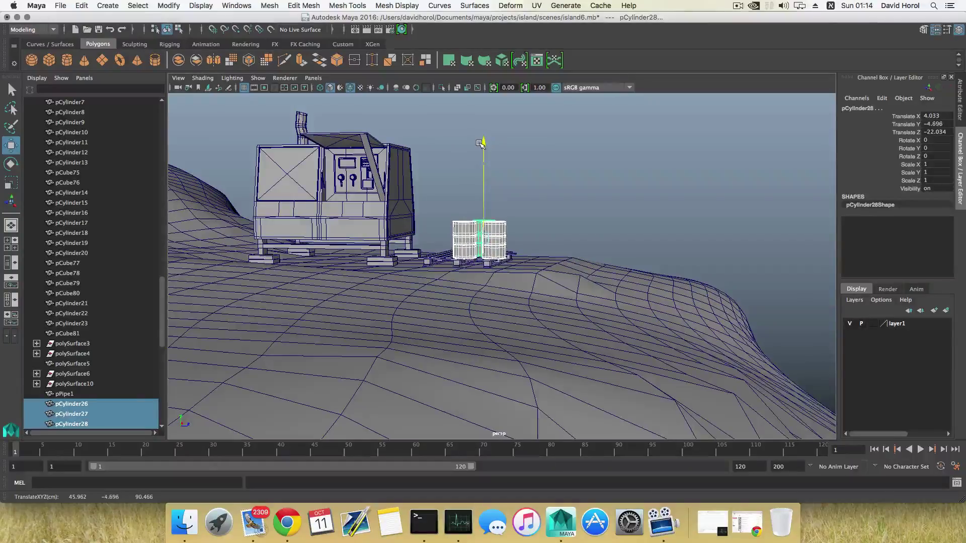
Center the three barrels on top of the pallet, at about X 9.332, Z -24.67.
key(f)
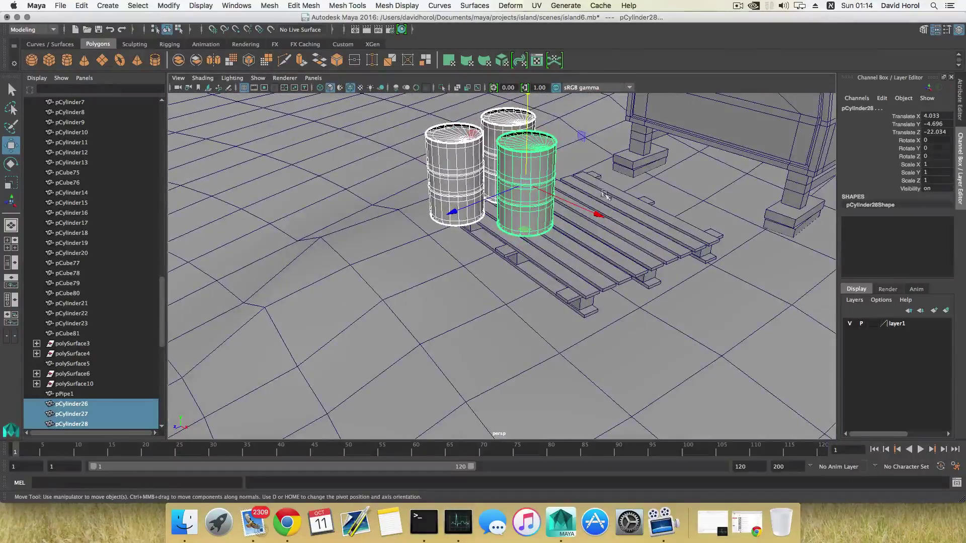
drag(598, 214, 674, 251)
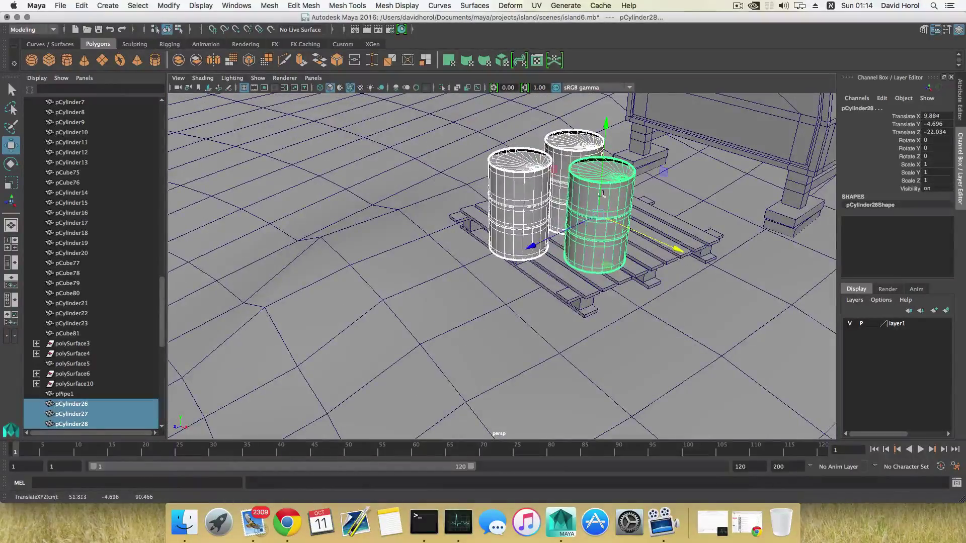
drag(532, 246, 651, 241)
alt+middle_drag(652, 241, 714, 247)
alt+drag(714, 246, 669, 241)
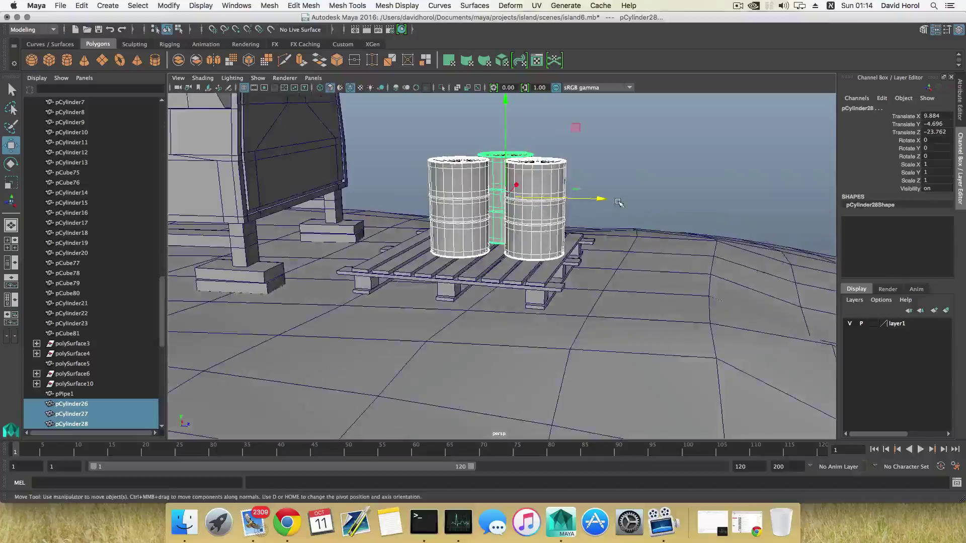
mouse_move(605, 199)
mouse_down()
mouse_move(528, 201)
mouse_move(595, 198)
mouse_up()
alt+drag(507, 222, 575, 236)
drag(585, 229, 513, 227)
Examine the placement of the barrels and pallet beside the generator from several angles and distances.
scroll(579, 230, down, 5)
scroll(503, 274, down, 4)
mouse_move(524, 264)
alt+mouse_down()
mouse_move(476, 292)
mouse_move(516, 274)
mouse_move(479, 295)
mouse_move(552, 274)
mouse_move(520, 272)
alt+mouse_up()
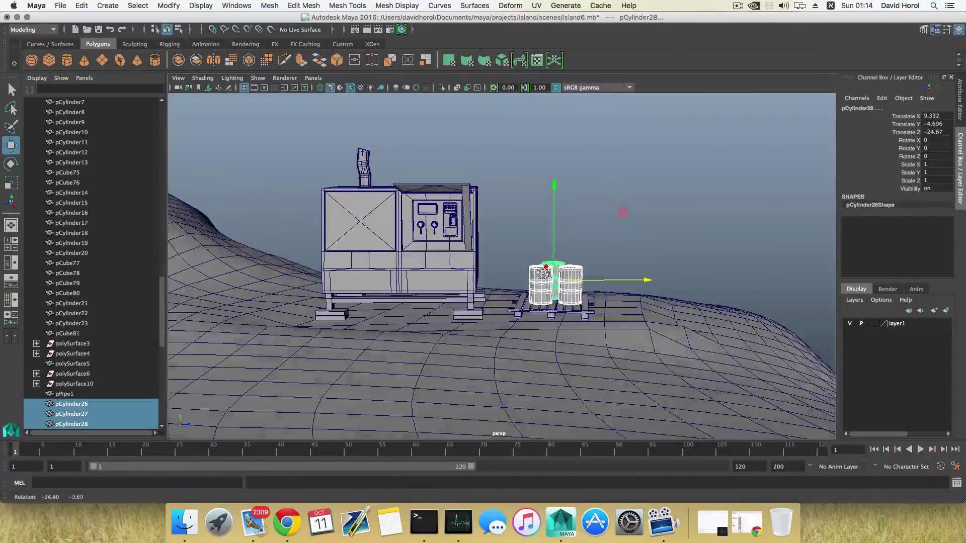
scroll(541, 282, up, 3)
mouse_move(583, 292)
alt+mouse_down()
mouse_move(380, 287)
mouse_move(589, 286)
alt+mouse_up()
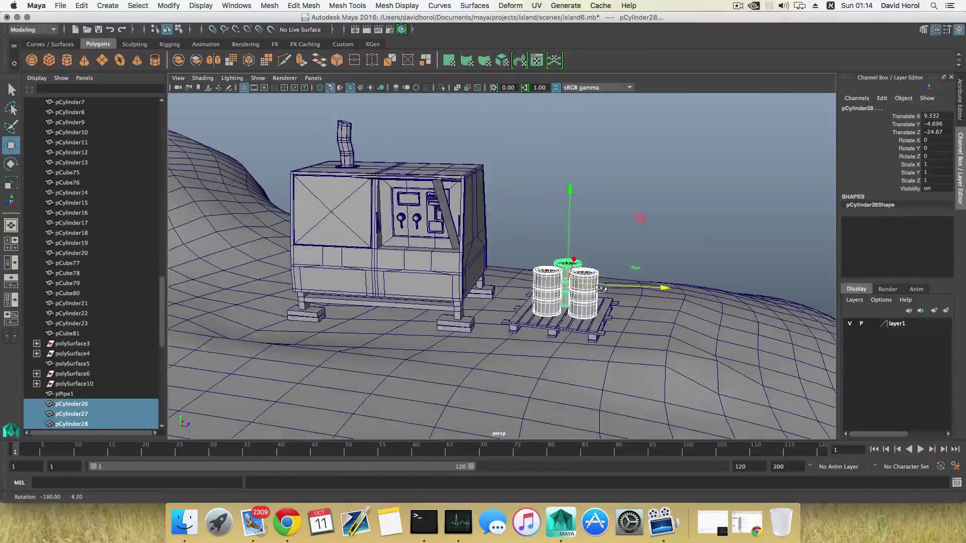
scroll(528, 284, down, 2)
alt+middle_drag(510, 280, 548, 327)
alt+drag(549, 327, 509, 316)
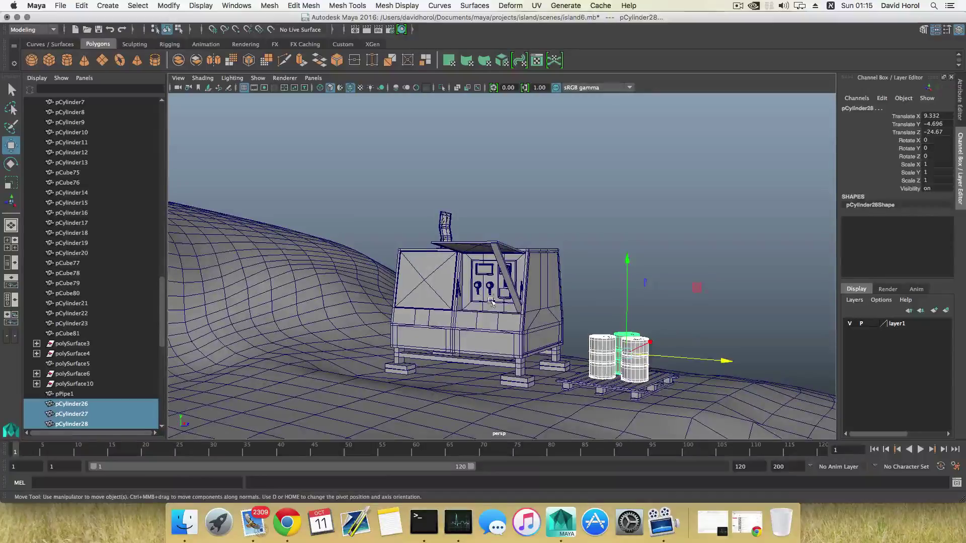
Save the scene as a new Maya Binary file named island7.mb in the scenes folder.
click(60, 5)
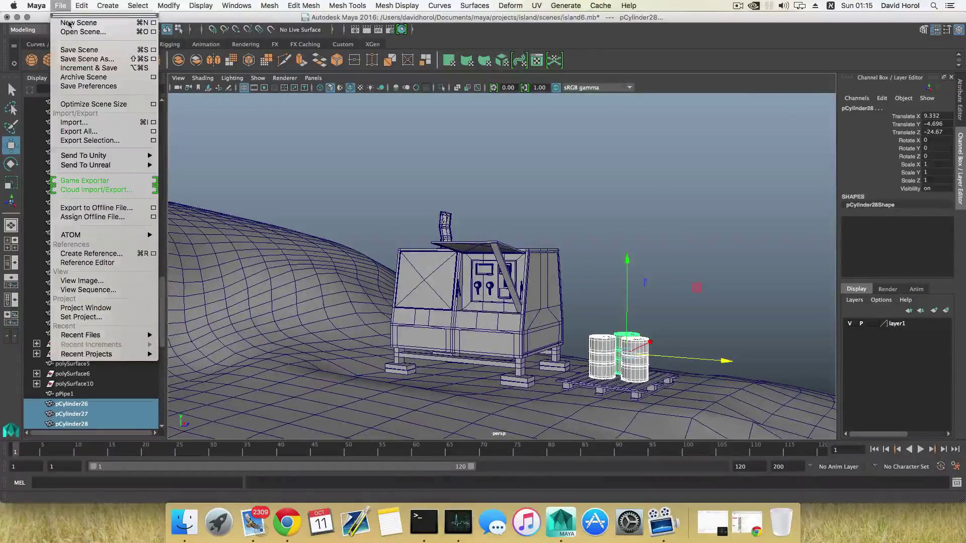
click(81, 57)
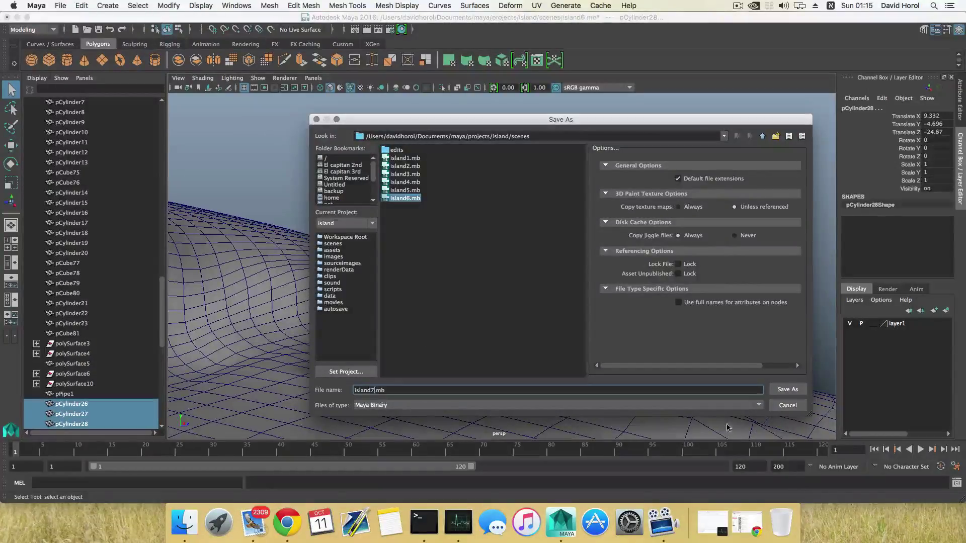
click(788, 390)
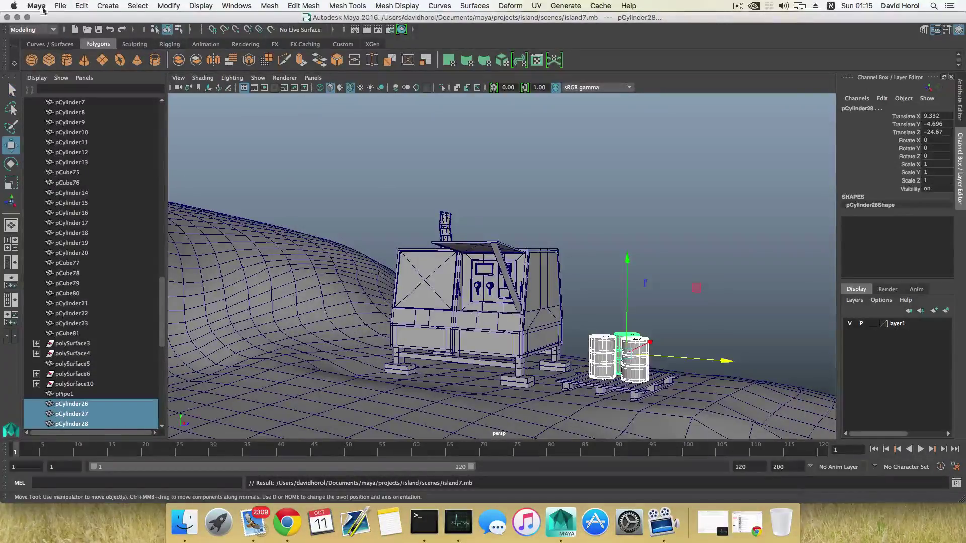